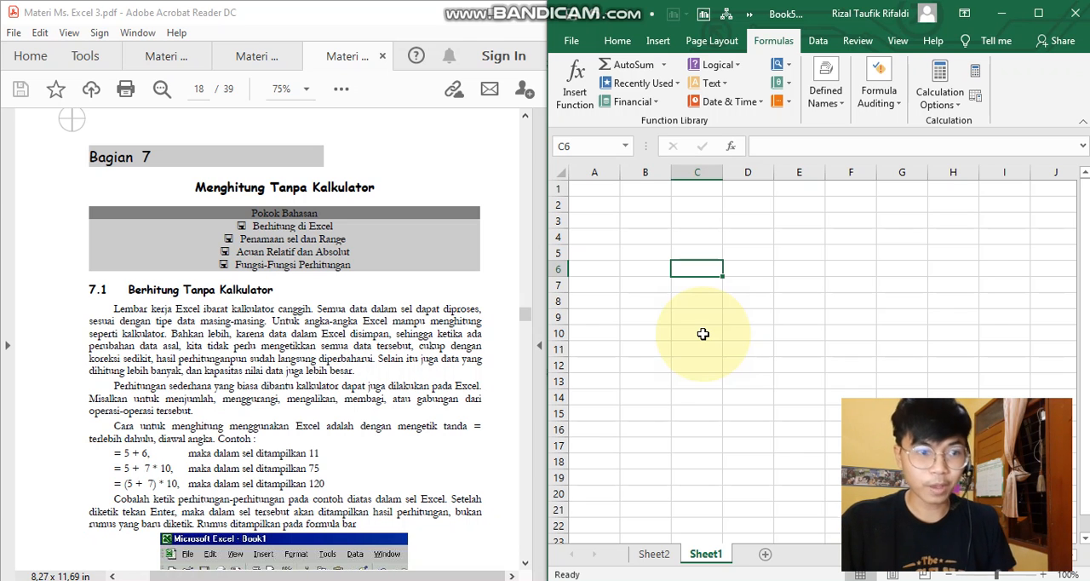
- Following the first worked example in section 7.1 of the PDF, enter the formula = 5+6 in cell B2
{"action": "left_click", "coordinate": [409, 281]}
{"action": "scroll", "coordinate": [397, 339], "scroll_direction": "down", "scroll_amount": 1}
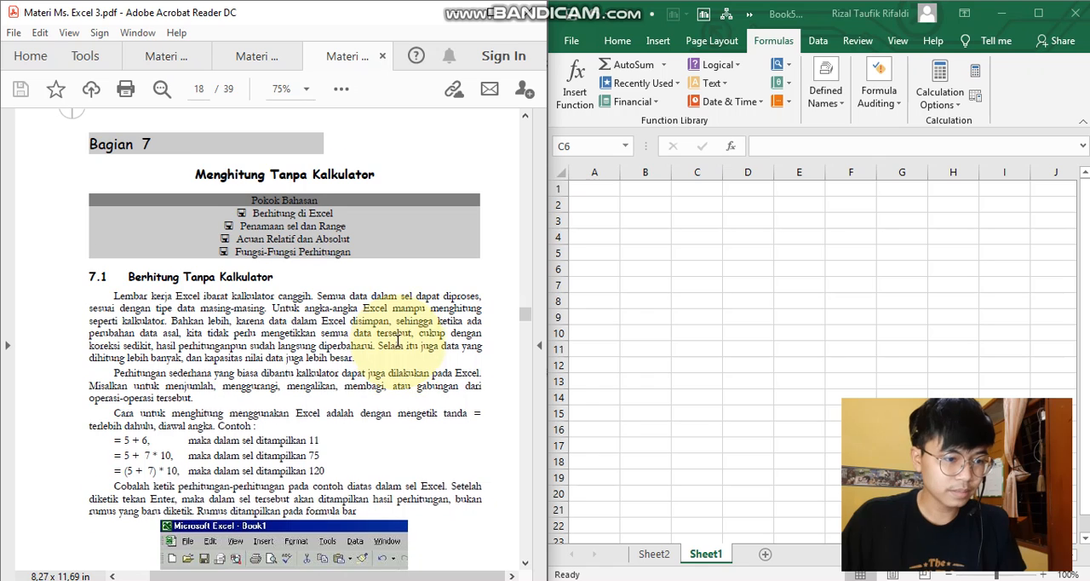
{"action": "scroll", "coordinate": [397, 339], "scroll_direction": "down", "scroll_amount": 1}
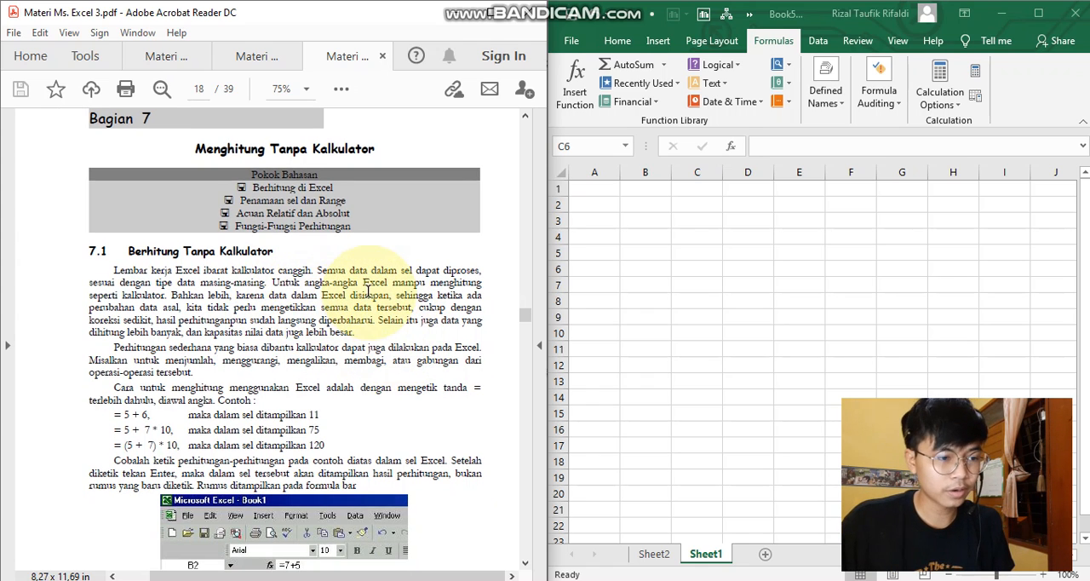
{"action": "scroll", "coordinate": [324, 298], "scroll_direction": "down", "scroll_amount": 3}
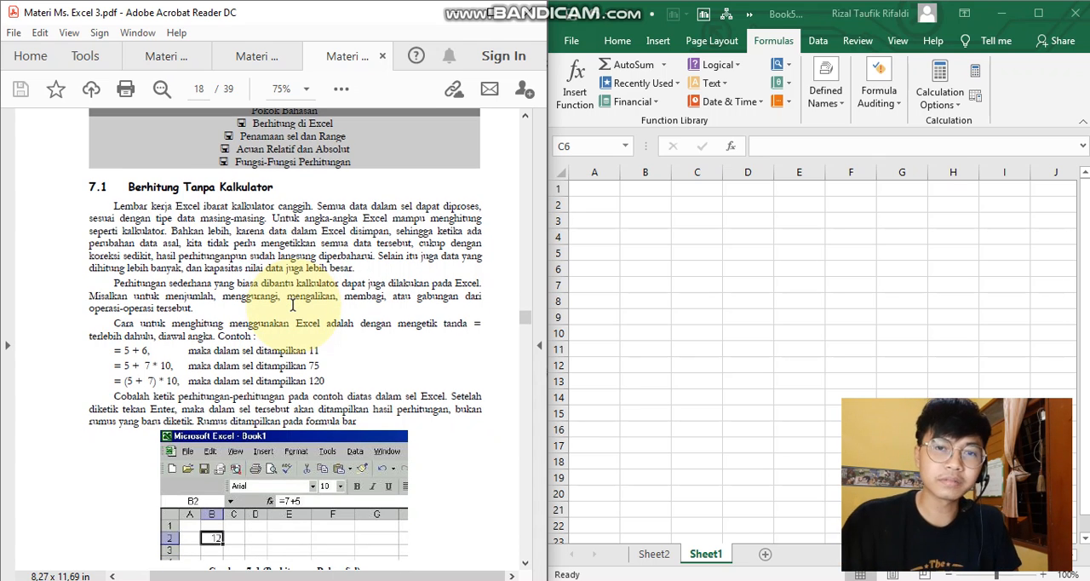
{"action": "scroll", "coordinate": [291, 310], "scroll_direction": "down", "scroll_amount": 3}
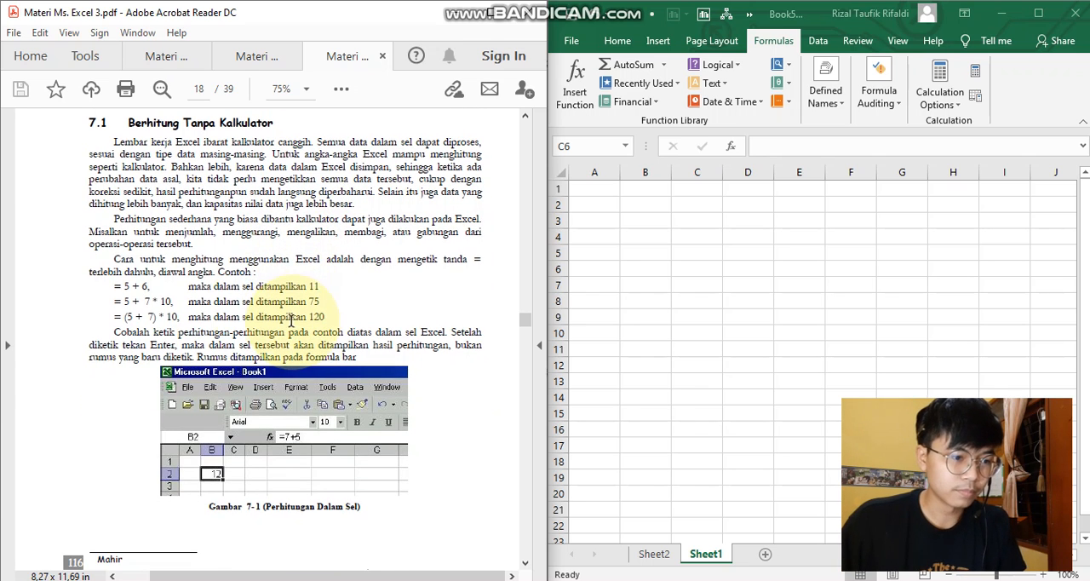
{"action": "left_click", "coordinate": [646, 208]}
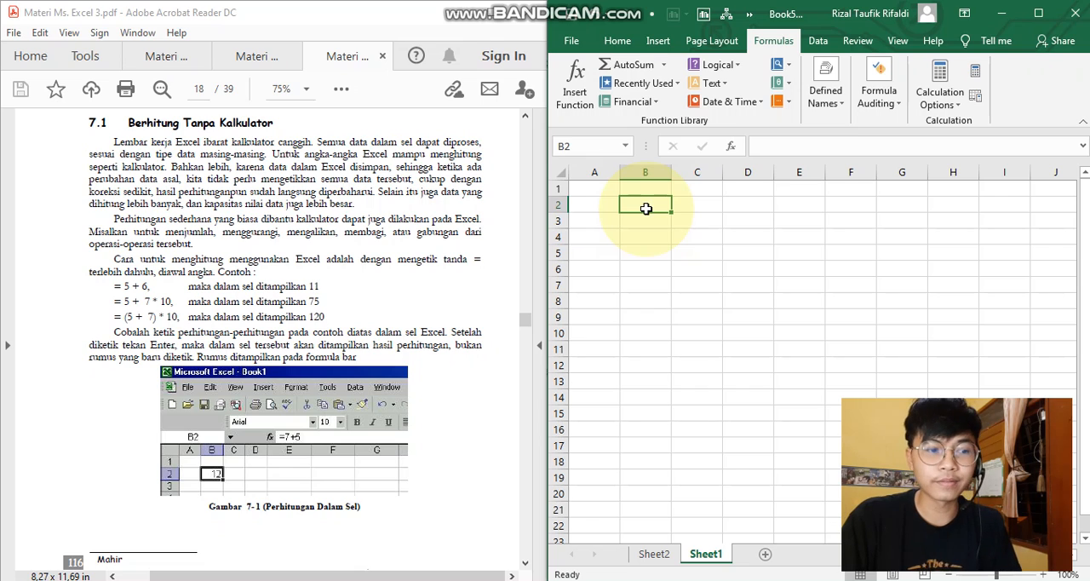
{"action": "type", "text": "="}
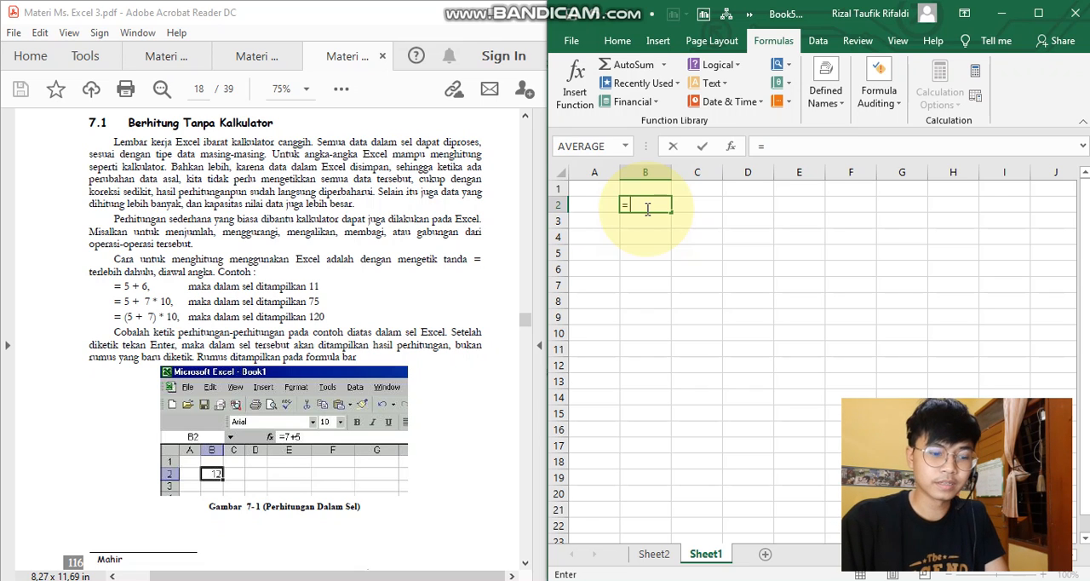
{"action": "type", "text": " 5+"}
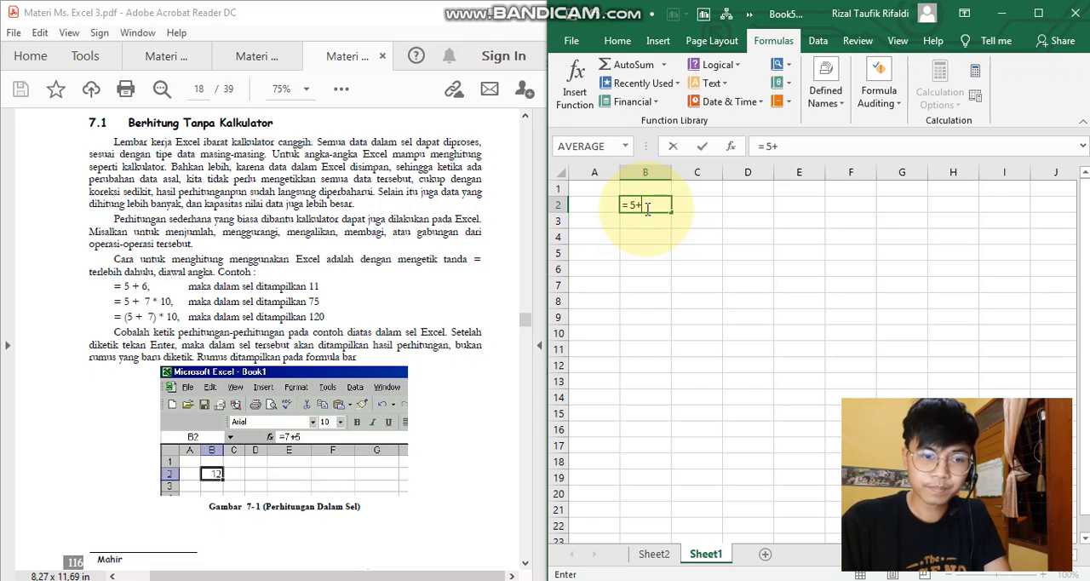
{"action": "type", "text": "6"}
{"action": "key", "text": "Return"}
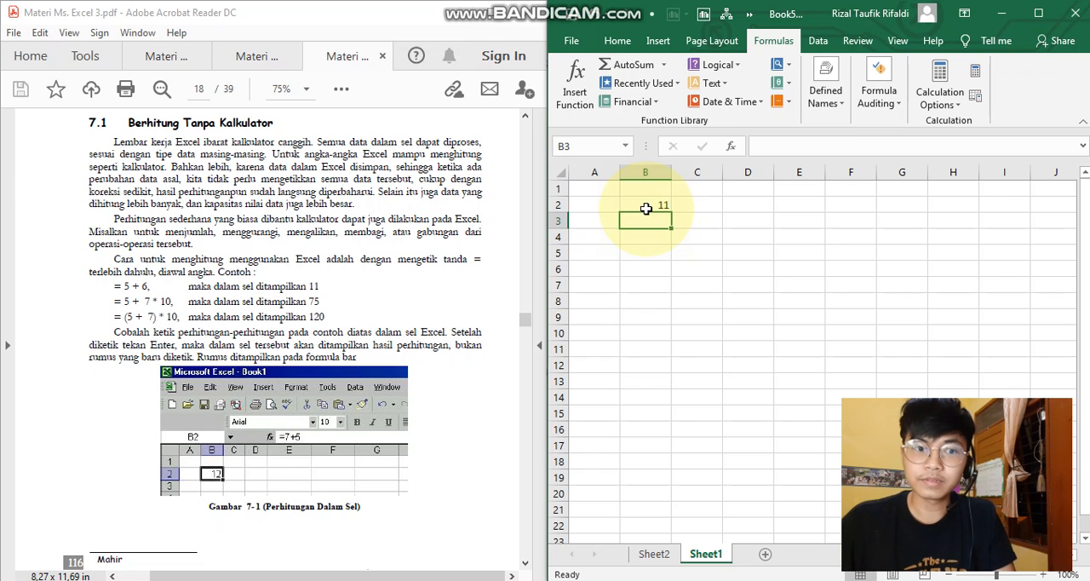
- Extend the formula in cell B2 to multiply by 10, making it = 5+6*10
{"action": "left_click", "coordinate": [647, 209]}
{"action": "left_click", "coordinate": [816, 149]}
{"action": "type", "text": "*10"}
{"action": "key", "text": "Return"}
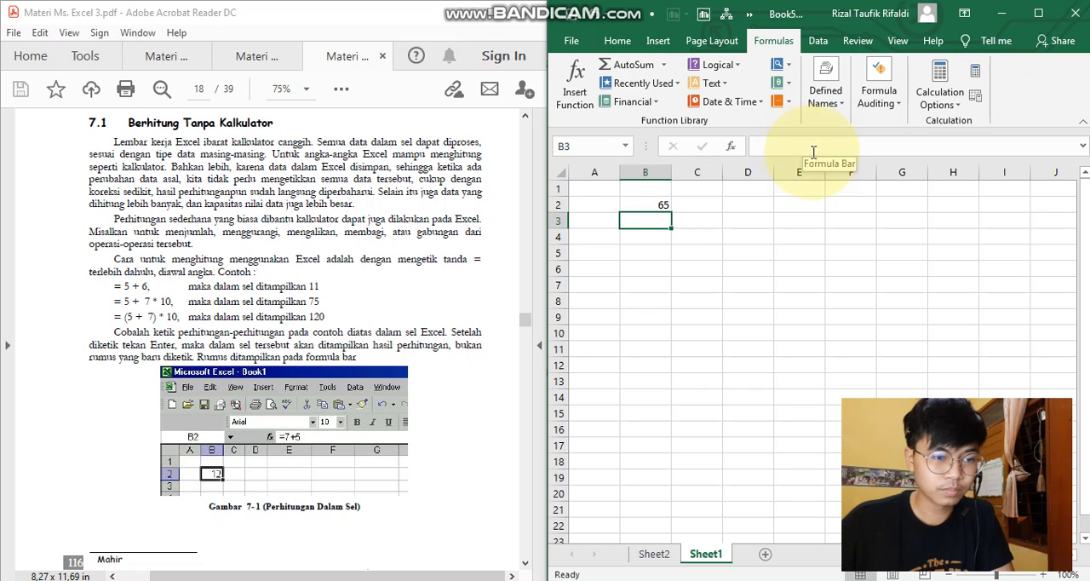
- Replace the second number in B2's formula with 7 so that it reads = 5+7*10
{"action": "left_click", "coordinate": [658, 205]}
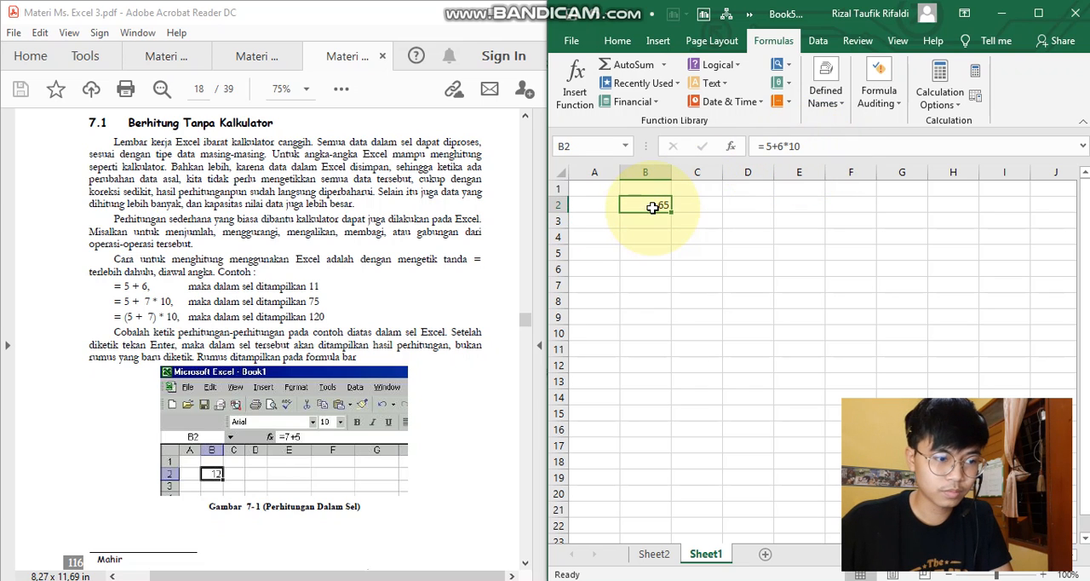
{"action": "left_click", "coordinate": [783, 140]}
{"action": "key", "text": "BackSpace"}
{"action": "type", "text": "7"}
{"action": "key", "text": "Return"}
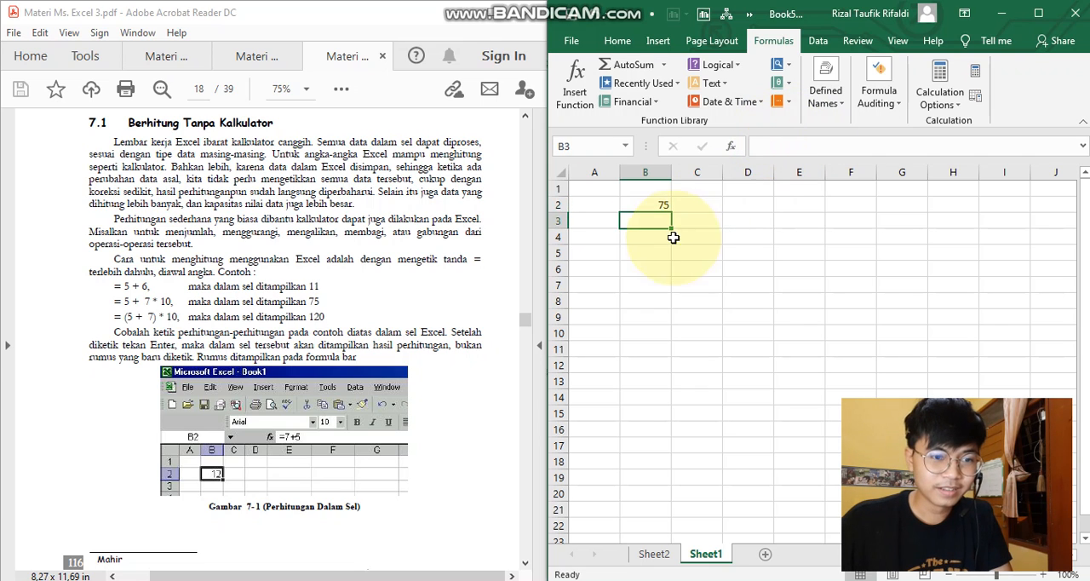
- Put parentheses around the addition in B2's formula so that it reads = (5+7)*10
{"action": "left_click", "coordinate": [667, 204]}
{"action": "left_click", "coordinate": [823, 145]}
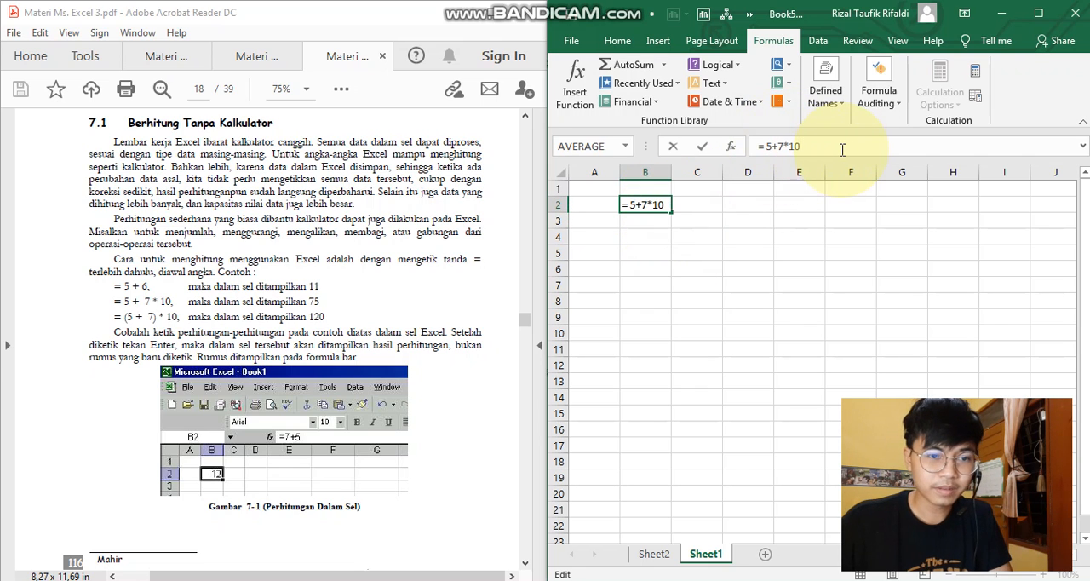
{"action": "type", "text": ")"}
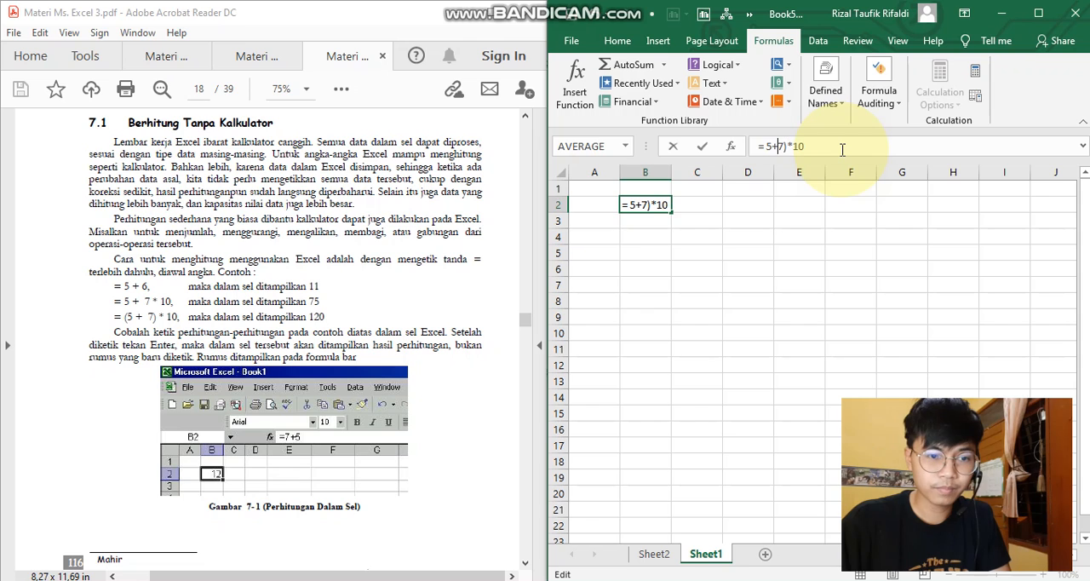
{"action": "type", "text": "("}
{"action": "key", "text": "Return"}
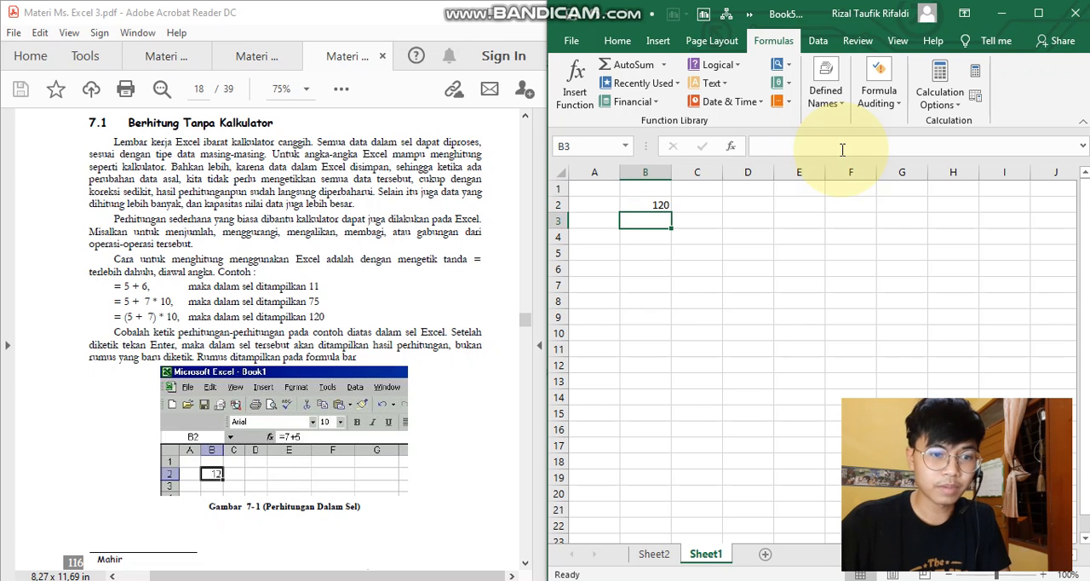
- Following the PDF's section on calculation elements, enter a lone equals sign in cell B4
{"action": "scroll", "coordinate": [389, 323], "scroll_direction": "down", "scroll_amount": 10}
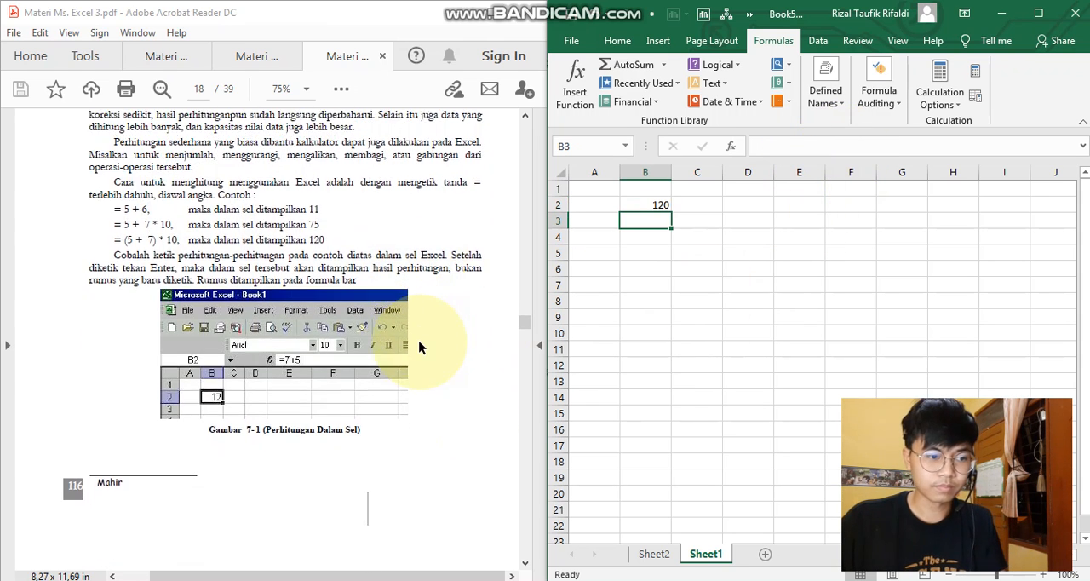
{"action": "scroll", "coordinate": [364, 311], "scroll_direction": "down", "scroll_amount": 3}
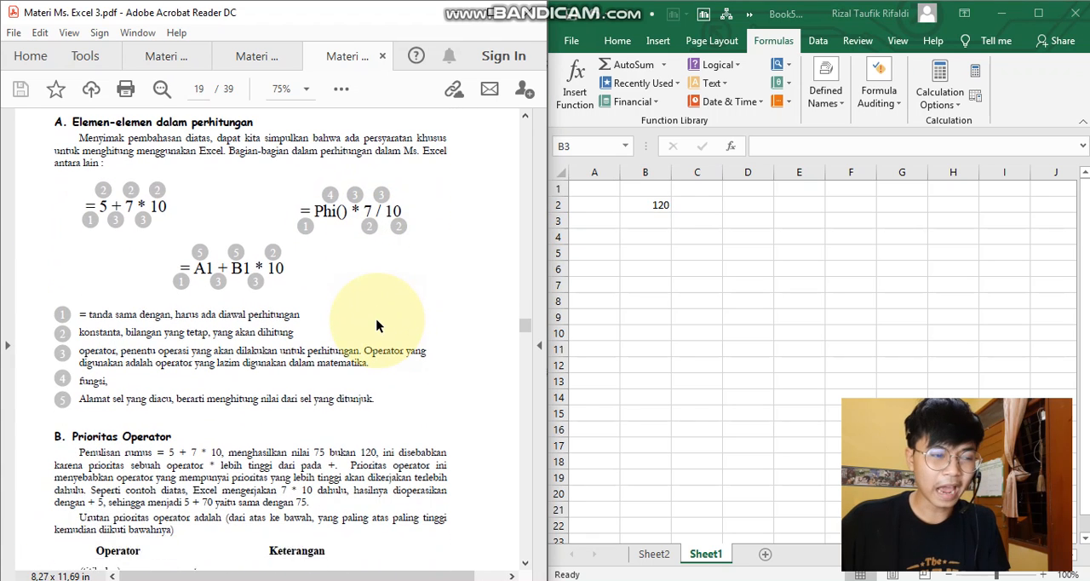
{"action": "scroll", "coordinate": [377, 317], "scroll_direction": "up", "scroll_amount": 1}
{"action": "left_click", "coordinate": [656, 259]}
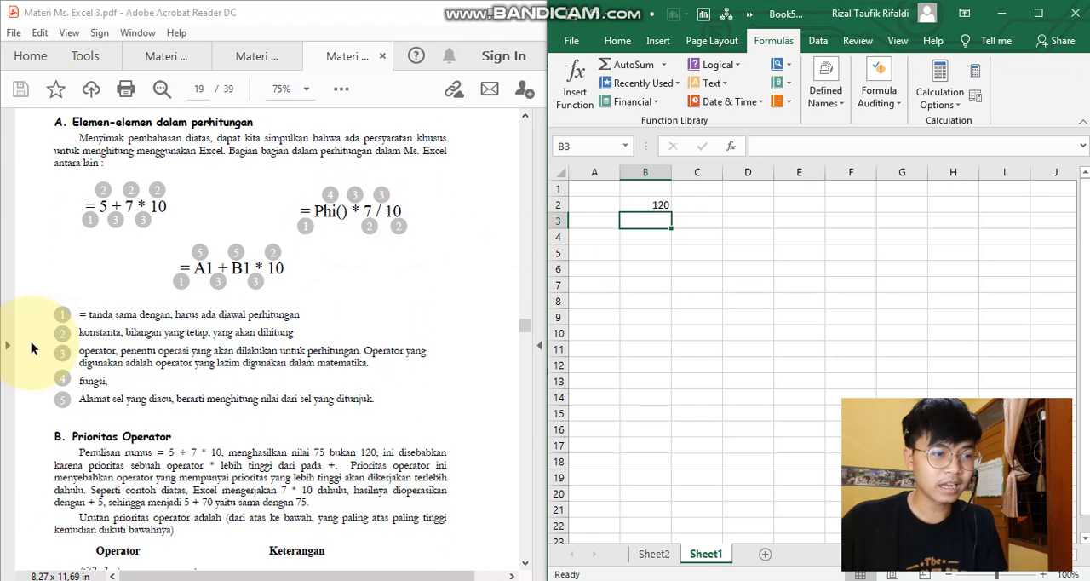
{"action": "left_click", "coordinate": [654, 237]}
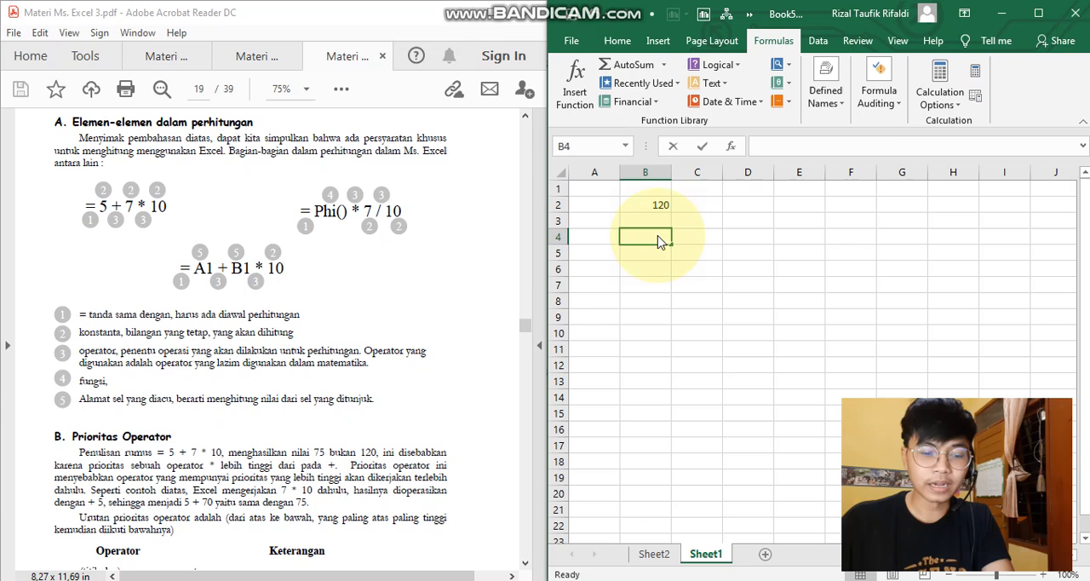
{"action": "type", "text": "=B2"}
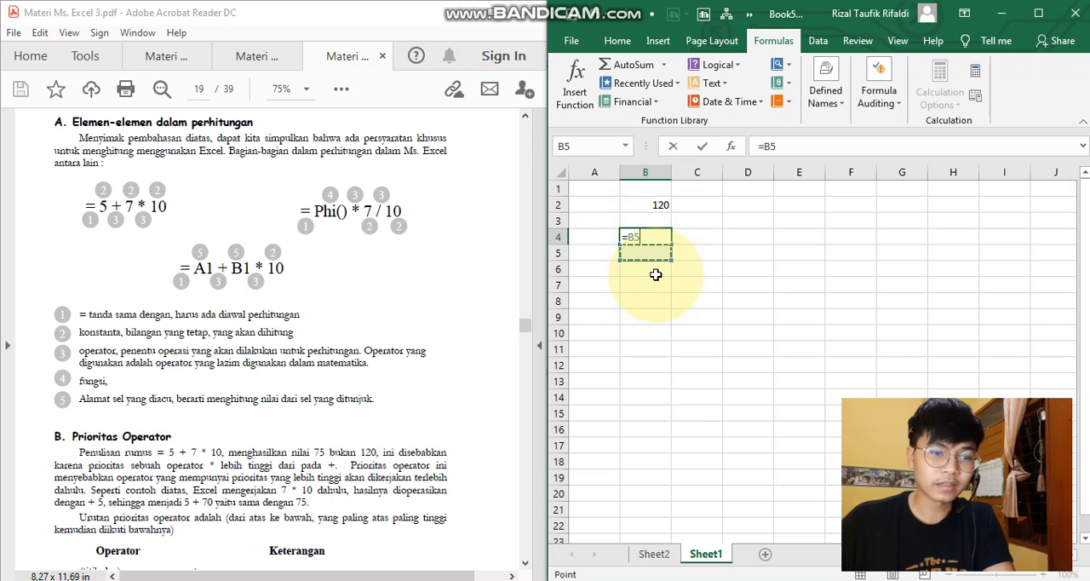
{"action": "key", "text": "Escape"}
{"action": "type", "text": "="}
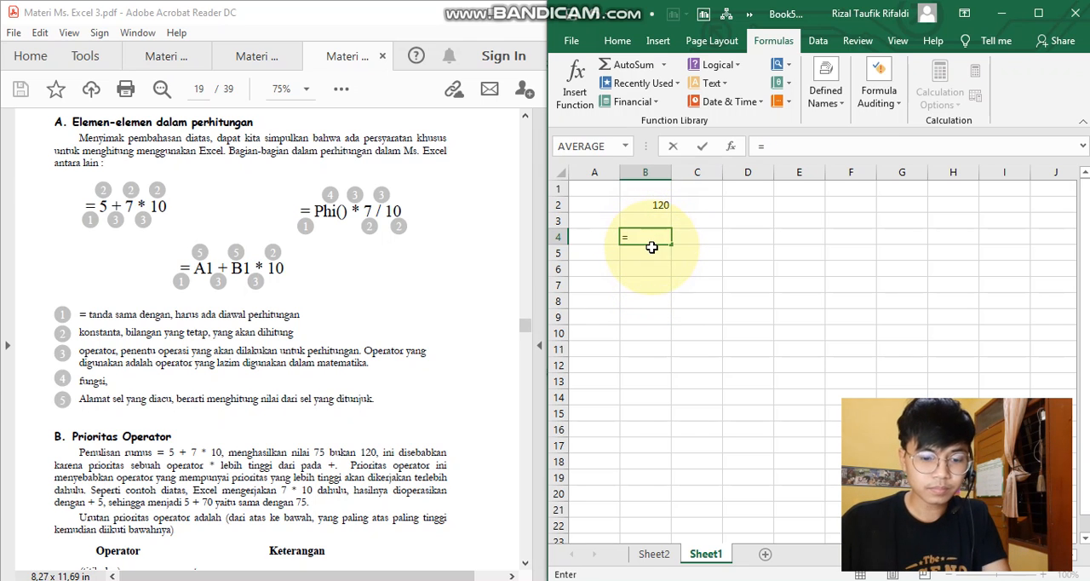
{"action": "key", "text": "Return"}
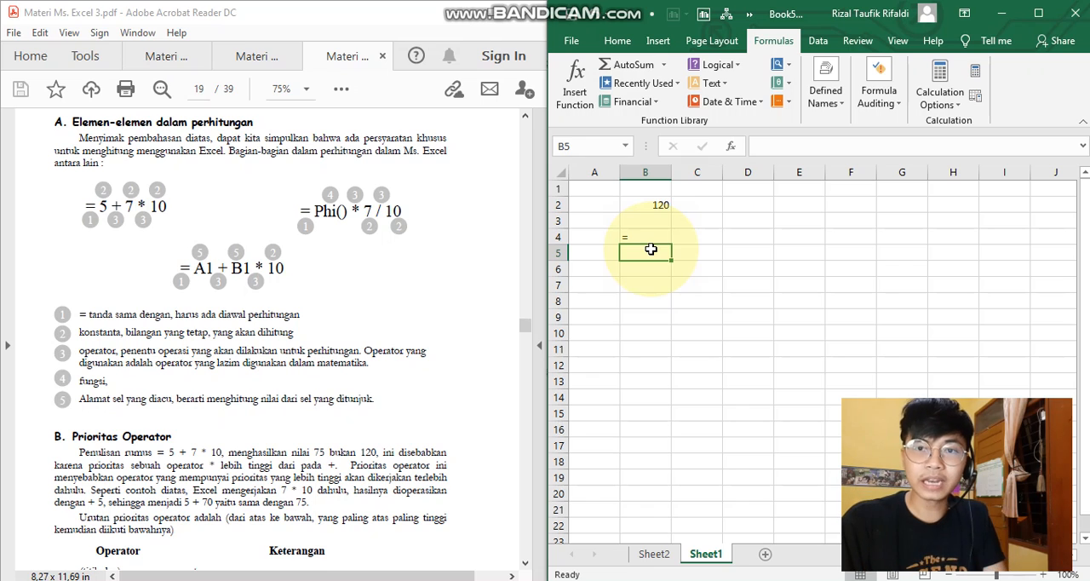
- Enter the constant 10123 in cell B5
{"action": "type", "text": "10"}
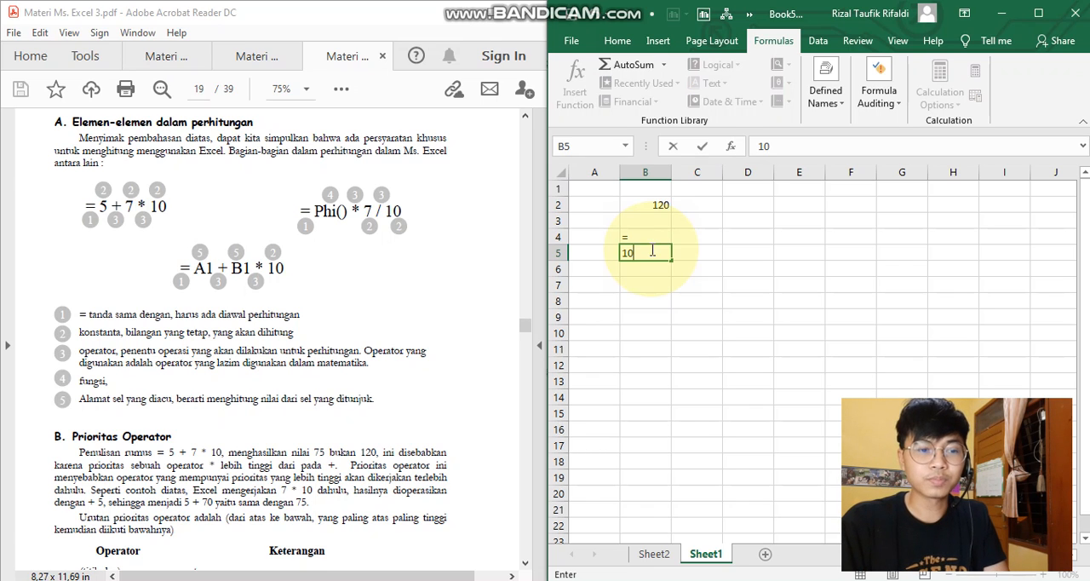
{"action": "type", "text": "123"}
{"action": "key", "text": "Return"}
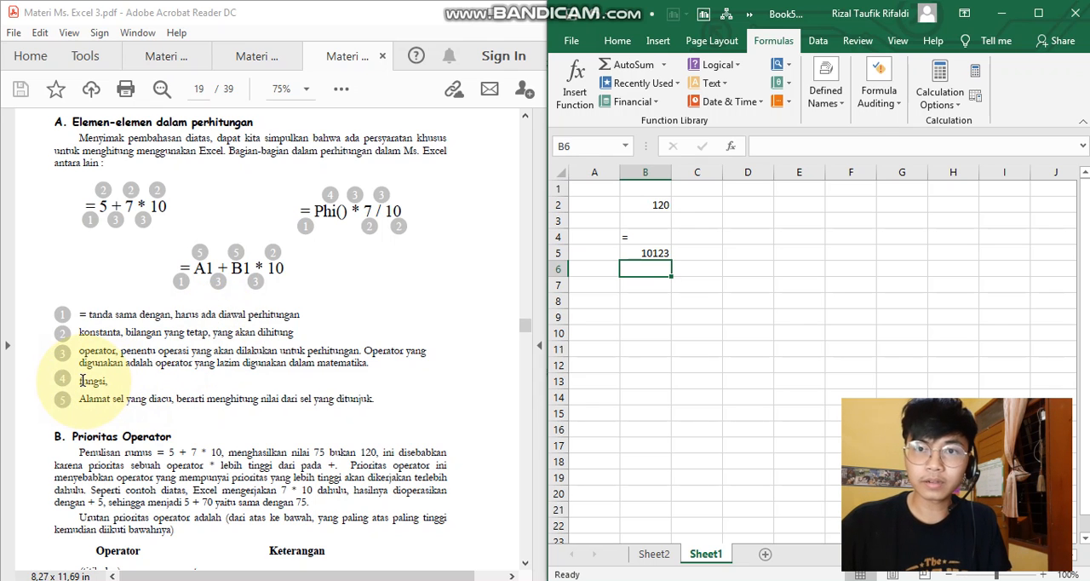
- Browse the most recently used functions for cell B6, from SUM to COUNT, and close the function list without inserting any
{"action": "left_click", "coordinate": [574, 81]}
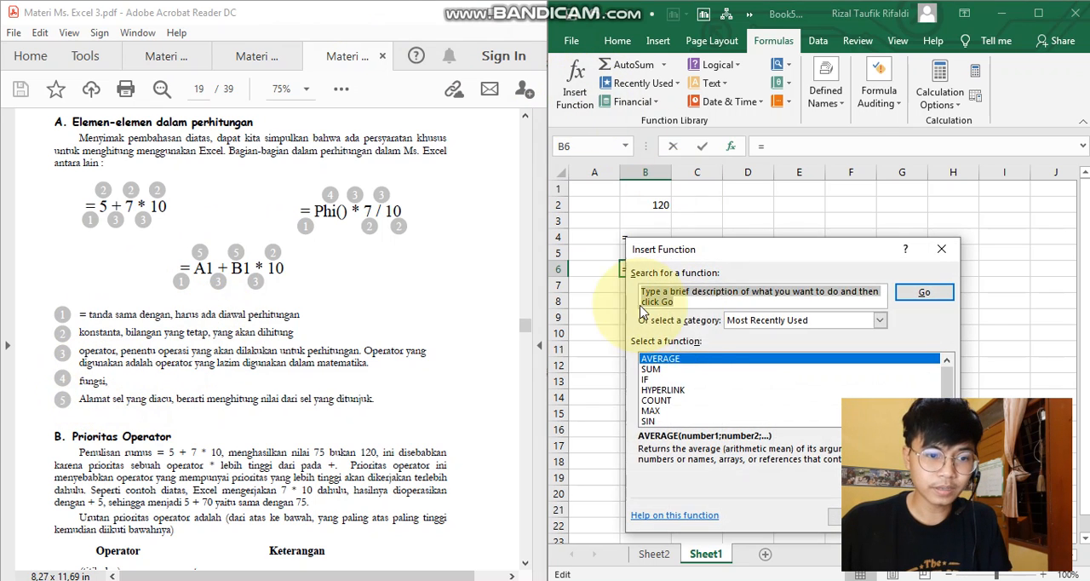
{"action": "left_click", "coordinate": [660, 371]}
{"action": "left_click", "coordinate": [659, 380]}
{"action": "left_click", "coordinate": [678, 390]}
{"action": "left_click", "coordinate": [680, 402]}
{"action": "scroll", "coordinate": [678, 404], "scroll_direction": "down", "scroll_amount": 1}
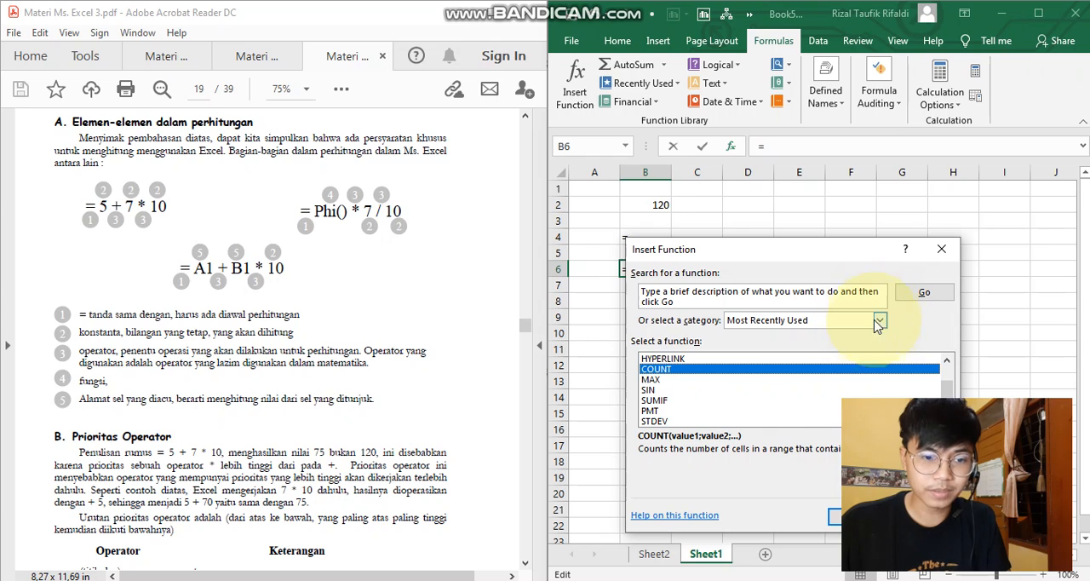
{"action": "left_click", "coordinate": [941, 249]}
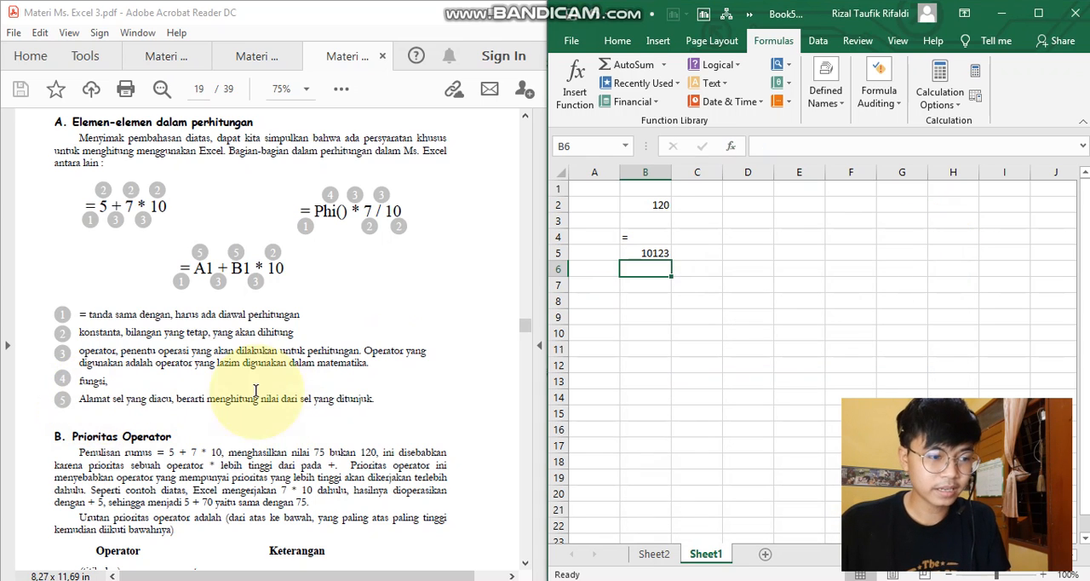
{"action": "left_click", "coordinate": [662, 191], "text": "ctrl"}
{"action": "left_click", "coordinate": [656, 272]}
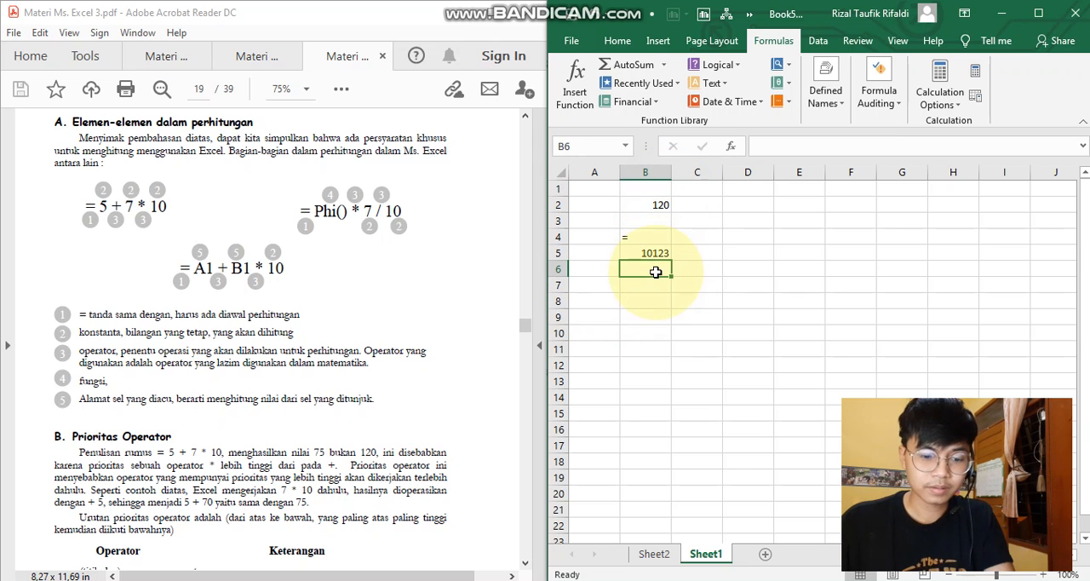
{"action": "type", "text": "="}
{"action": "left_click", "coordinate": [644, 188]}
{"action": "left_click", "coordinate": [643, 204]}
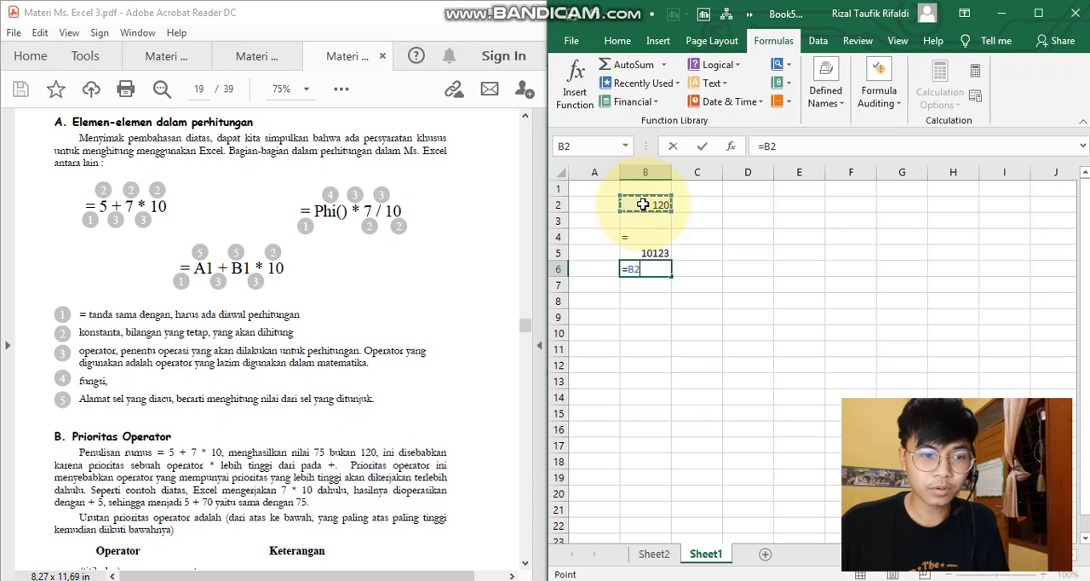
{"action": "left_click", "coordinate": [655, 232]}
{"action": "left_click", "coordinate": [705, 225]}
{"action": "left_click", "coordinate": [705, 238]}
{"action": "key", "text": "Escape"}
- Clear the contents of the cell range B1:C6
{"action": "scroll", "coordinate": [396, 349], "scroll_direction": "down", "scroll_amount": 1}
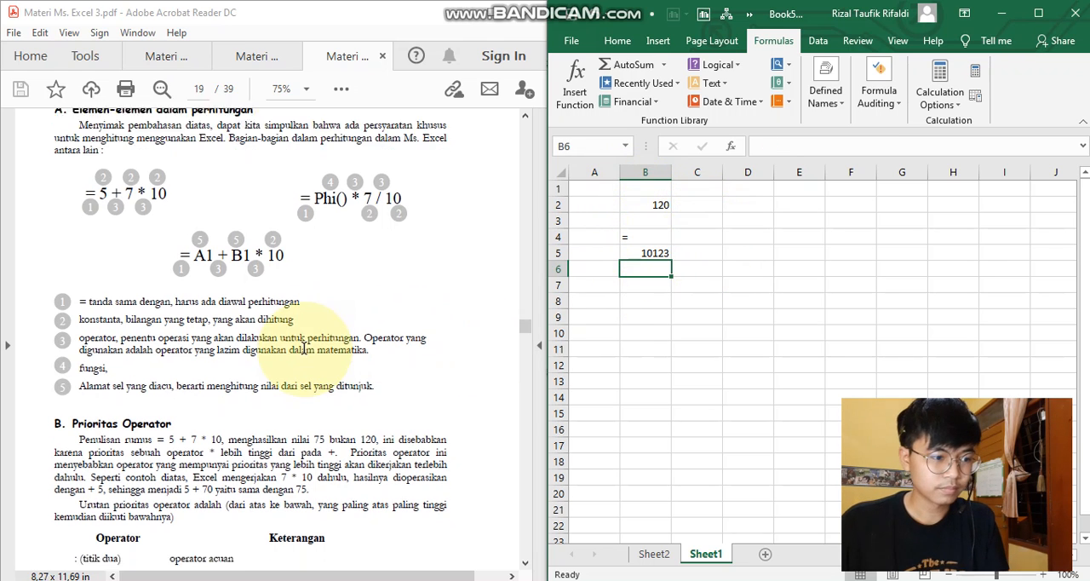
{"action": "scroll", "coordinate": [503, 309], "scroll_direction": "up", "scroll_amount": 2}
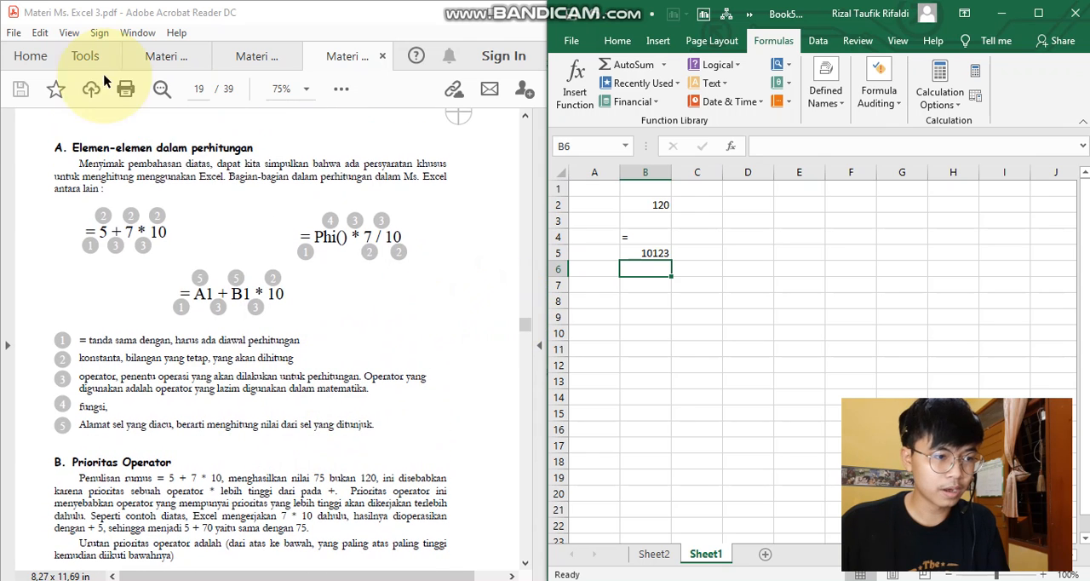
{"action": "left_click_drag", "start_coordinate": [681, 193], "coordinate": [630, 268]}
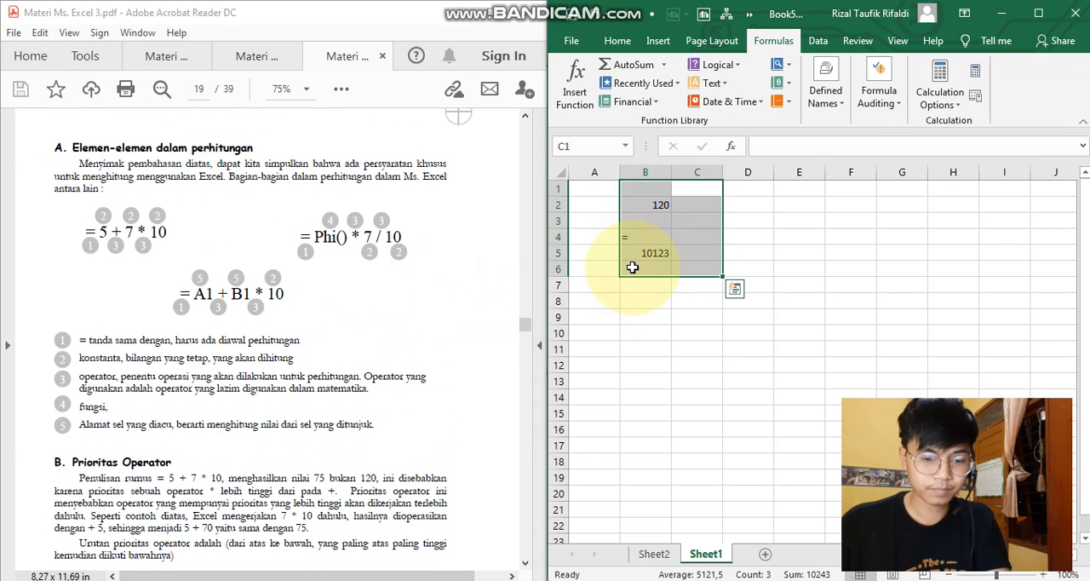
{"action": "key", "text": "Delete"}
- Examine the operator priority explanation and operator table in section B of the PDF
{"action": "scroll", "coordinate": [232, 383], "scroll_direction": "down", "scroll_amount": 1}
{"action": "scroll", "coordinate": [232, 384], "scroll_direction": "down", "scroll_amount": 3}
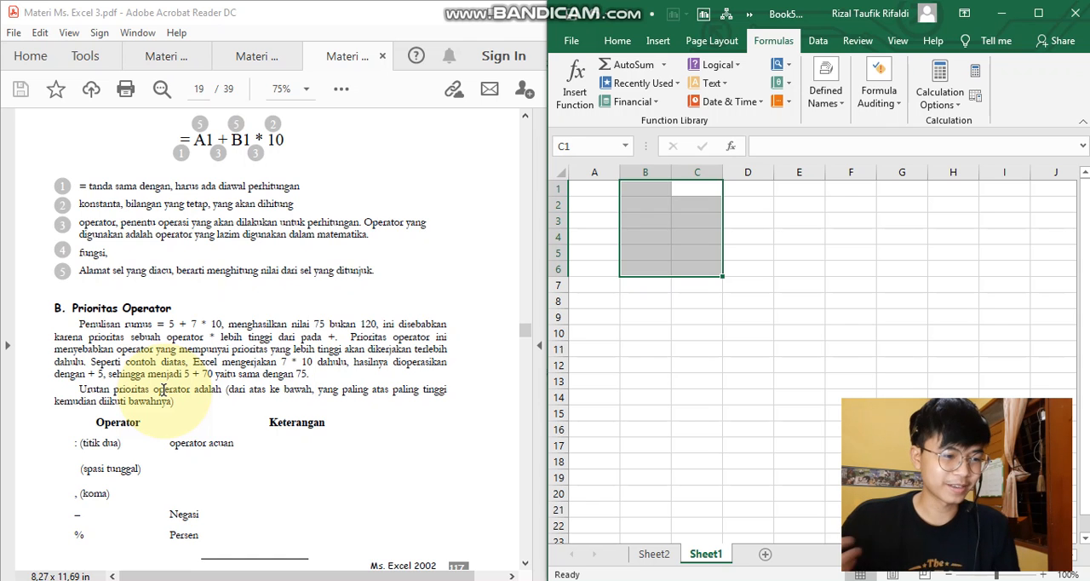
{"action": "scroll", "coordinate": [162, 390], "scroll_direction": "down", "scroll_amount": 2}
{"action": "scroll", "coordinate": [165, 398], "scroll_direction": "down", "scroll_amount": 5}
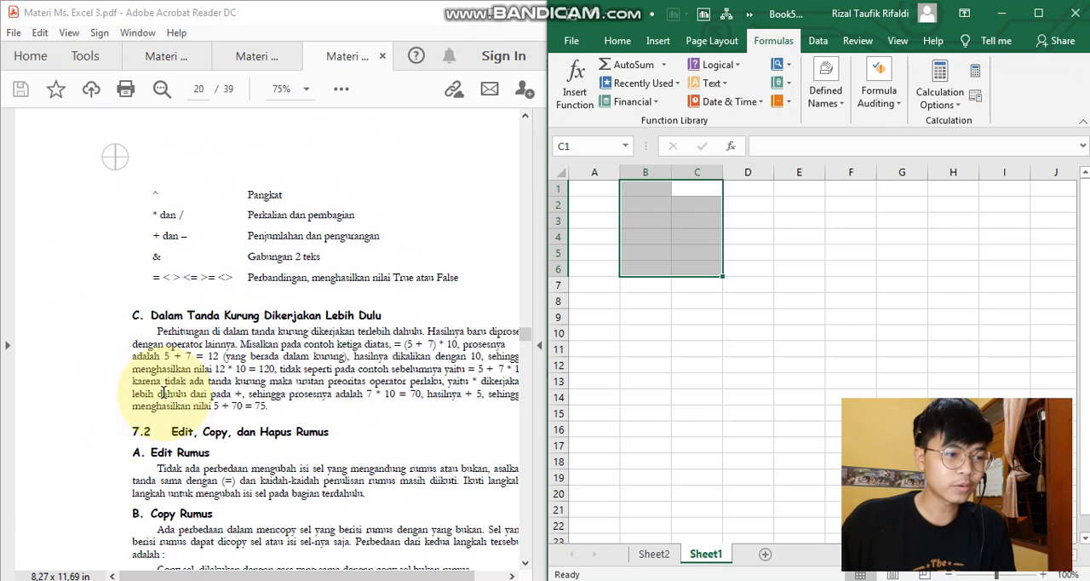
{"action": "scroll", "coordinate": [168, 399], "scroll_direction": "up", "scroll_amount": 5}
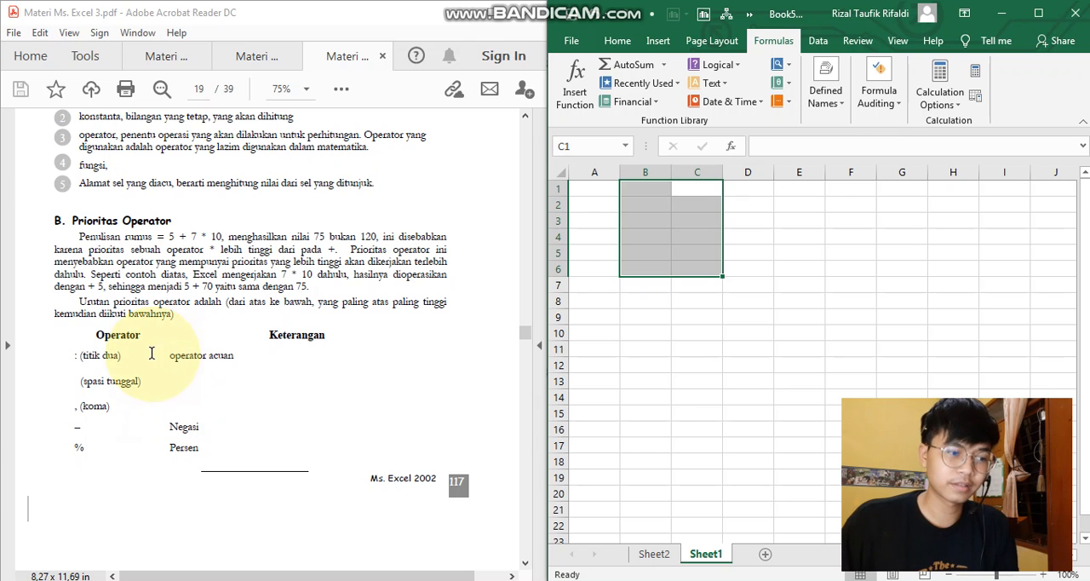
{"action": "left_click", "coordinate": [81, 360]}
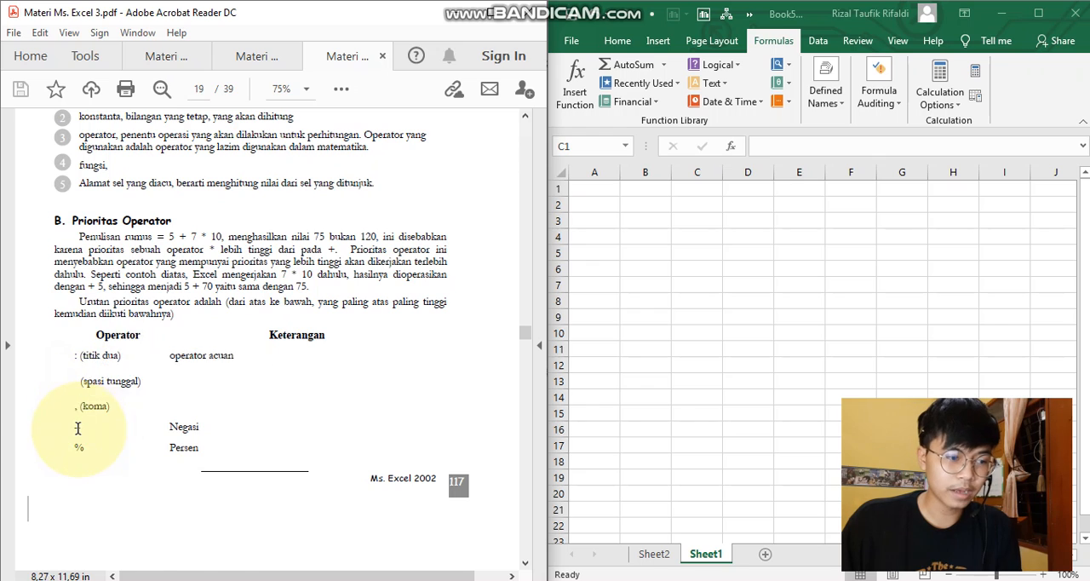
- Examine the rest of the operator priority table and section C on calculating inside parentheses in the PDF
{"action": "scroll", "coordinate": [93, 401], "scroll_direction": "down", "scroll_amount": 5}
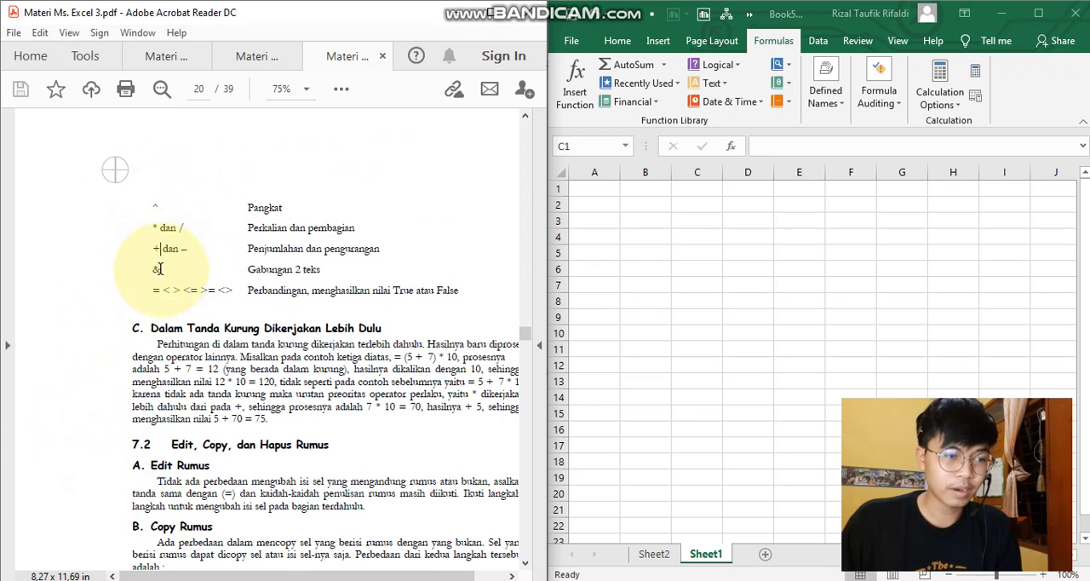
{"action": "left_click_drag", "start_coordinate": [151, 289], "coordinate": [474, 292]}
{"action": "left_click", "coordinate": [393, 304]}
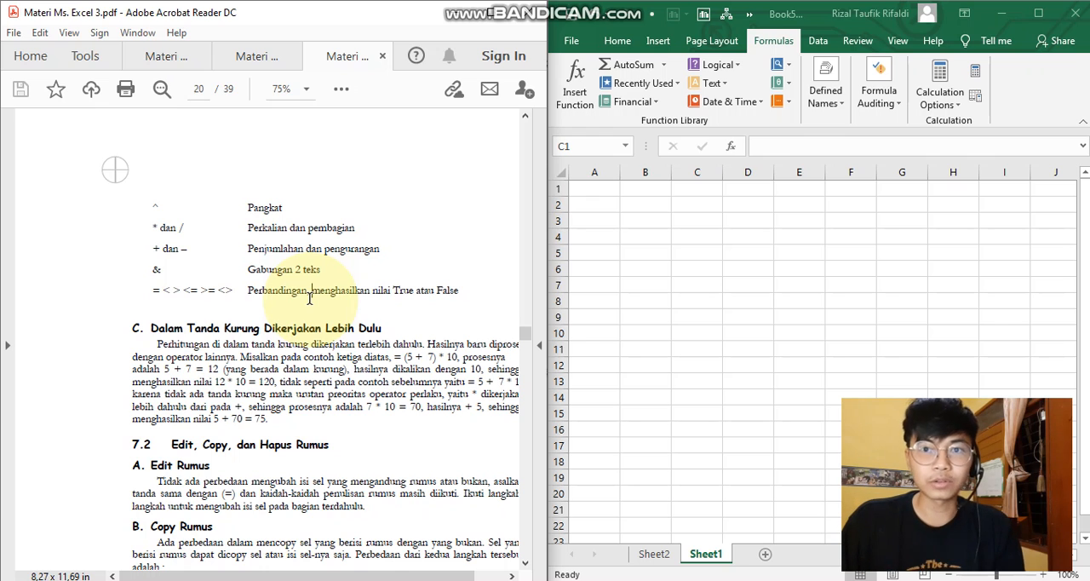
{"action": "scroll", "coordinate": [309, 297], "scroll_direction": "down", "scroll_amount": 1}
{"action": "scroll", "coordinate": [309, 297], "scroll_direction": "down", "scroll_amount": 1}
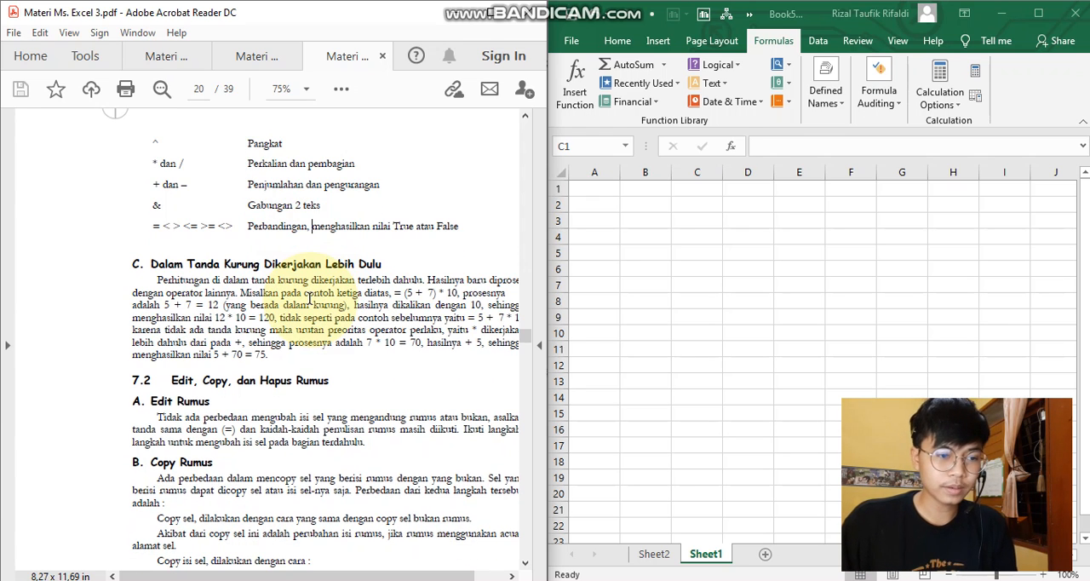
- Enter 5+7 in cell B2 without a leading equals sign
{"action": "left_click_drag", "start_coordinate": [651, 230], "coordinate": [645, 195]}
{"action": "left_click", "coordinate": [647, 203]}
{"action": "type", "text": "5"}
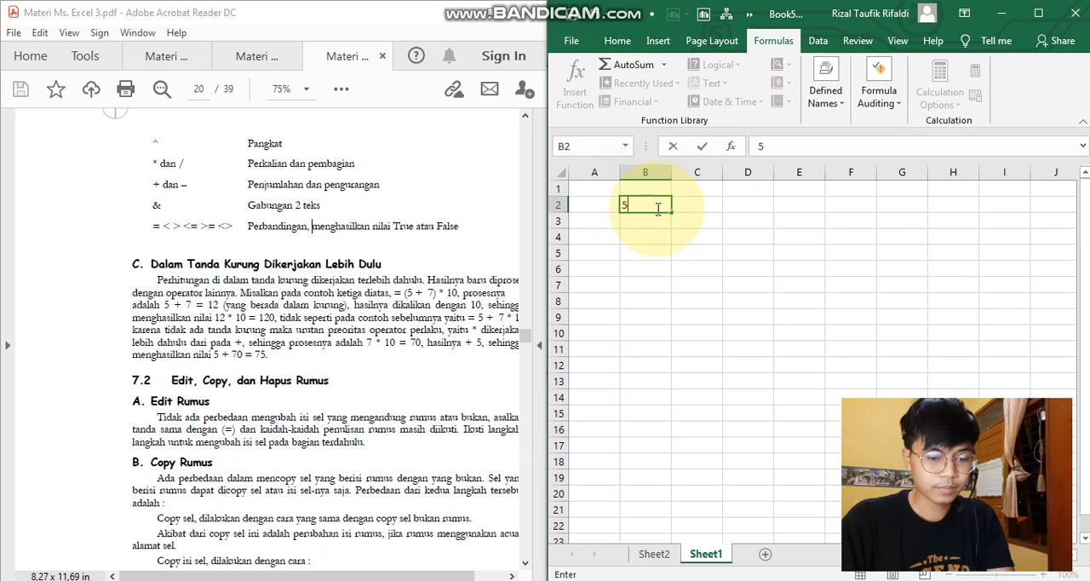
{"action": "type", "text": "+66"}
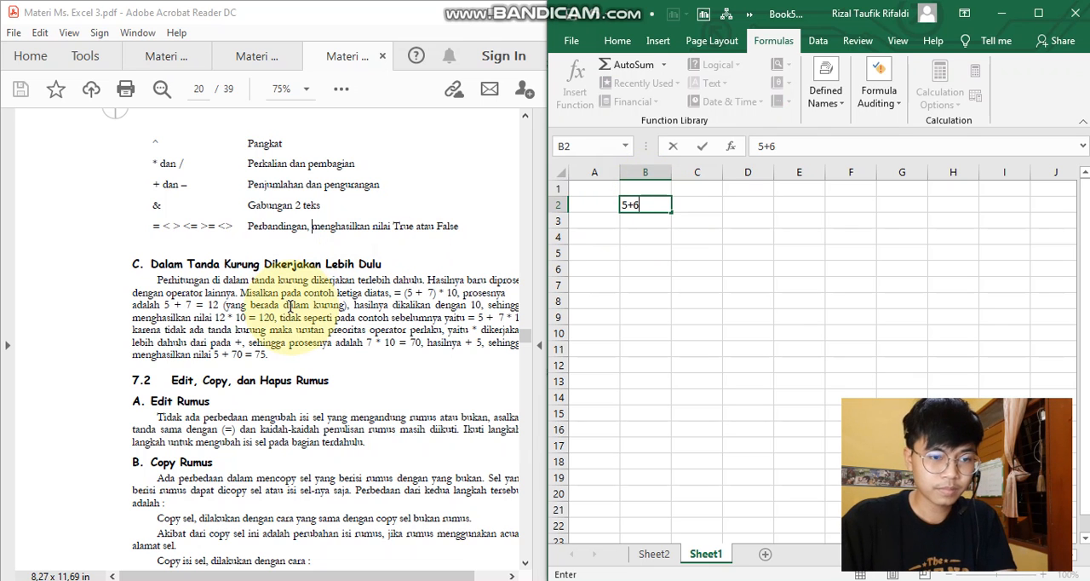
{"action": "key", "text": "BackSpace"}
{"action": "type", "text": "7"}
{"action": "key", "text": "Return"}
- Turn the text in cell B2 into the formula =5+7 by adding a leading equals sign
{"action": "left_click", "coordinate": [634, 206]}
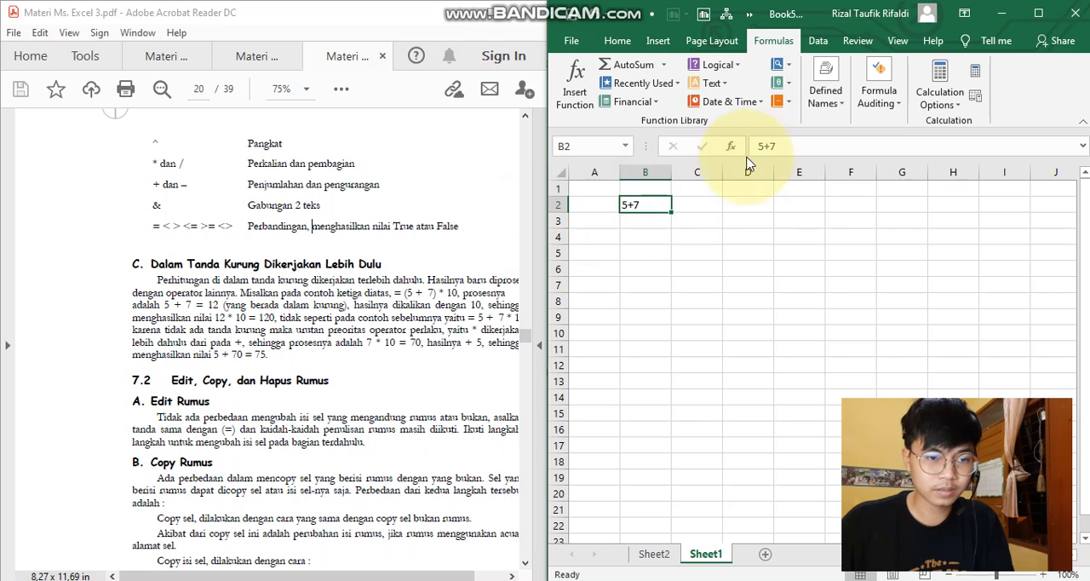
{"action": "left_click", "coordinate": [765, 149]}
{"action": "type", "text": "="}
{"action": "key", "text": "Return"}
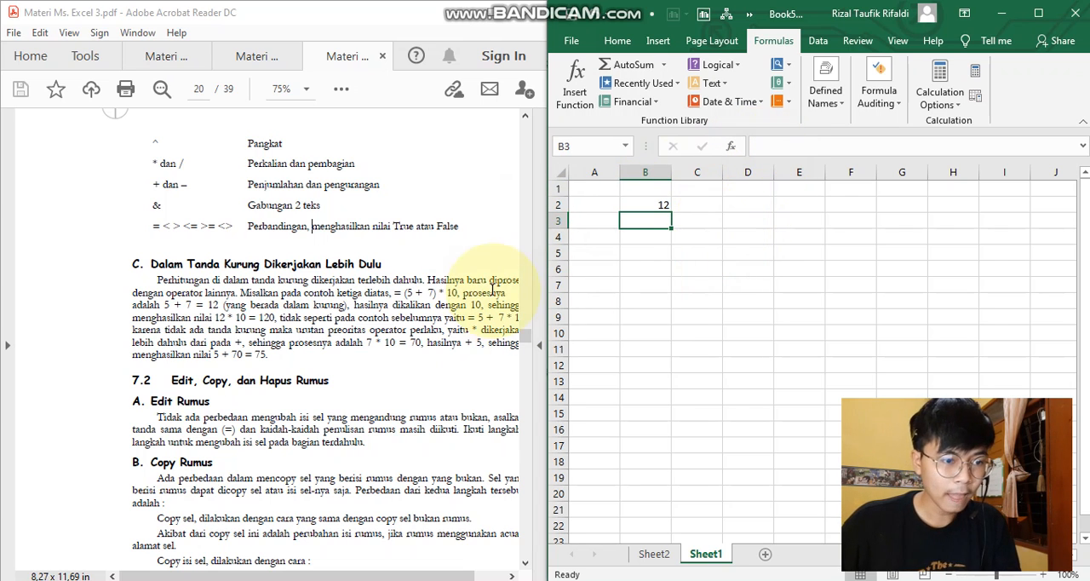
- Change the formula in cell B2 to =(5+7)*10
{"action": "left_click", "coordinate": [660, 207]}
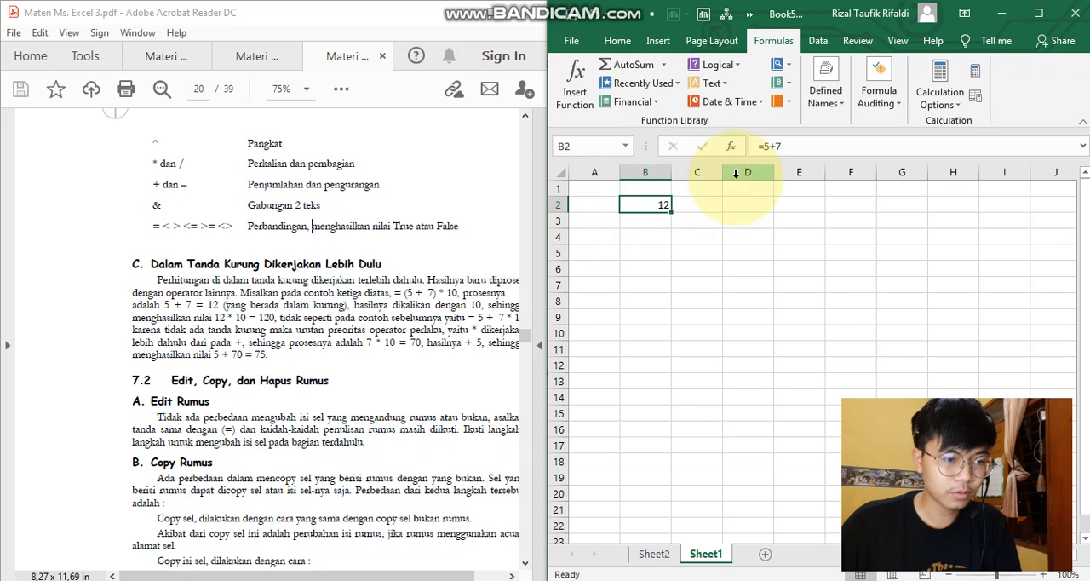
{"action": "left_click", "coordinate": [762, 147]}
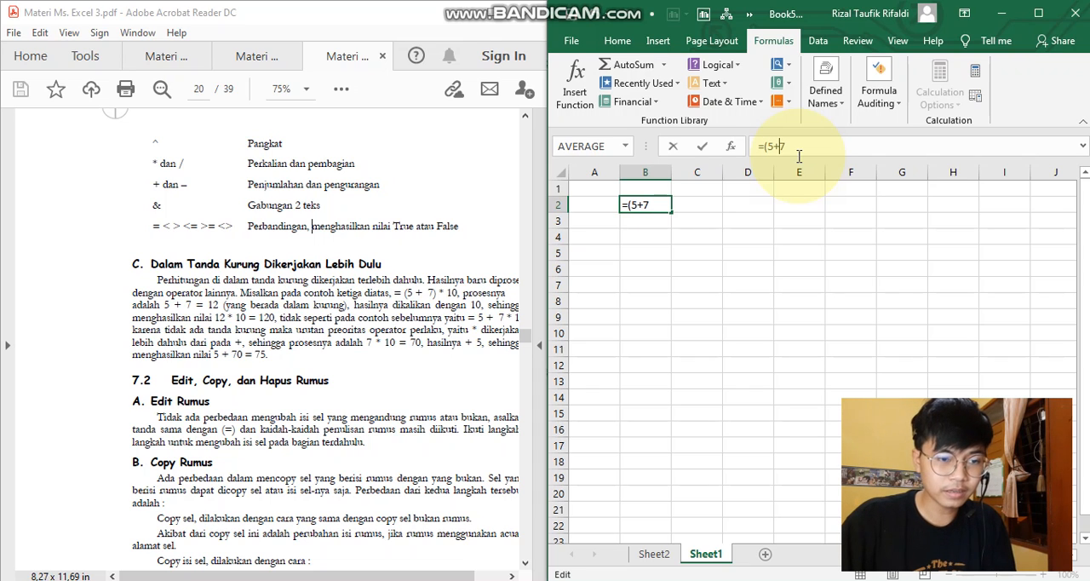
{"action": "type", "text": "*10"}
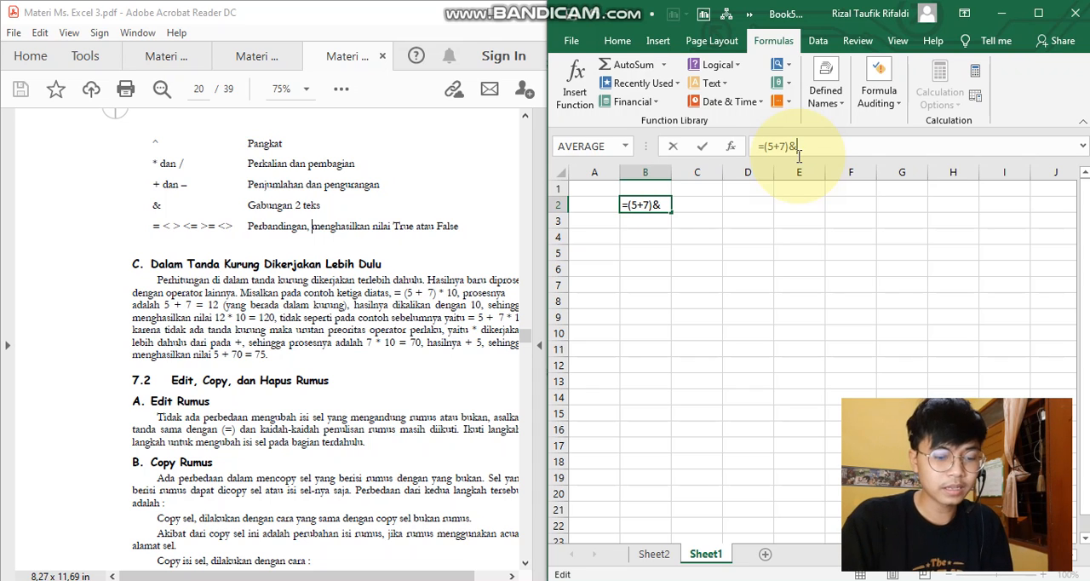
{"action": "key", "text": "Return"}
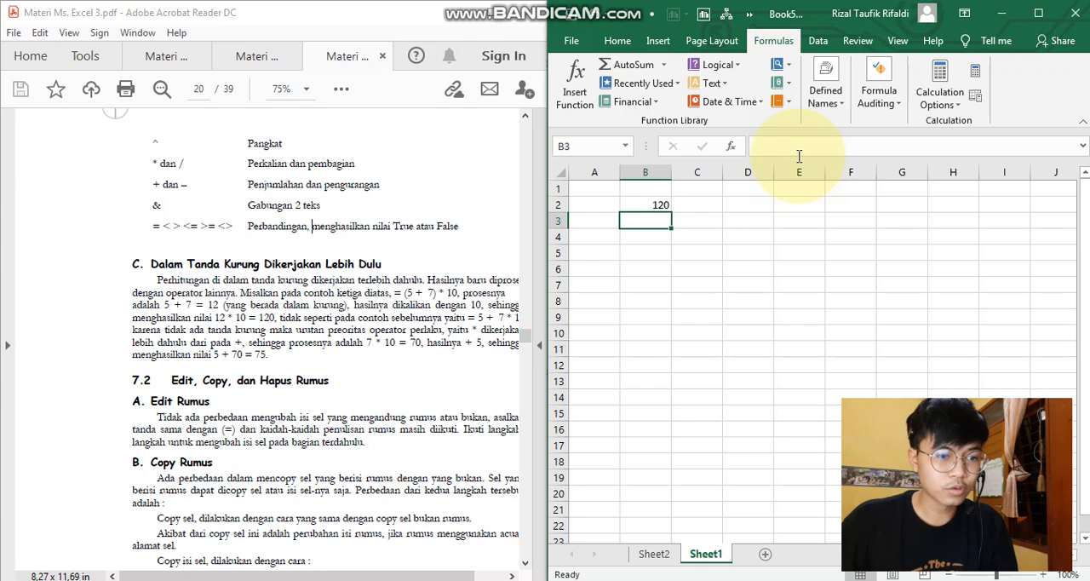
- Remove the parentheses from the formula in cell B2 so that it reads =5+7*10
{"action": "left_click", "coordinate": [422, 296]}
{"action": "scroll", "coordinate": [426, 295], "scroll_direction": "right", "scroll_amount": 1}
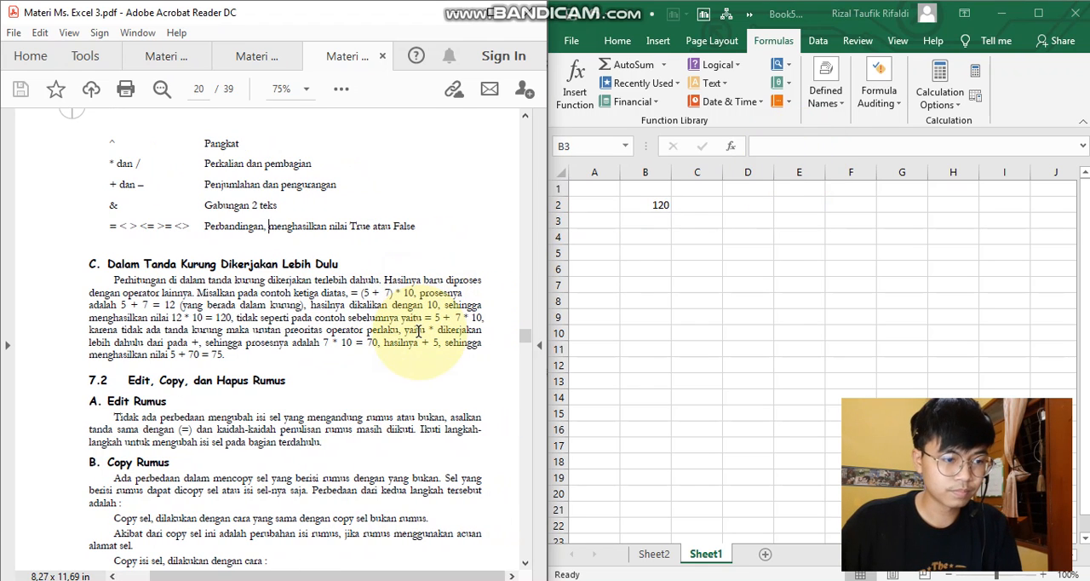
{"action": "left_click", "coordinate": [653, 208]}
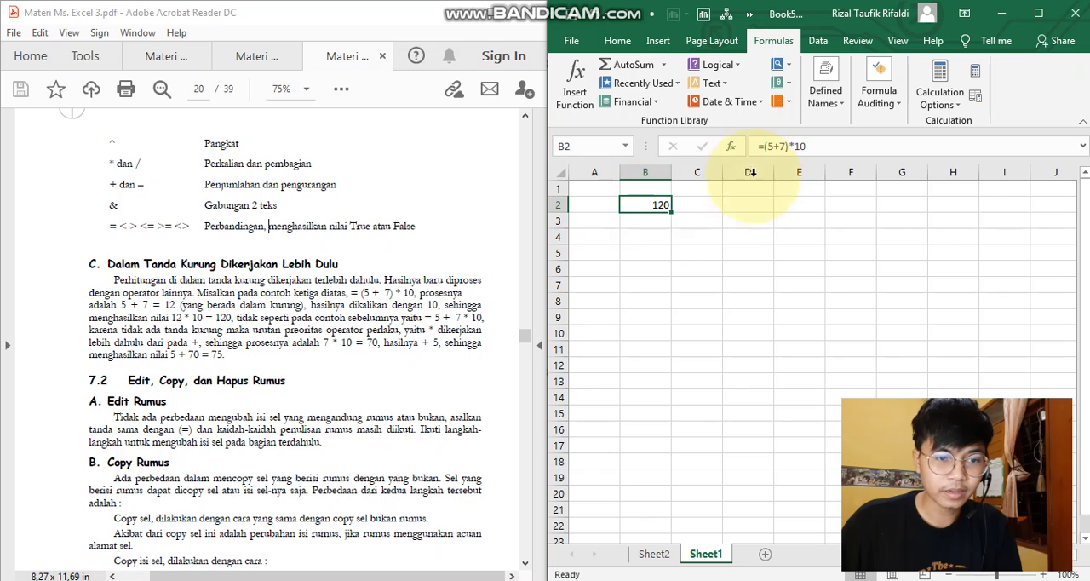
{"action": "left_click", "coordinate": [785, 148]}
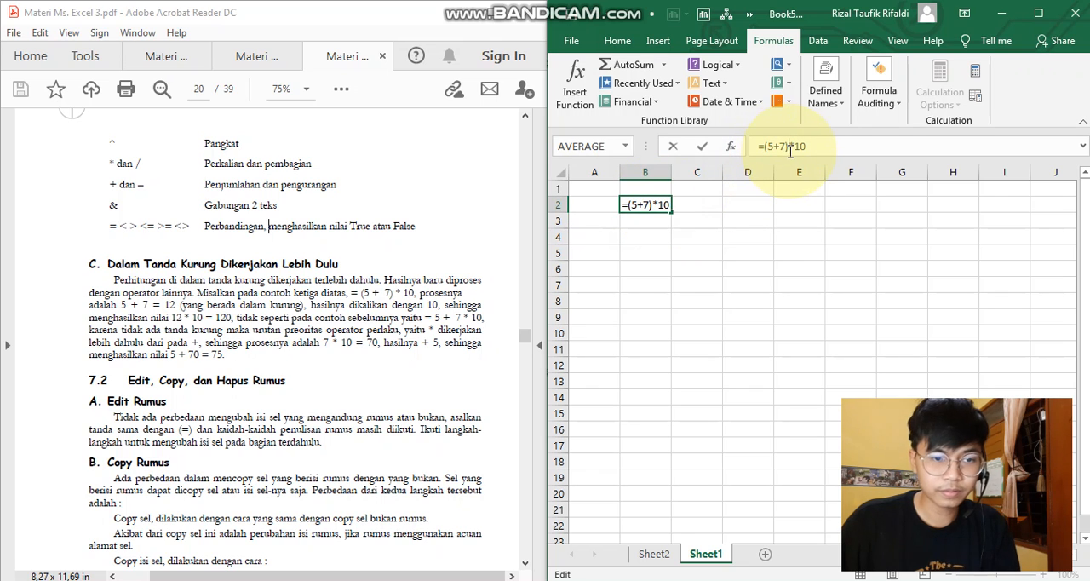
{"action": "key", "text": "BackSpace"}
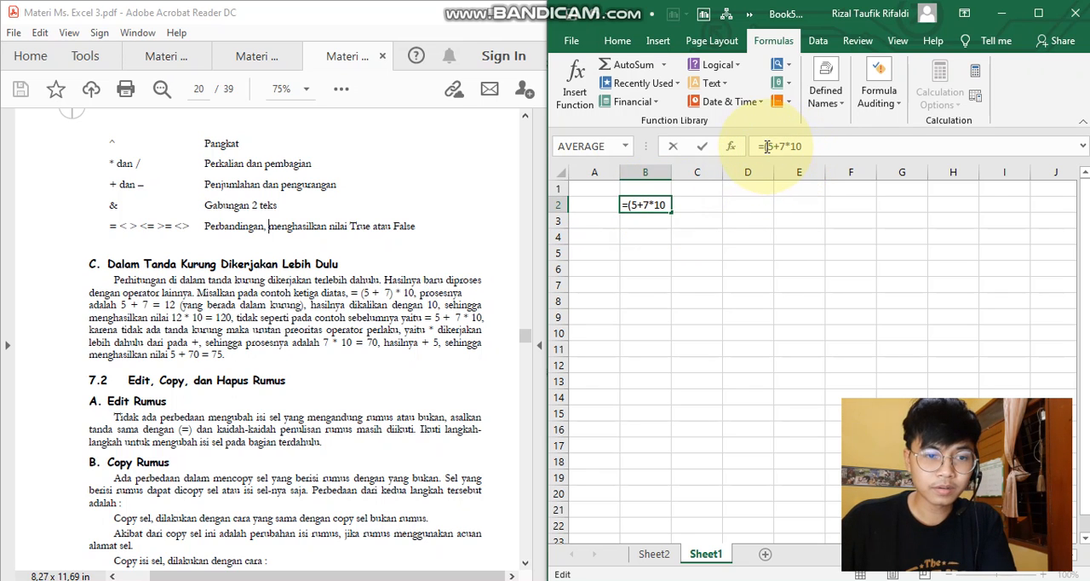
{"action": "key", "text": "BackSpace"}
{"action": "type", "text": "="}
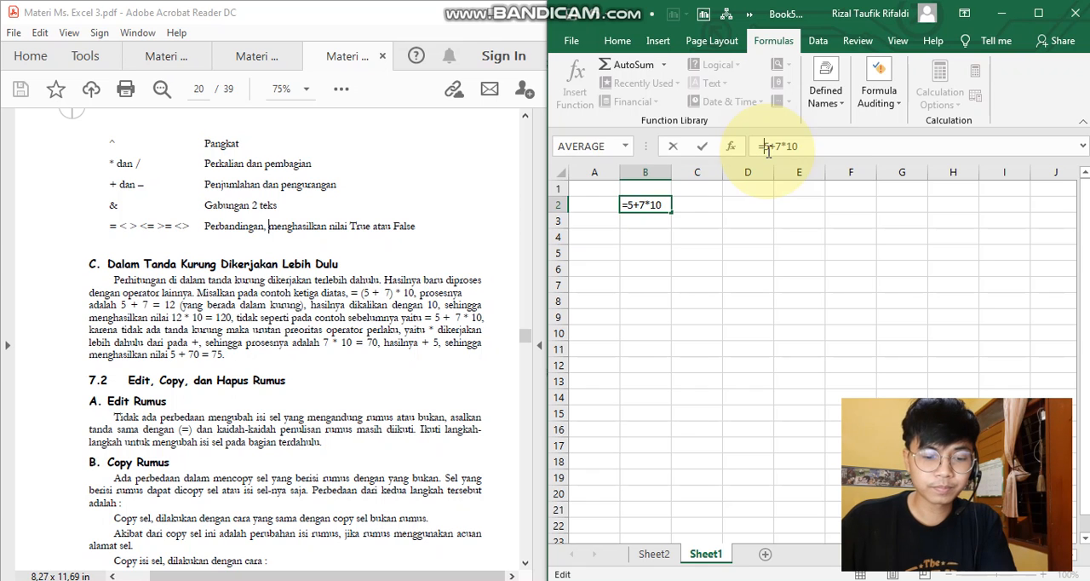
{"action": "key", "text": "Return"}
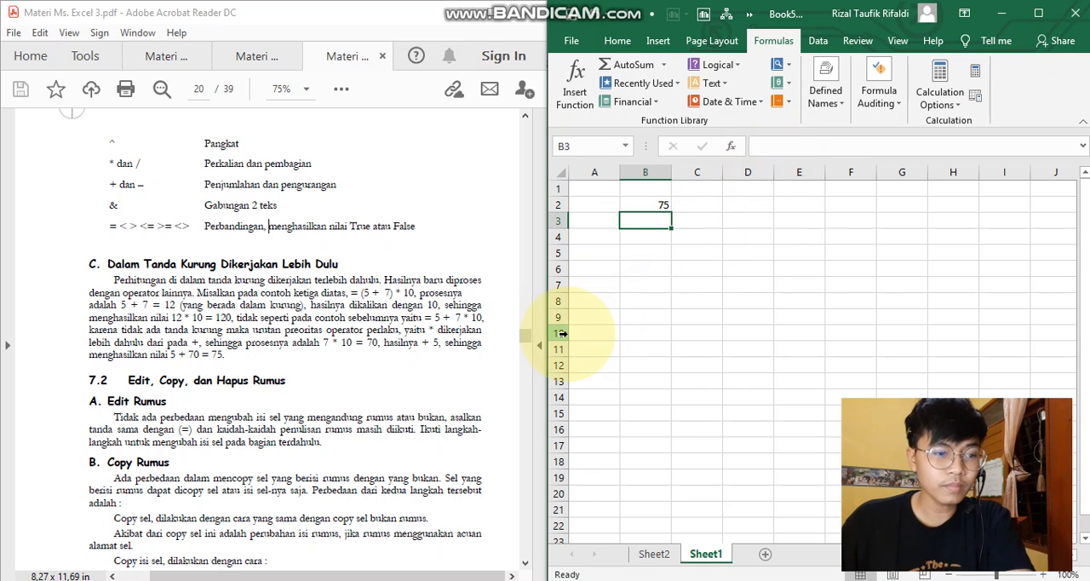
- Examine the 7*10 part of cell B2's formula and the PDF's section 7.2 on editing and copying formulas
{"action": "left_click", "coordinate": [655, 204]}
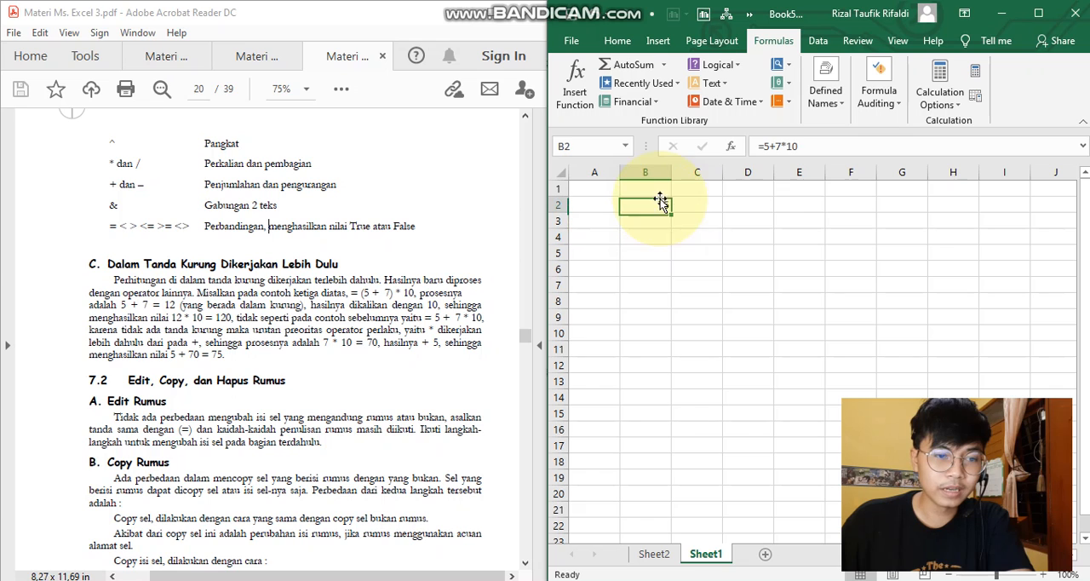
{"action": "left_click", "coordinate": [767, 146]}
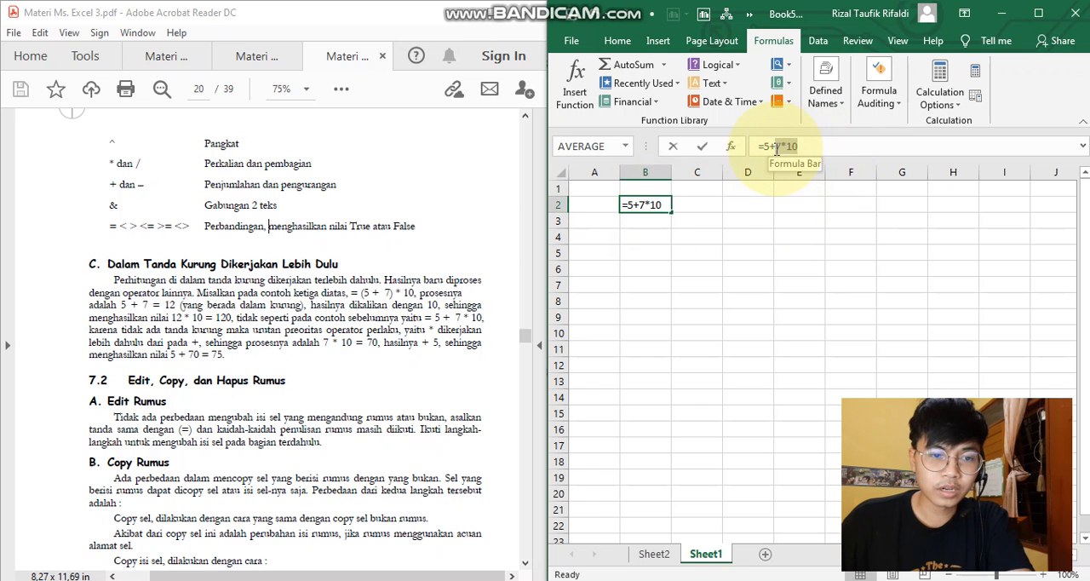
{"action": "scroll", "coordinate": [324, 343], "scroll_direction": "down", "scroll_amount": 3}
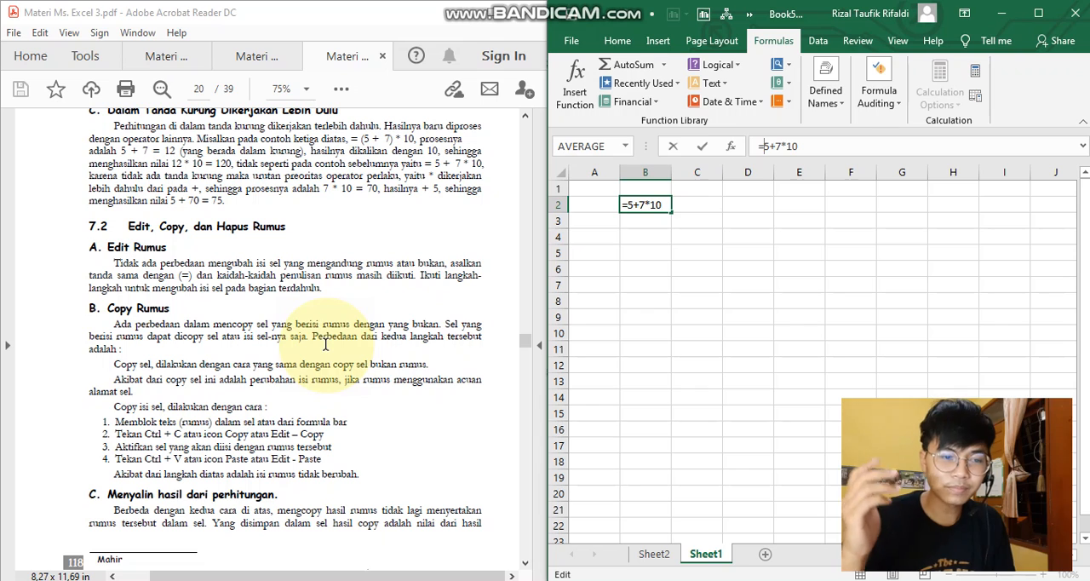
{"action": "left_click", "coordinate": [662, 204]}
{"action": "key", "text": "Return"}
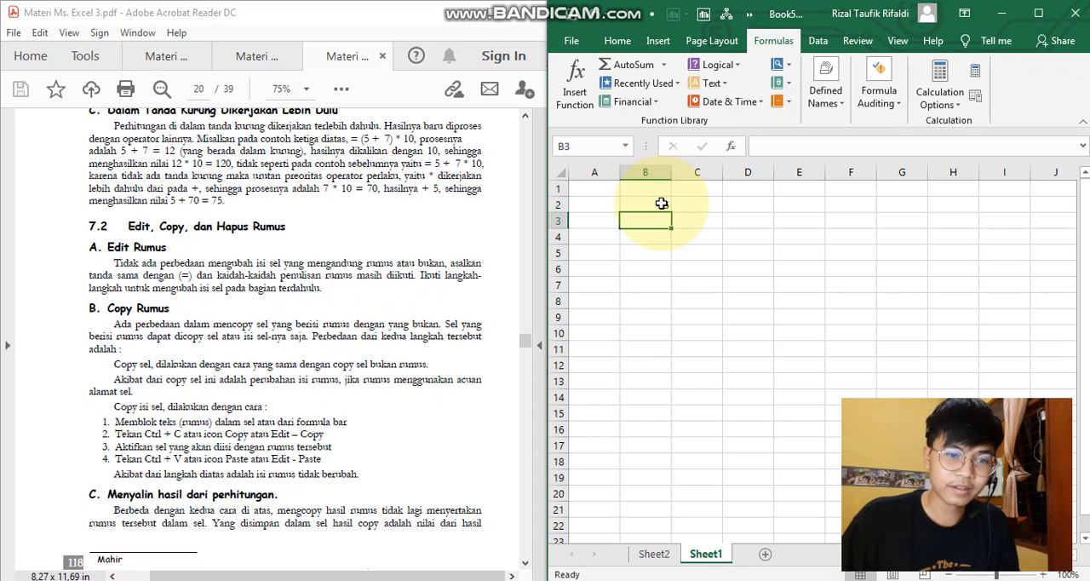
{"action": "left_click", "coordinate": [652, 202]}
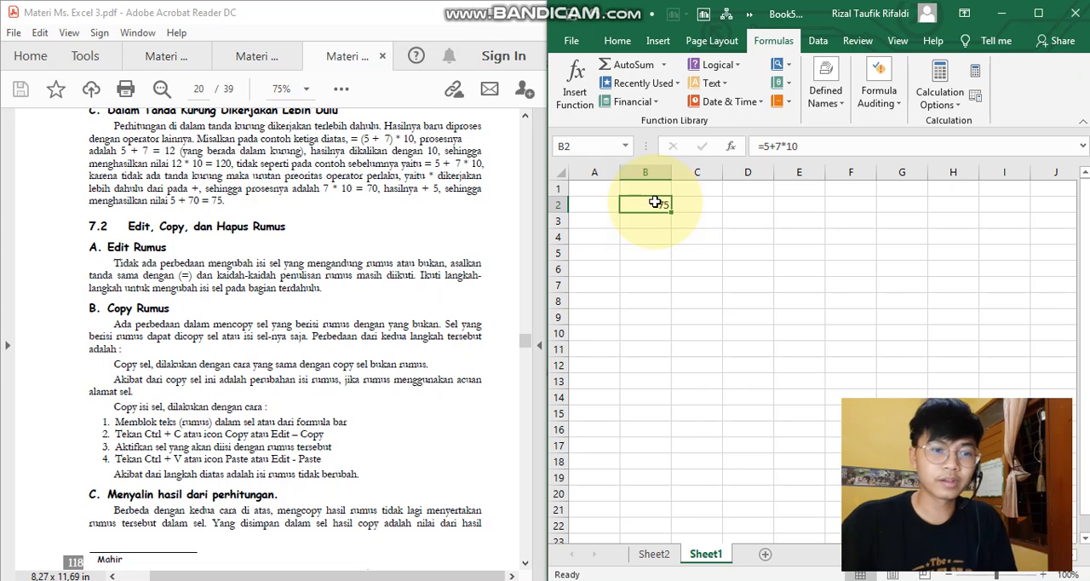
{"action": "key", "text": "ctrl+c"}
{"action": "left_click", "coordinate": [693, 204]}
{"action": "key", "text": "Escape"}
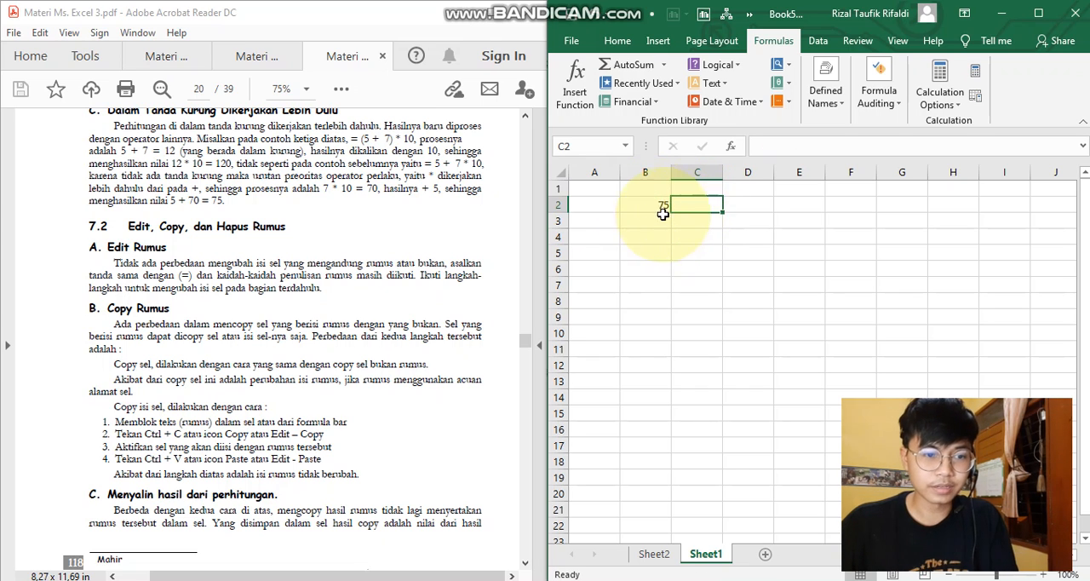
- Inspect cell B2's formula both inside the cell and in the formula bar, leaving each edit without changes
{"action": "left_click", "coordinate": [660, 208]}
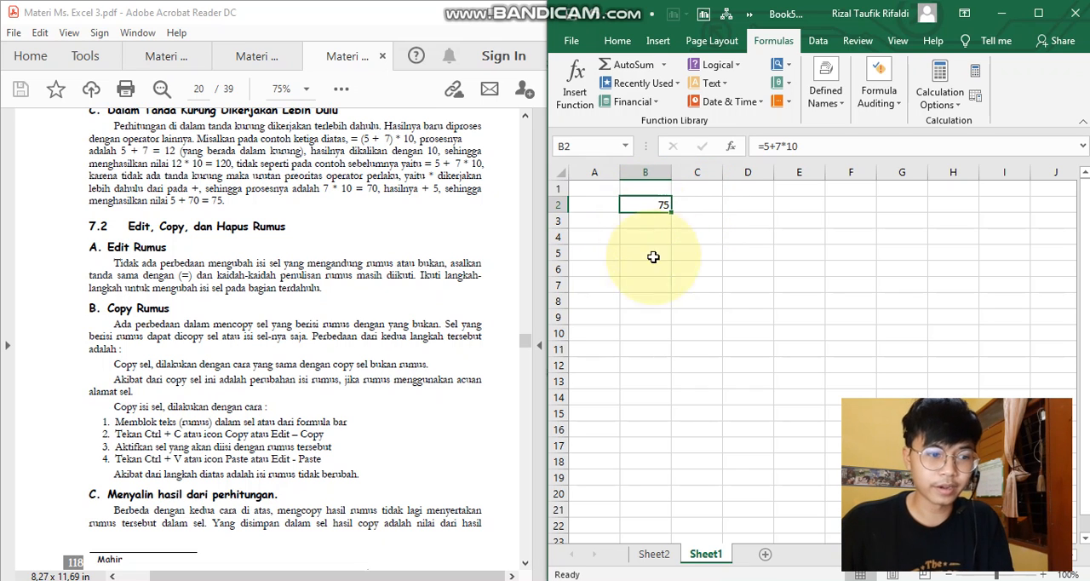
{"action": "double_click", "coordinate": [648, 202]}
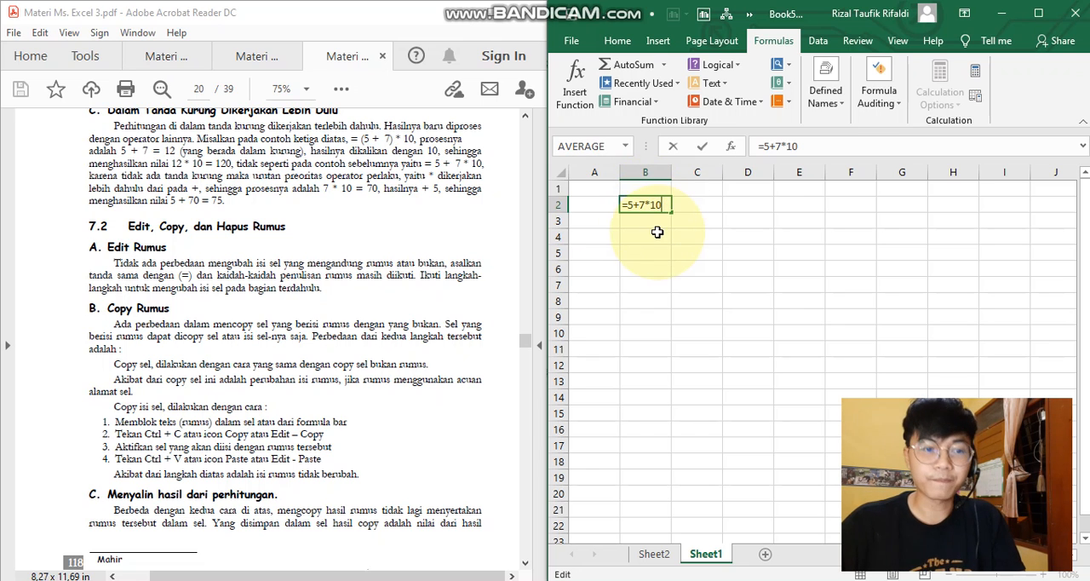
{"action": "key", "text": "Escape"}
{"action": "left_click", "coordinate": [801, 146]}
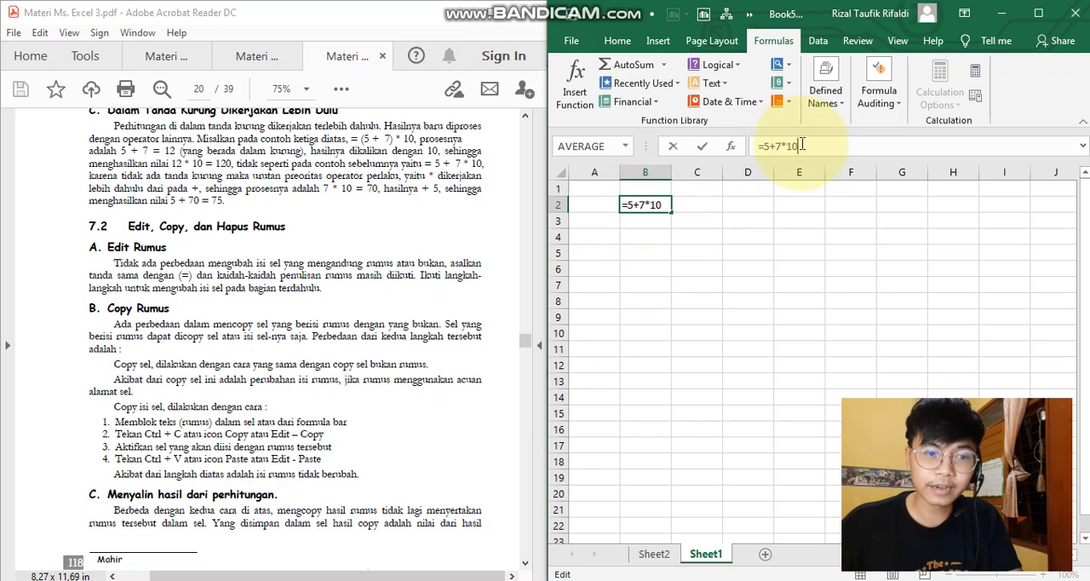
{"action": "key", "text": "Escape"}
{"action": "left_click", "coordinate": [694, 253]}
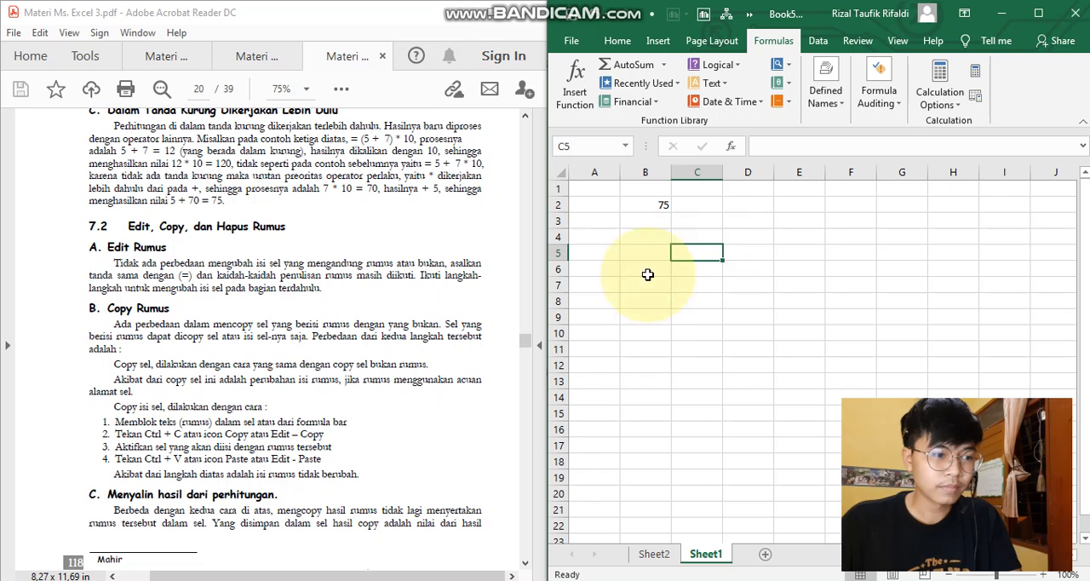
- Copy the formula cell B2 and paste it into cell C2
{"action": "left_click", "coordinate": [635, 203]}
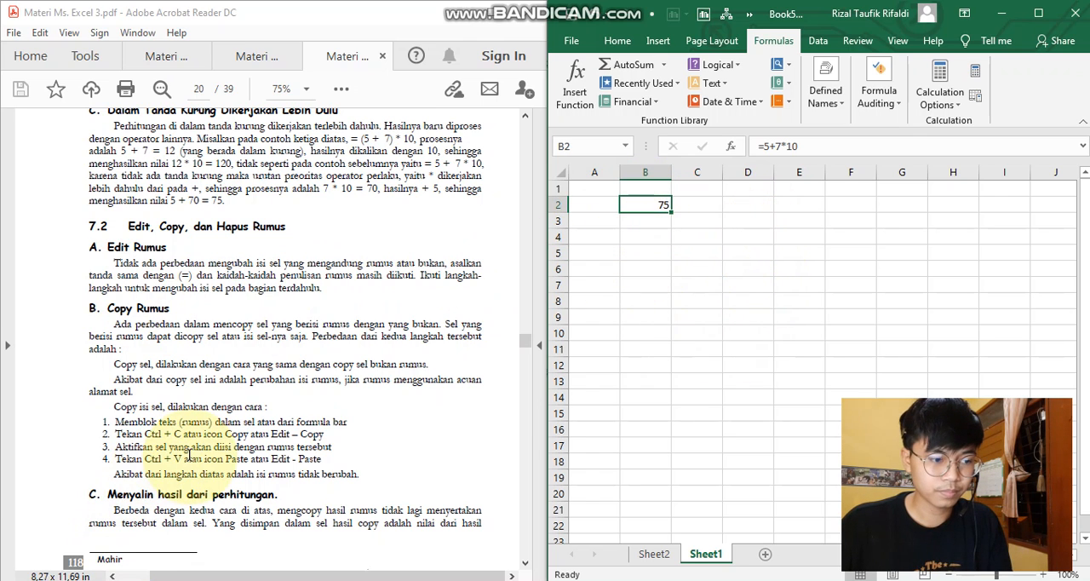
{"action": "key", "text": "ctrl+c"}
{"action": "left_click", "coordinate": [697, 207]}
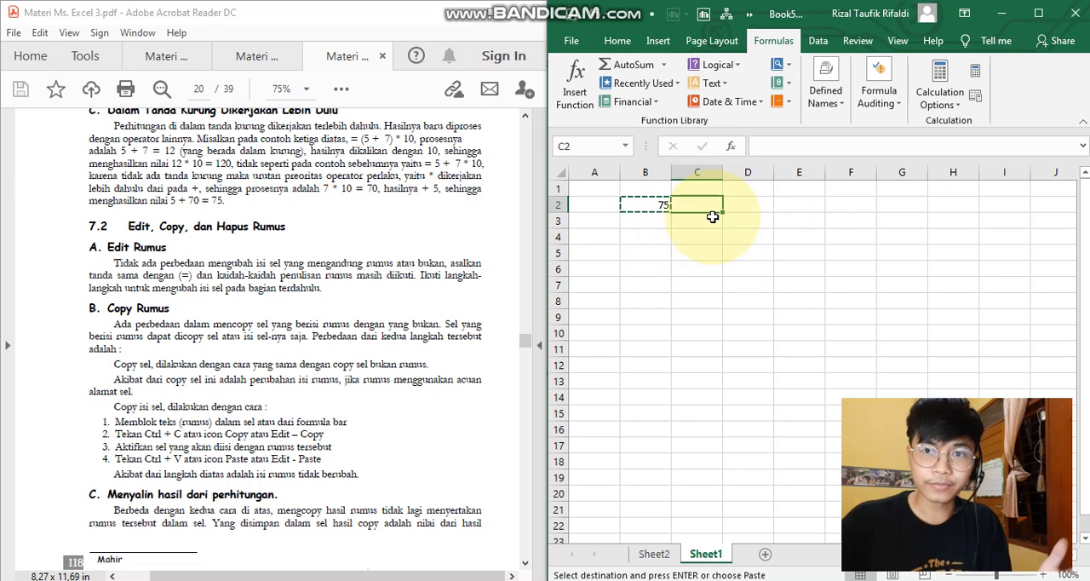
{"action": "key", "text": "ctrl+v"}
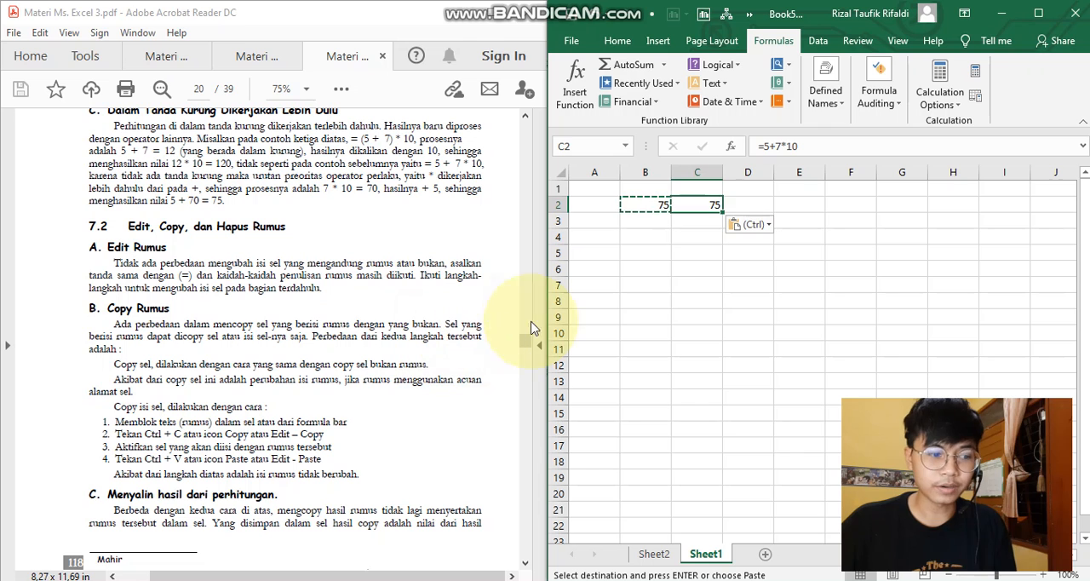
- Compare the formulas in cells B2 and C2, and read the PDF's sections on copying formulas and calculation results
{"action": "left_click", "coordinate": [696, 219]}
{"action": "scroll", "coordinate": [328, 304], "scroll_direction": "down", "scroll_amount": 5}
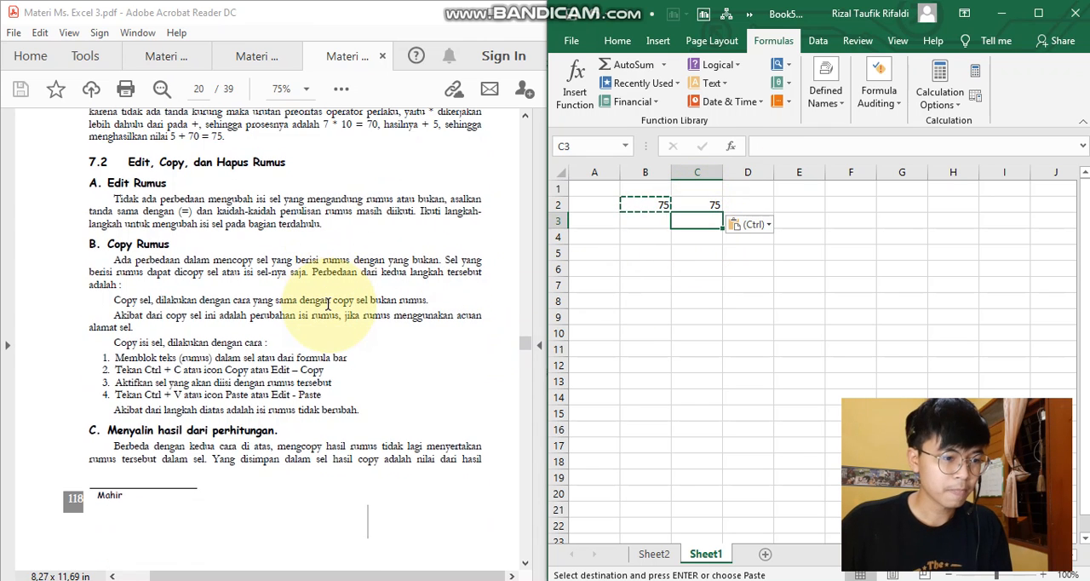
{"action": "scroll", "coordinate": [328, 304], "scroll_direction": "up", "scroll_amount": 5}
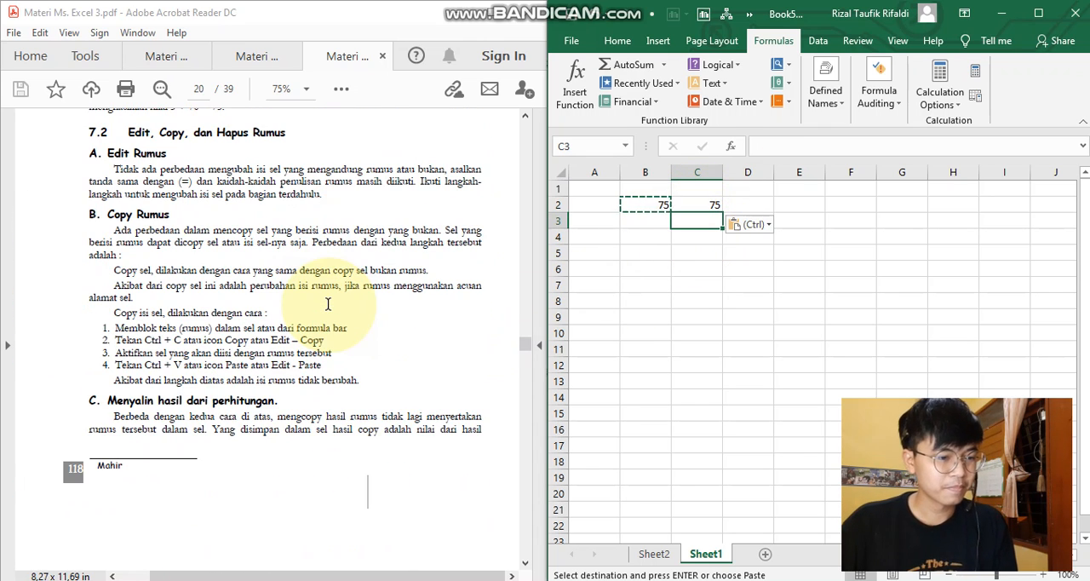
{"action": "left_click", "coordinate": [645, 204]}
{"action": "left_click", "coordinate": [696, 205]}
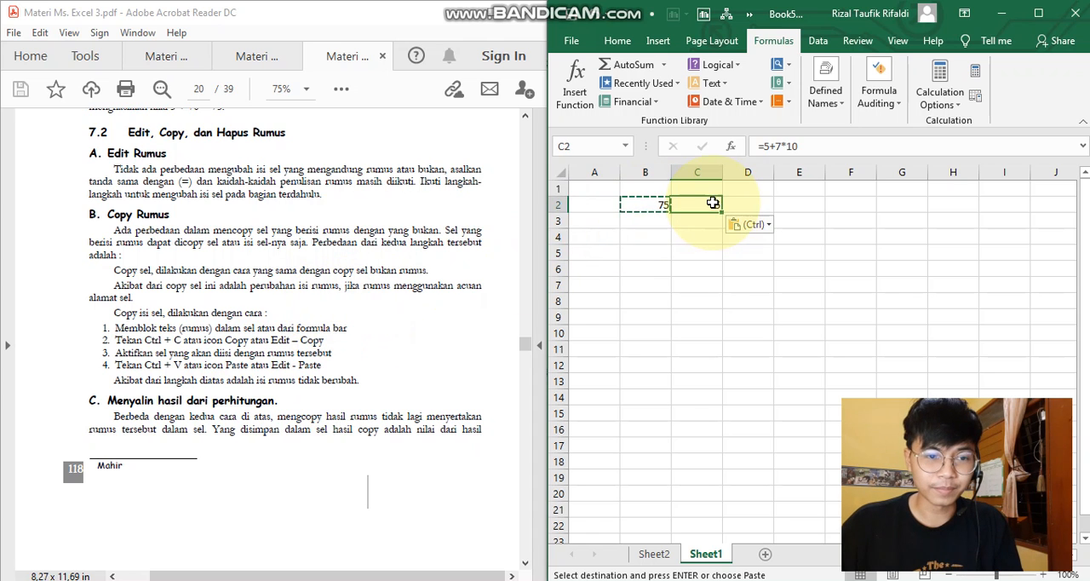
{"action": "left_click", "coordinate": [652, 219]}
{"action": "scroll", "coordinate": [418, 165], "scroll_direction": "down", "scroll_amount": 5}
{"action": "scroll", "coordinate": [194, 423], "scroll_direction": "up", "scroll_amount": 5}
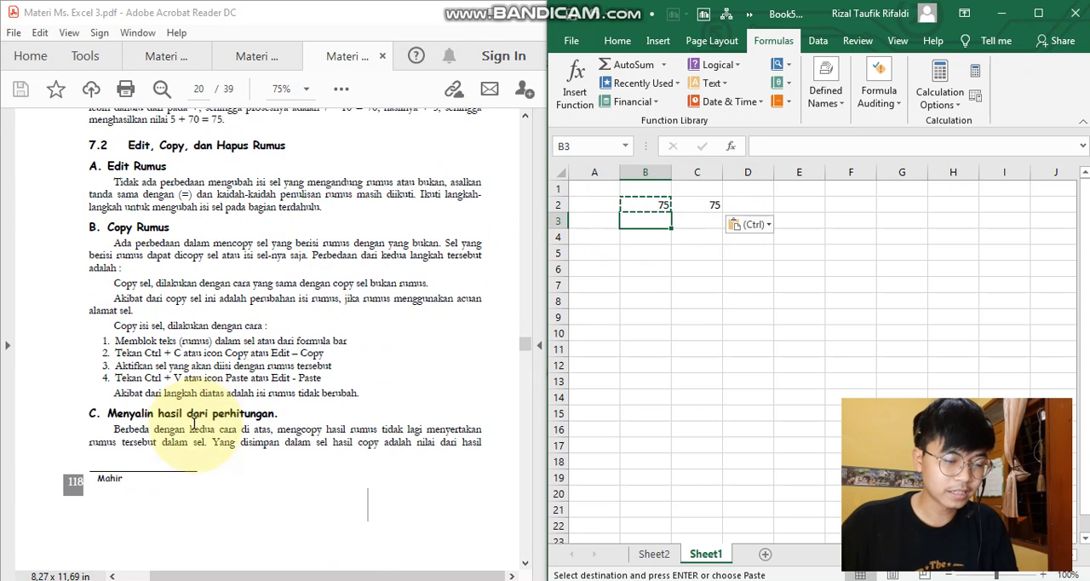
{"action": "scroll", "coordinate": [202, 423], "scroll_direction": "down", "scroll_amount": 5}
{"action": "scroll", "coordinate": [215, 408], "scroll_direction": "up", "scroll_amount": 5}
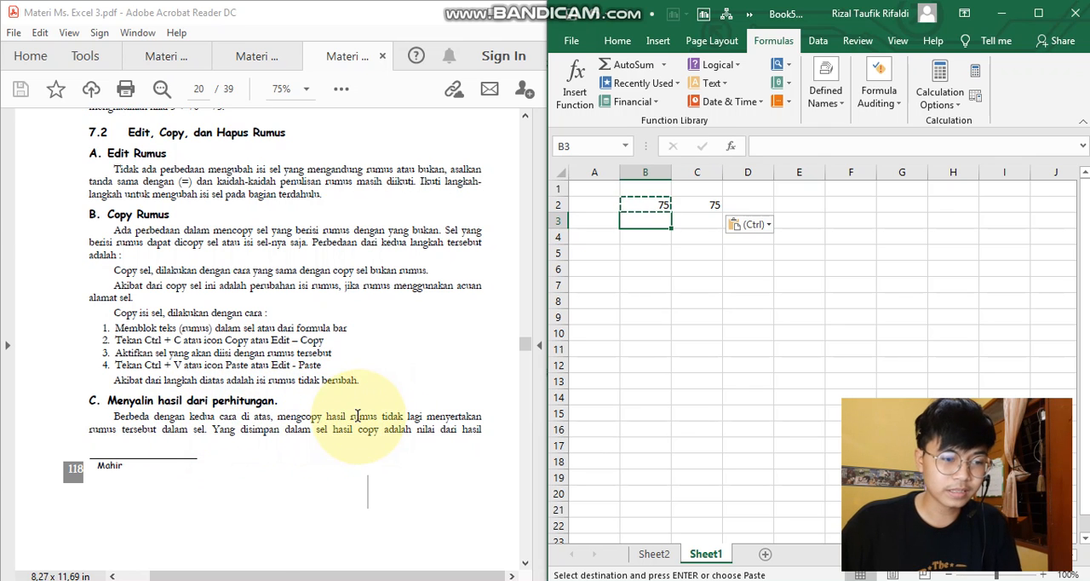
- Paste only the calculated value of cell B2 into cell B3 and compare it with B2's formula
{"action": "scroll", "coordinate": [356, 413], "scroll_direction": "down", "scroll_amount": 5}
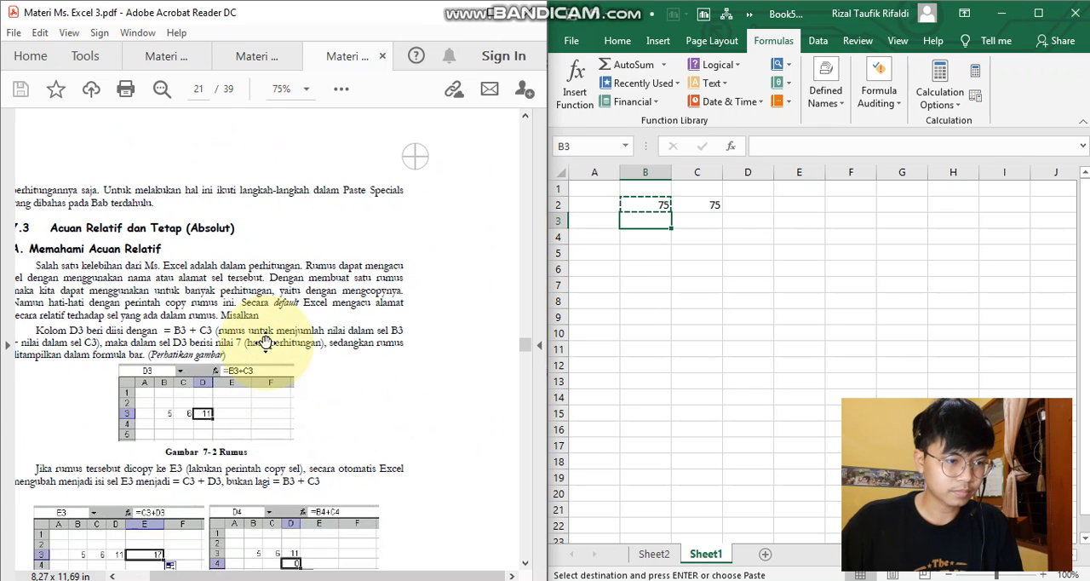
{"action": "scroll", "coordinate": [259, 342], "scroll_direction": "left", "scroll_amount": 2}
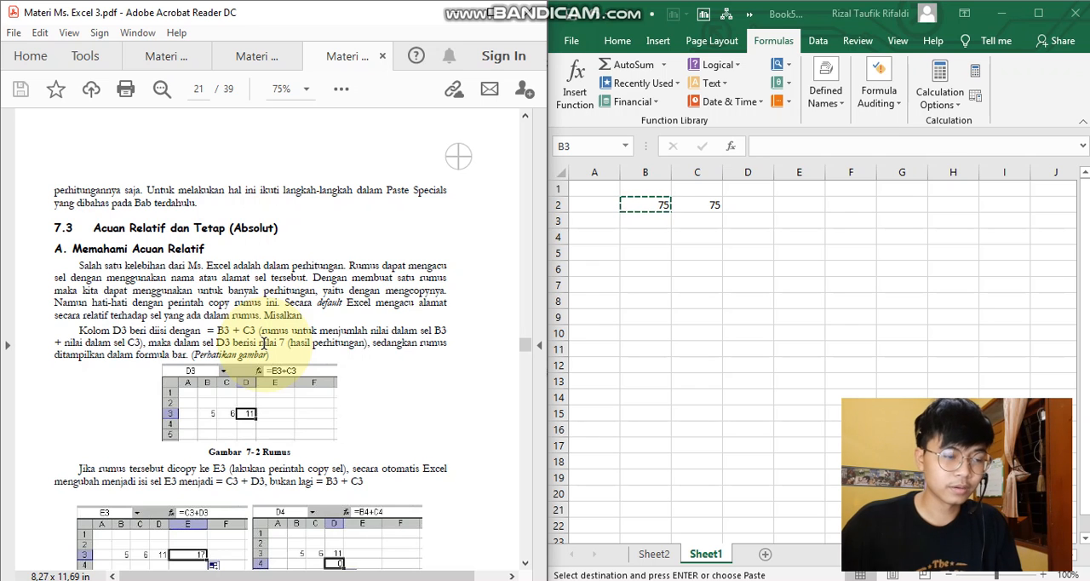
{"action": "left_click", "coordinate": [656, 205]}
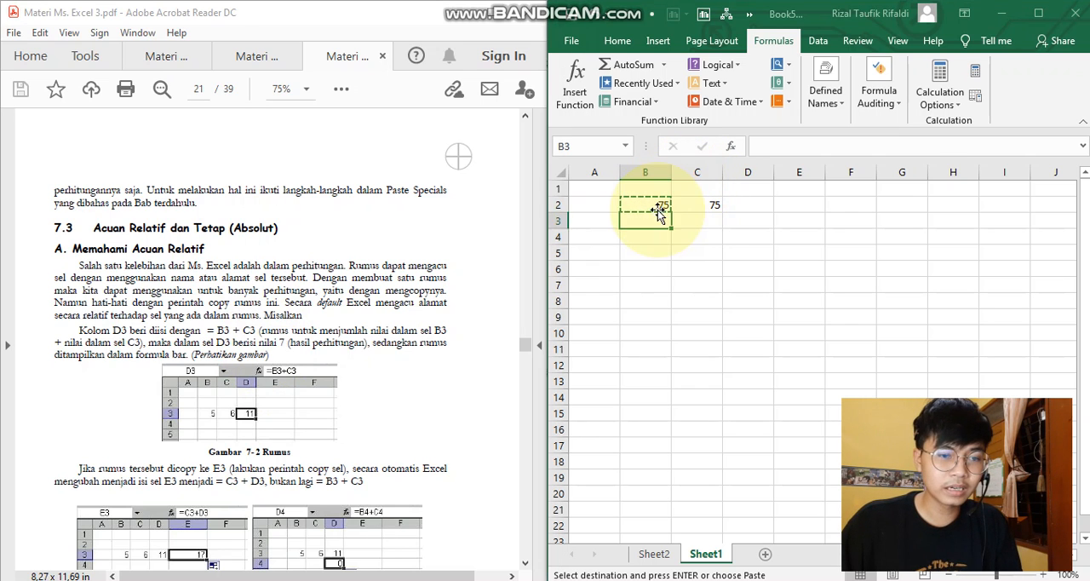
{"action": "key", "text": "ctrl+v"}
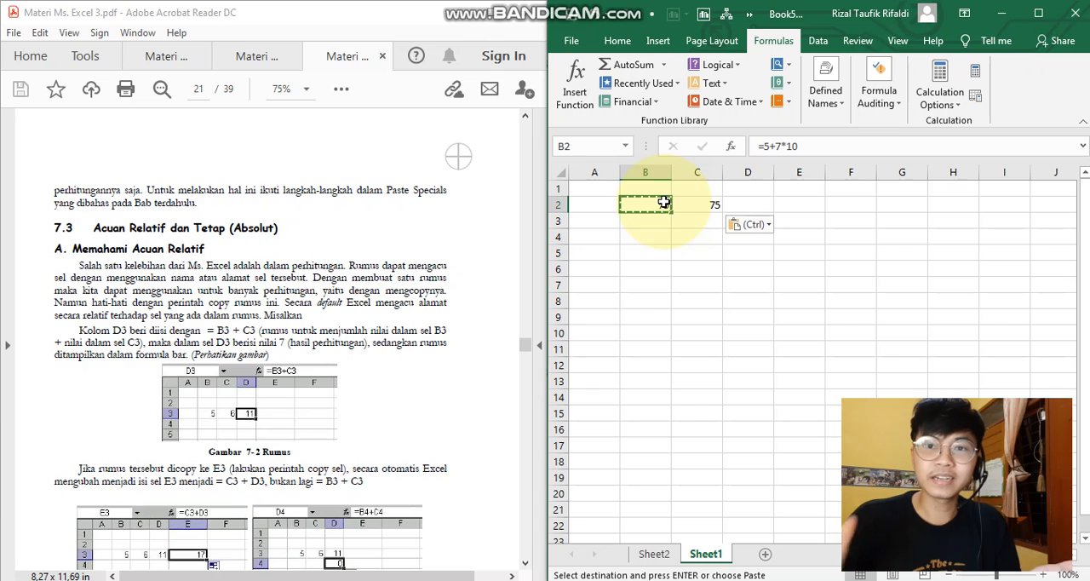
{"action": "right_click", "coordinate": [657, 220]}
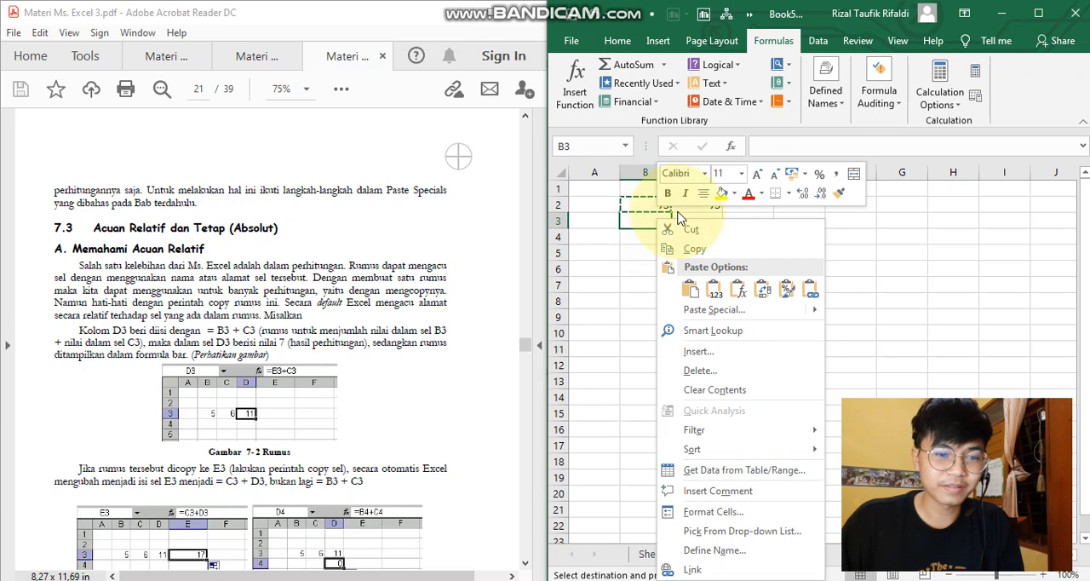
{"action": "left_click", "coordinate": [717, 293]}
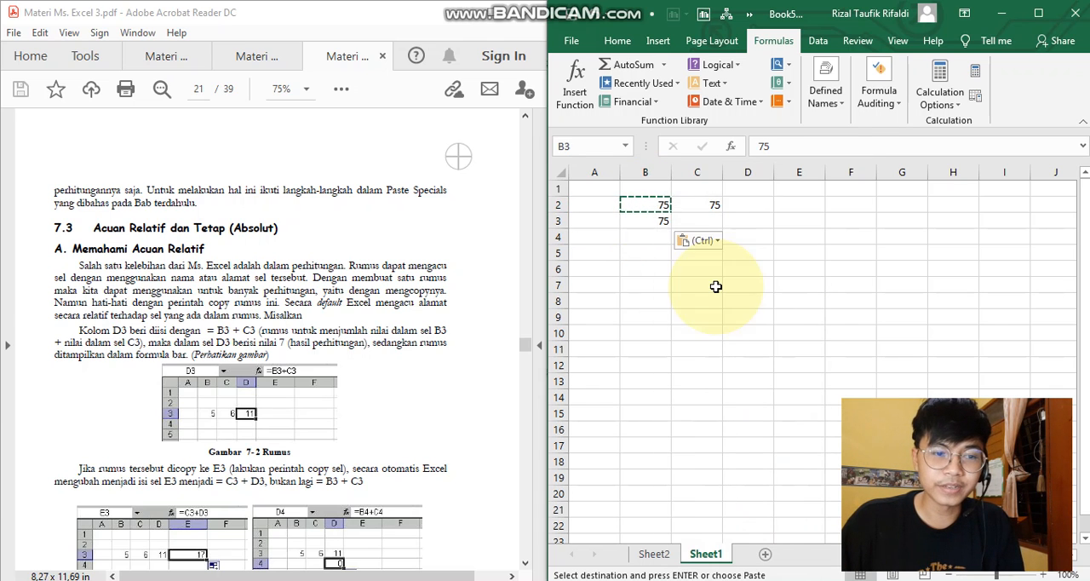
{"action": "left_click", "coordinate": [651, 205]}
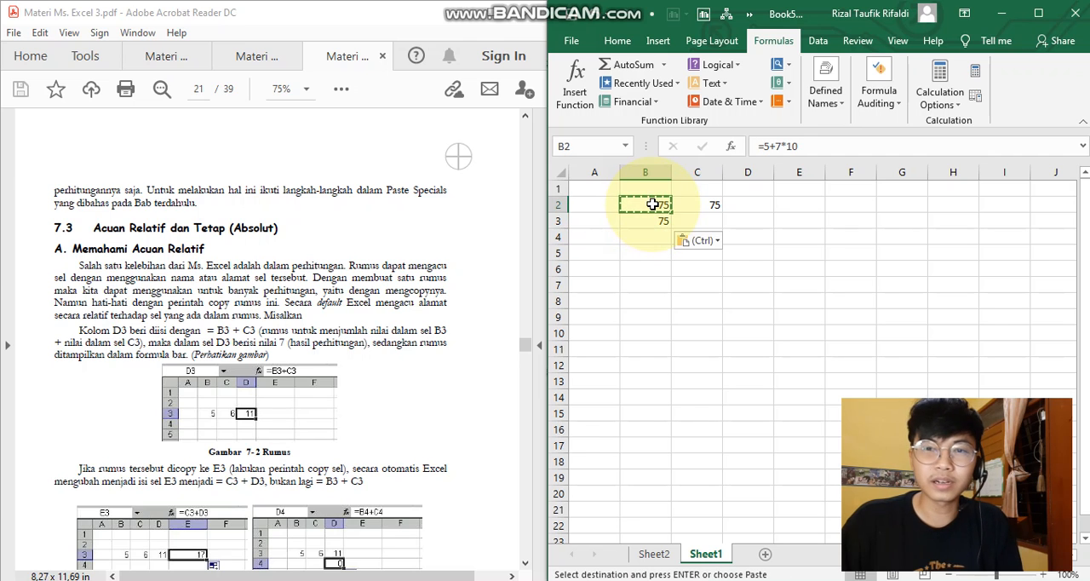
- Clear cells B2:C3, and enter 5 in cell B2 and 6 in cell C2
{"action": "scroll", "coordinate": [266, 198], "scroll_direction": "down", "scroll_amount": 3}
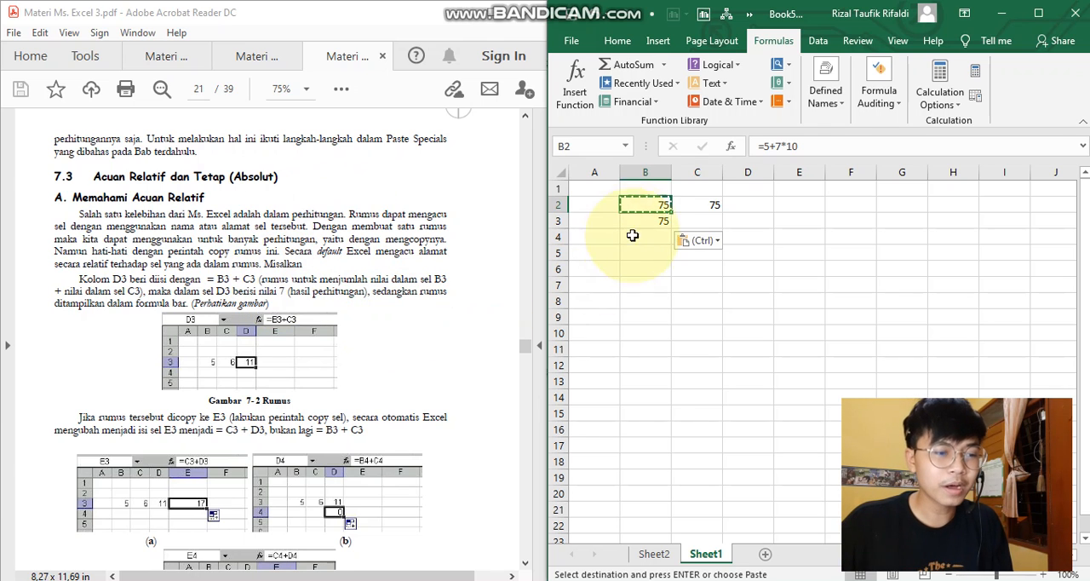
{"action": "left_click_drag", "start_coordinate": [644, 205], "coordinate": [686, 215]}
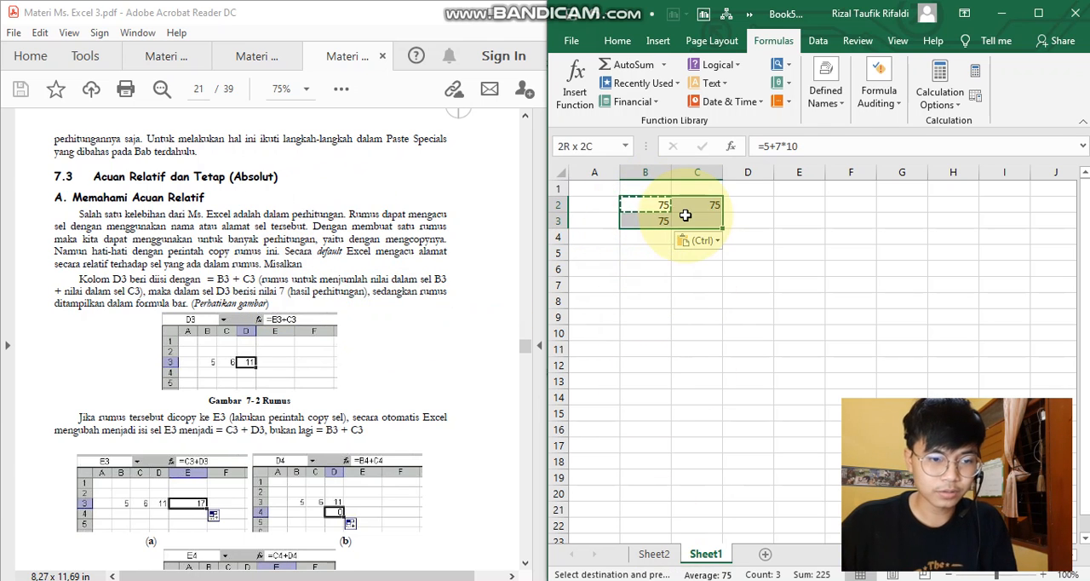
{"action": "key", "text": "Delete"}
{"action": "left_click", "coordinate": [655, 204]}
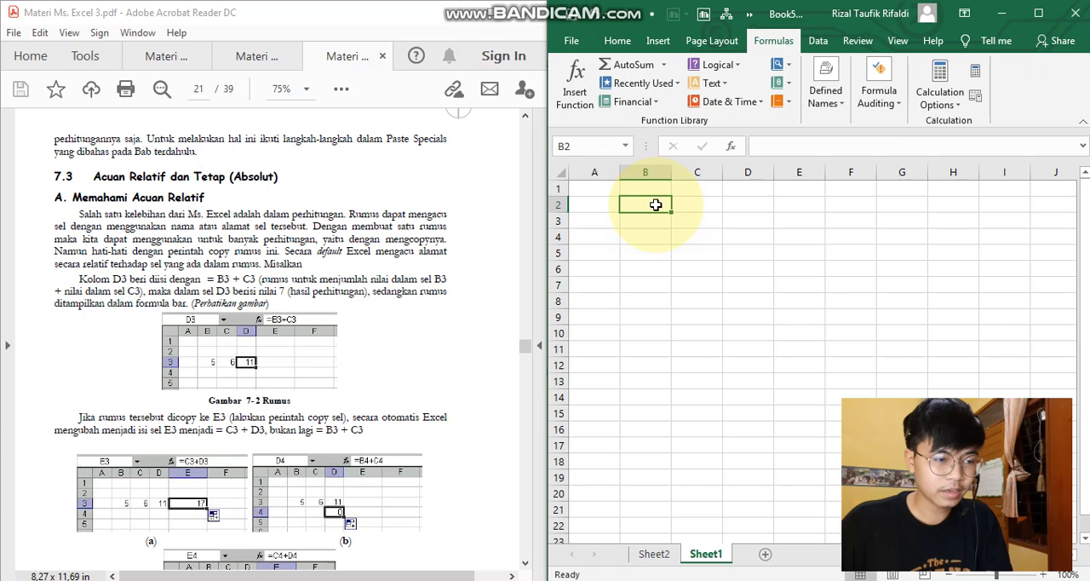
{"action": "type", "text": "5"}
{"action": "key", "text": "Tab"}
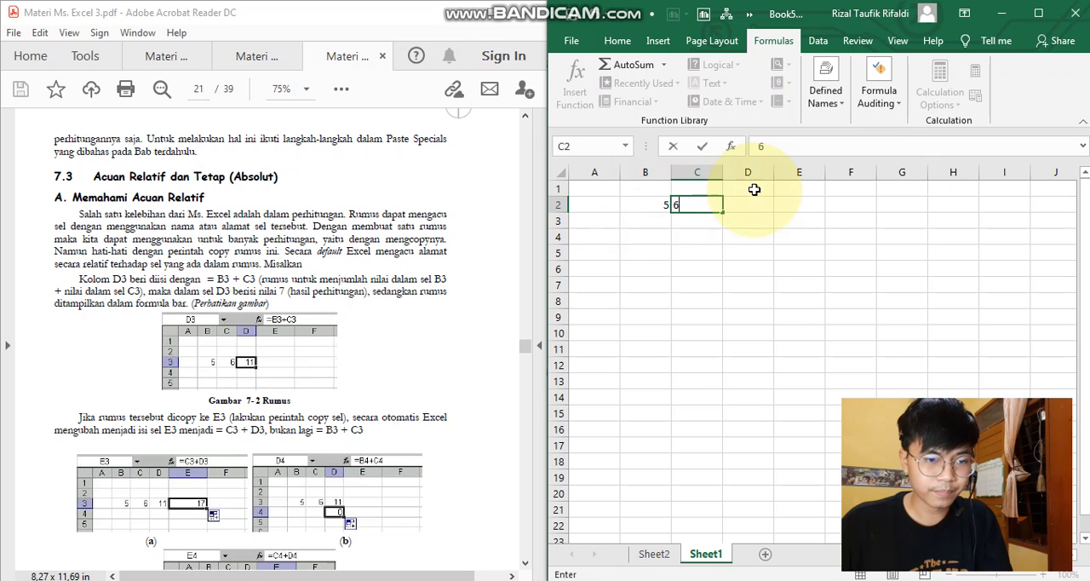
{"action": "type", "text": "6"}
{"action": "key", "text": "Tab"}
- Enter the formula =B2+C2 in cell D2
{"action": "type", "text": "="}
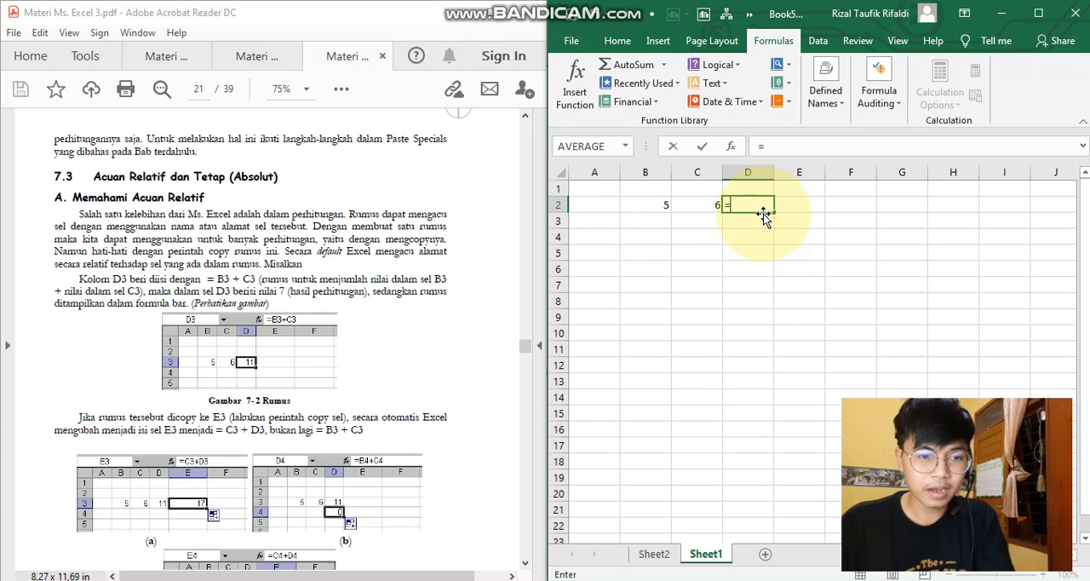
{"action": "left_click", "coordinate": [661, 202]}
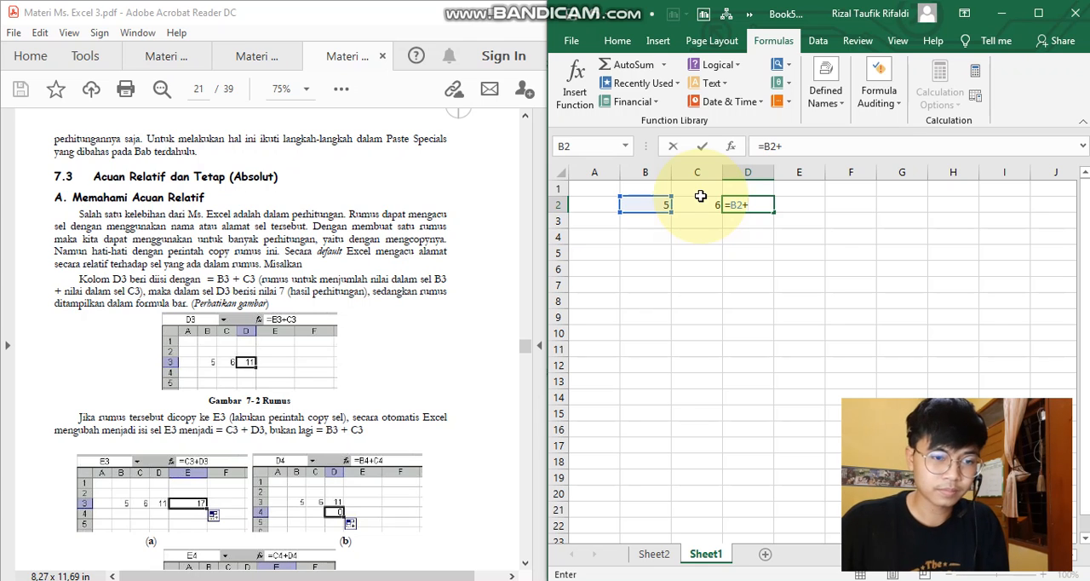
{"action": "type", "text": "+"}
{"action": "left_click", "coordinate": [705, 203]}
{"action": "key", "text": "Return"}
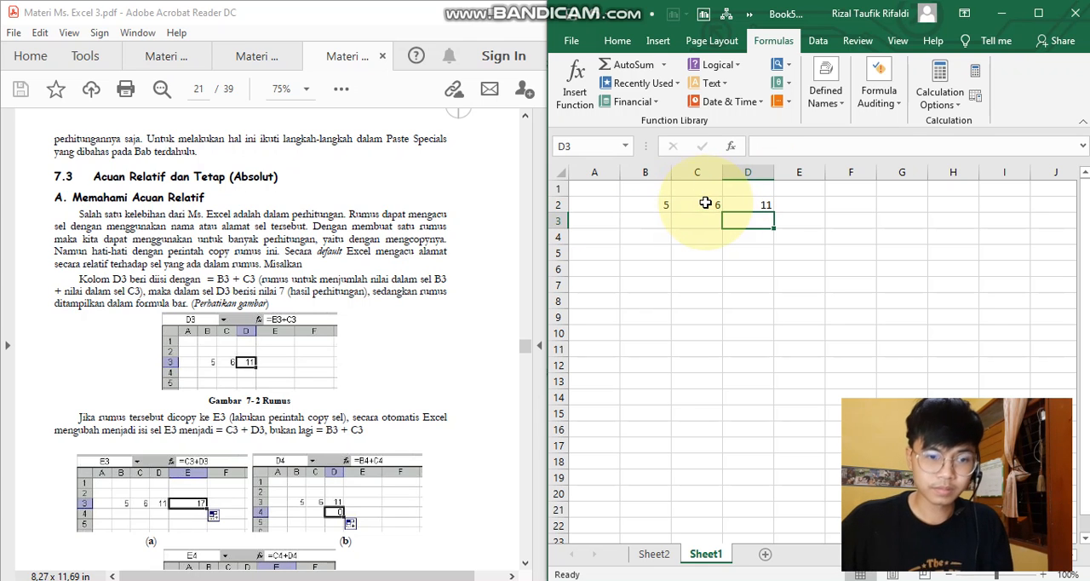
- Copy the formula cell D2 and paste it into cell E2
{"action": "left_click", "coordinate": [753, 204]}
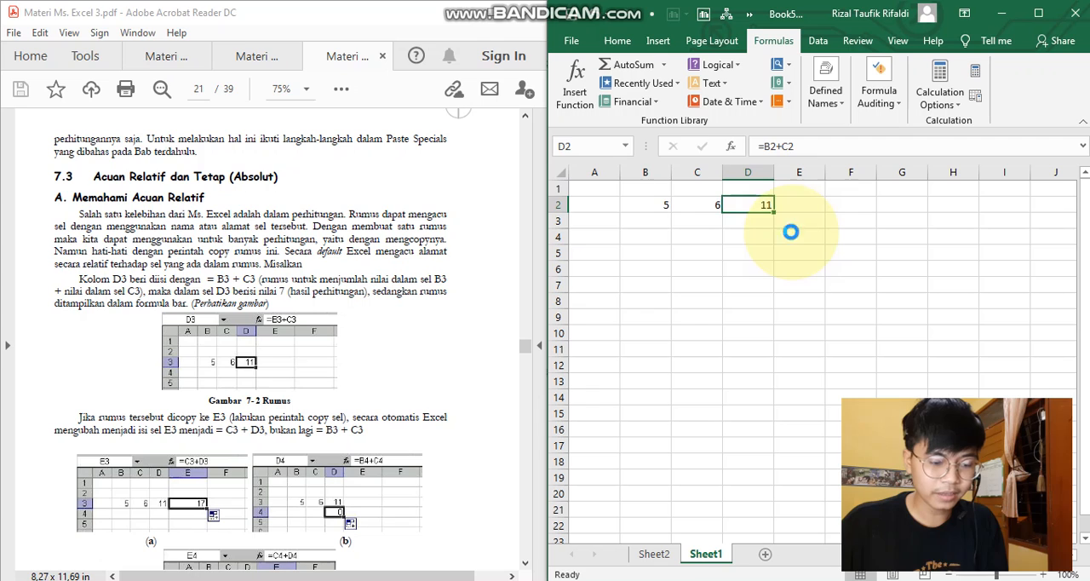
{"action": "key", "text": "ctrl+c"}
{"action": "left_click", "coordinate": [797, 206]}
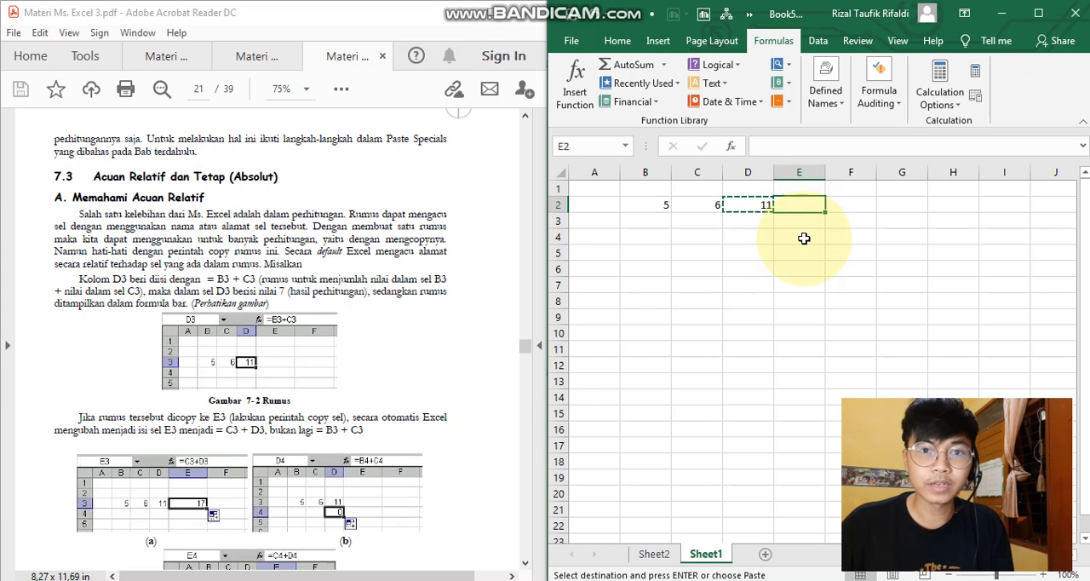
{"action": "key", "text": "ctrl+v"}
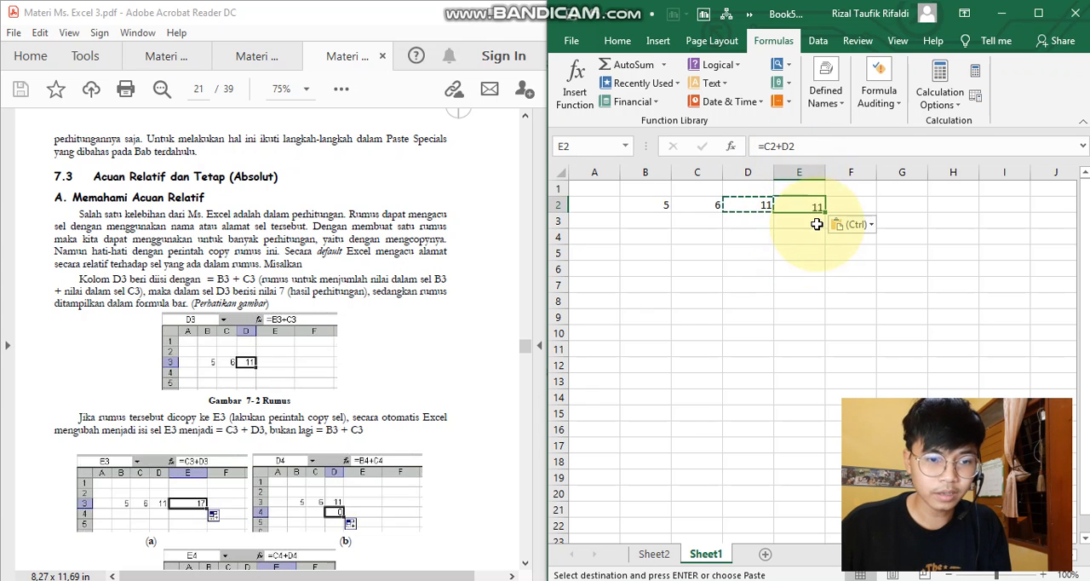
- Compare the references in the formulas of cells D2 and E2 with the cells they point to
{"action": "left_click", "coordinate": [706, 205]}
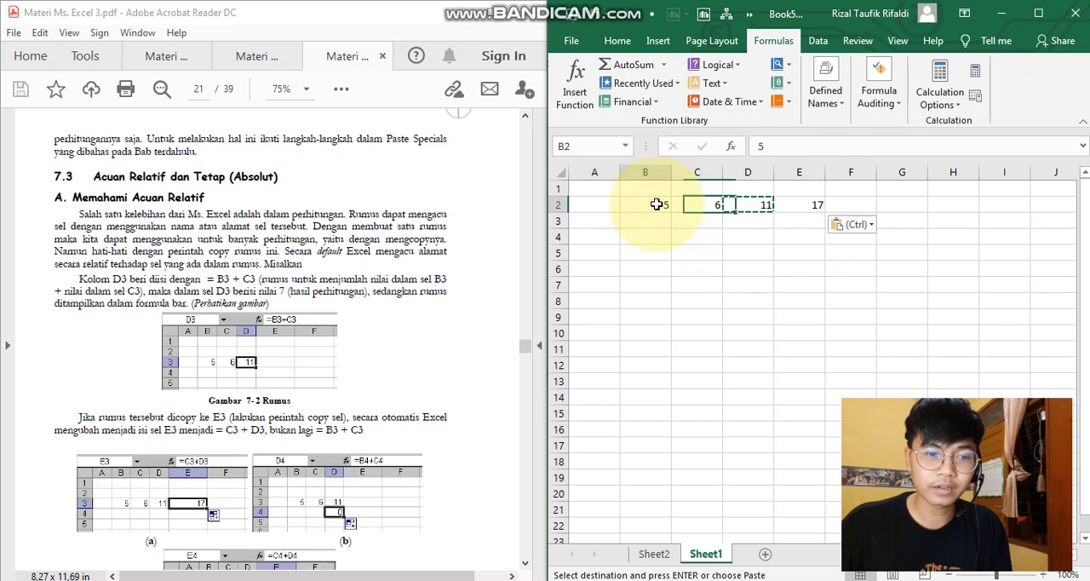
{"action": "left_click", "coordinate": [799, 208]}
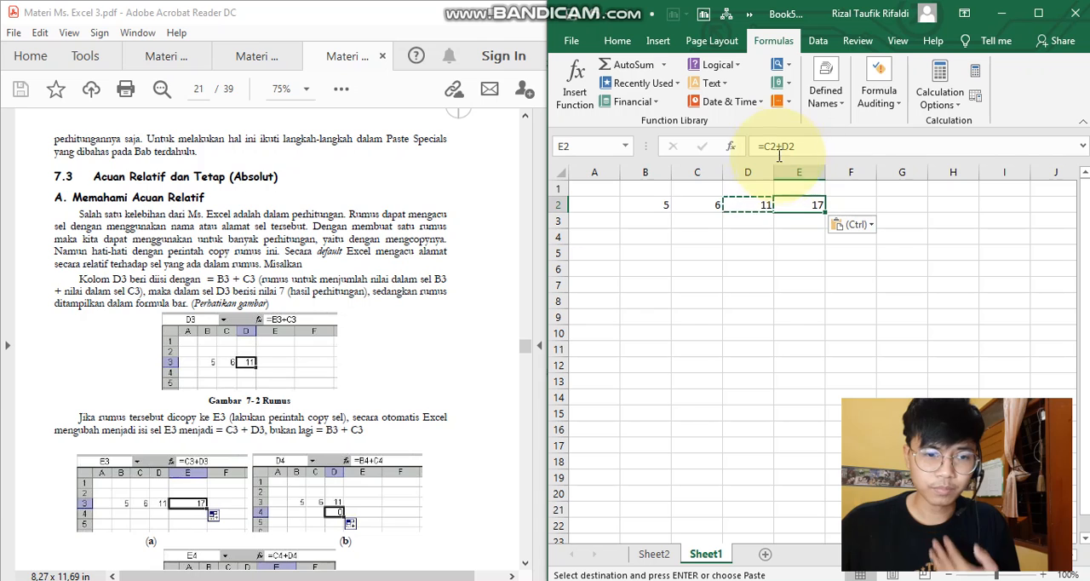
{"action": "left_click", "coordinate": [695, 205]}
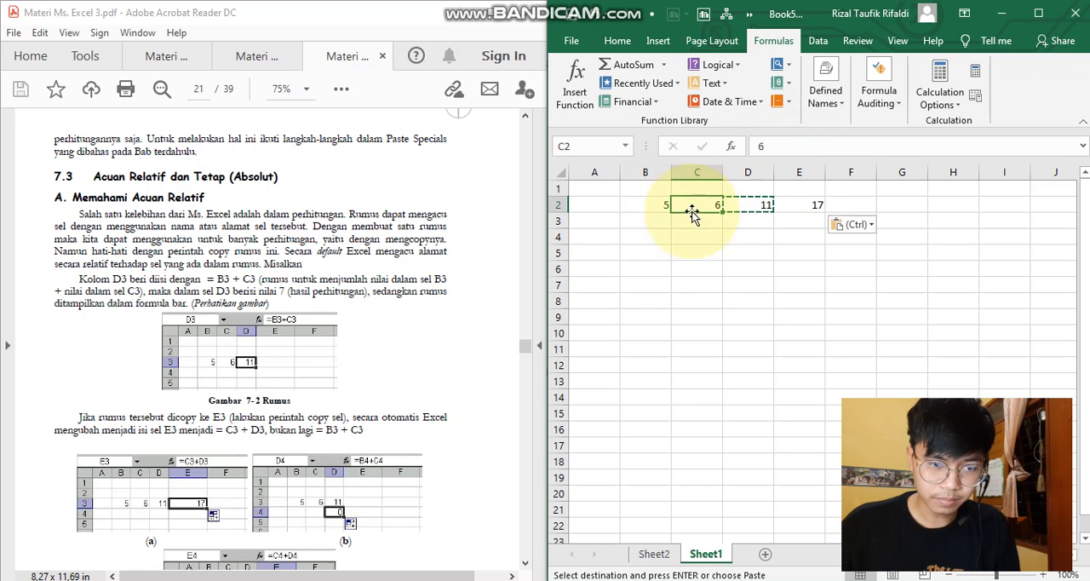
{"action": "left_click", "coordinate": [811, 203]}
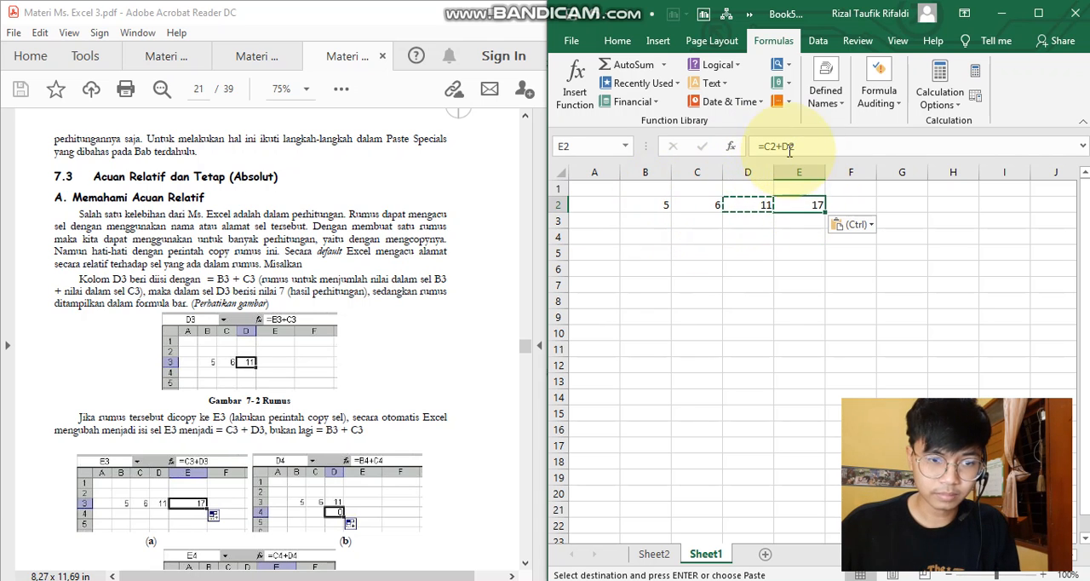
{"action": "left_click", "coordinate": [741, 206]}
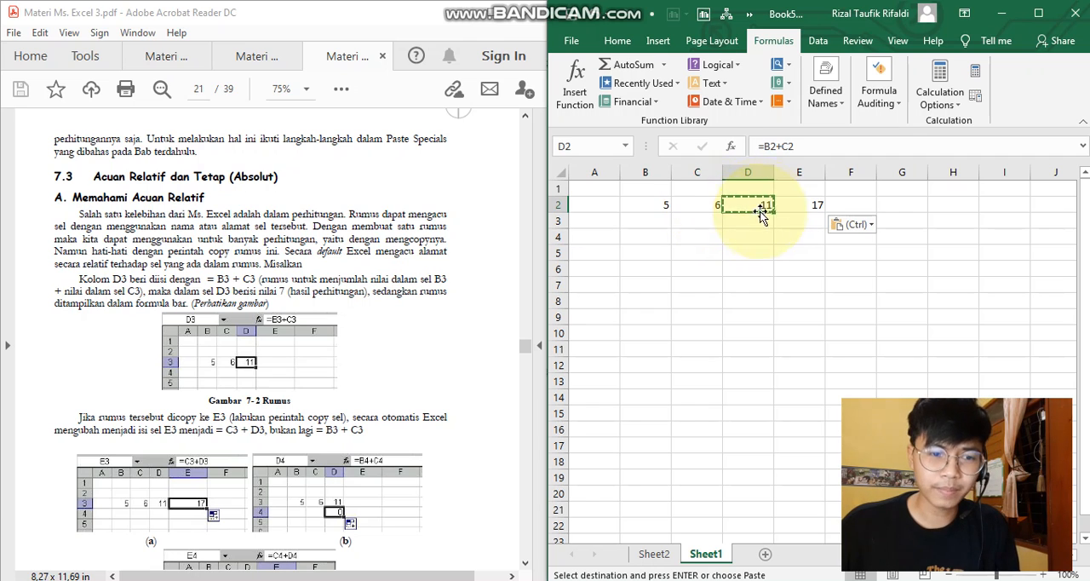
{"action": "left_click", "coordinate": [793, 204]}
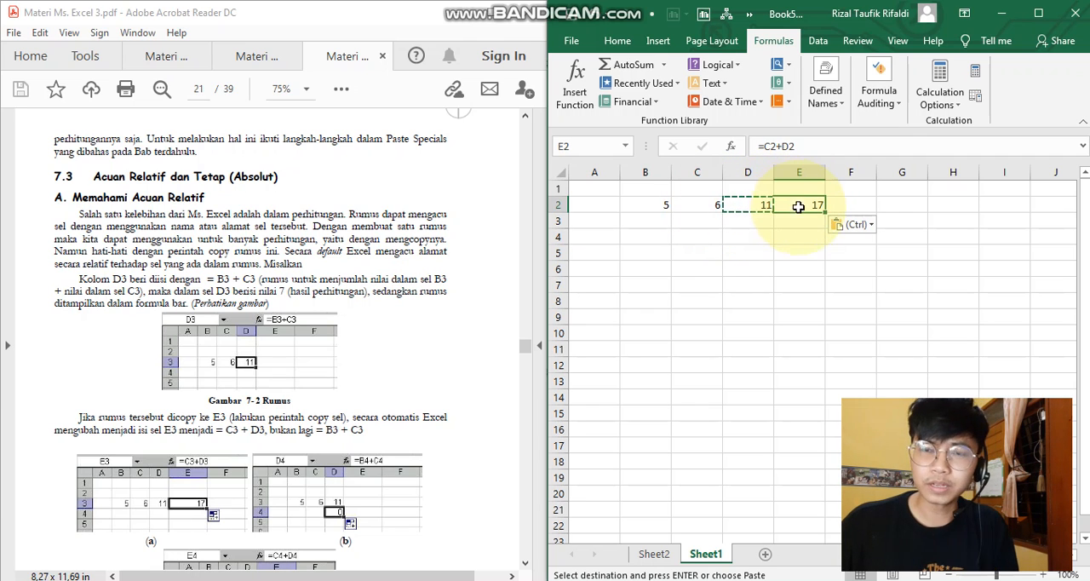
- Paste the copied D2 formula into cell F2 as well and check the source formula in D2
{"action": "left_click", "coordinate": [848, 203]}
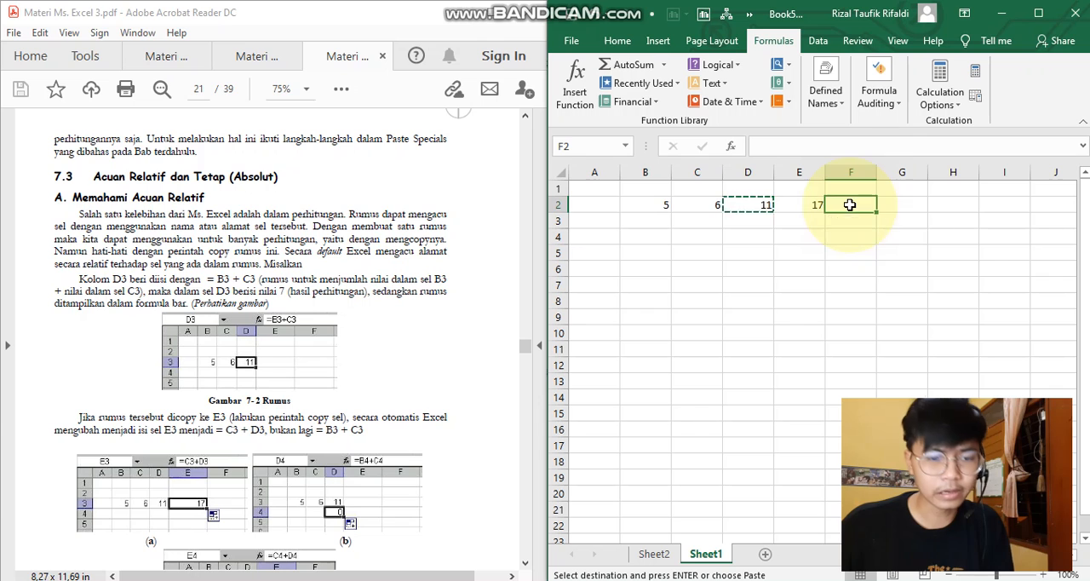
{"action": "key", "text": "ctrl+v"}
{"action": "left_click", "coordinate": [739, 203]}
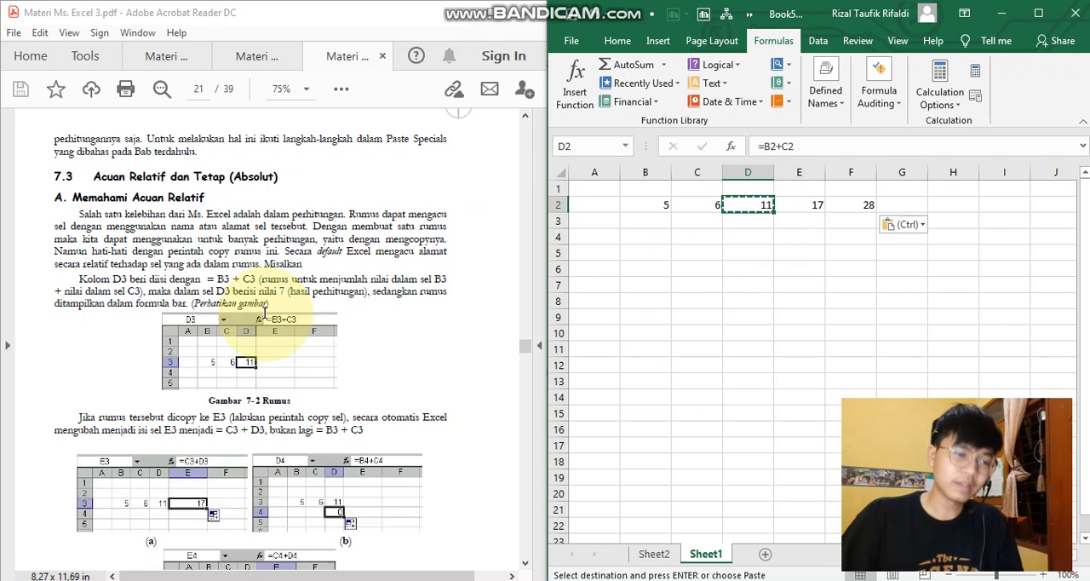
- Read the PDF's section on fixing cell references with the $ sign and its income percentage example
{"action": "scroll", "coordinate": [265, 313], "scroll_direction": "down", "scroll_amount": 15}
{"action": "scroll", "coordinate": [265, 338], "scroll_direction": "down", "scroll_amount": 5}
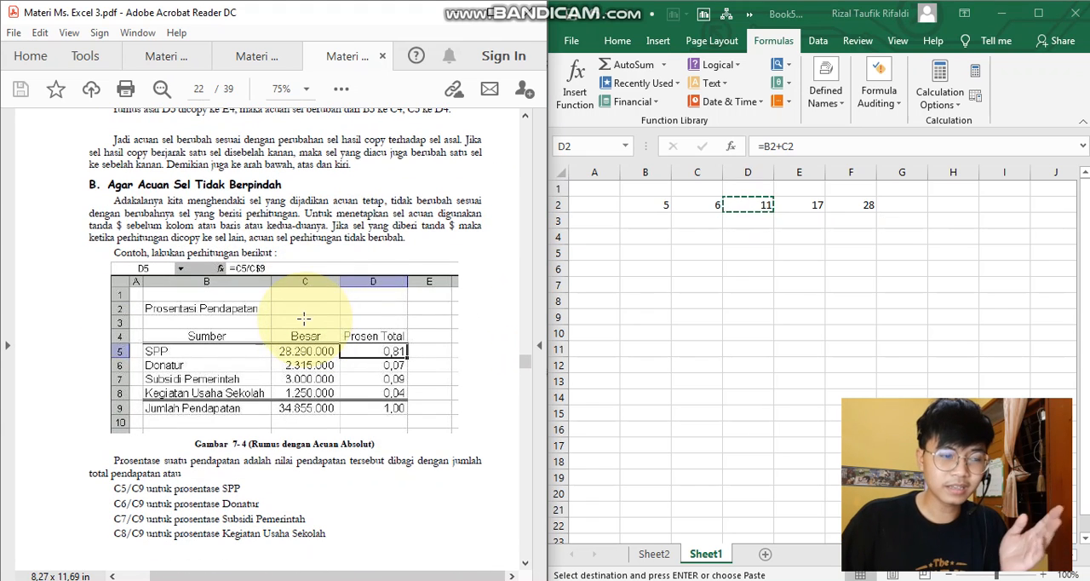
{"action": "left_click", "coordinate": [449, 224]}
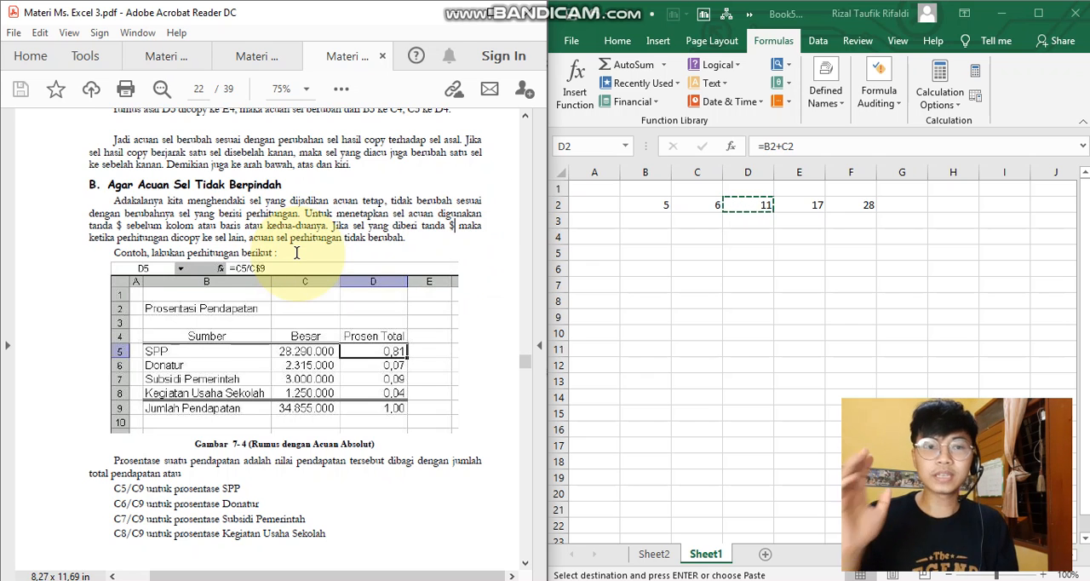
{"action": "scroll", "coordinate": [304, 288], "scroll_direction": "down", "scroll_amount": 2}
{"action": "scroll", "coordinate": [311, 289], "scroll_direction": "up", "scroll_amount": 1}
- Switch to Sheet2 and clear cells C9:D10 in and below the jumlah pendapatan row
{"action": "left_click", "coordinate": [660, 564]}
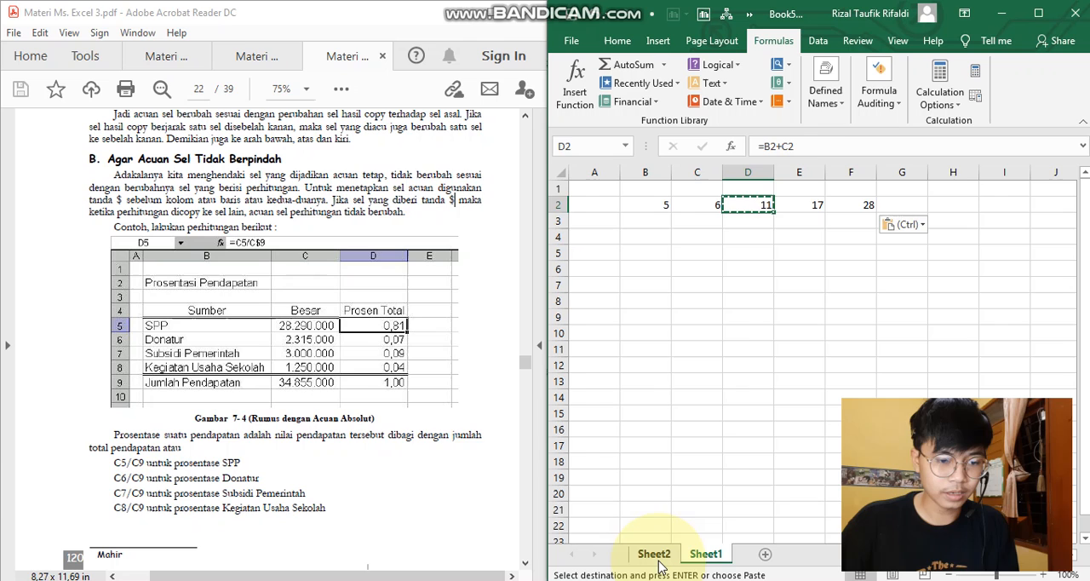
{"action": "left_click", "coordinate": [660, 555]}
{"action": "left_click", "coordinate": [688, 287]}
{"action": "left_click", "coordinate": [760, 255]}
{"action": "left_click", "coordinate": [772, 336]}
{"action": "left_click_drag", "start_coordinate": [838, 321], "coordinate": [789, 335]}
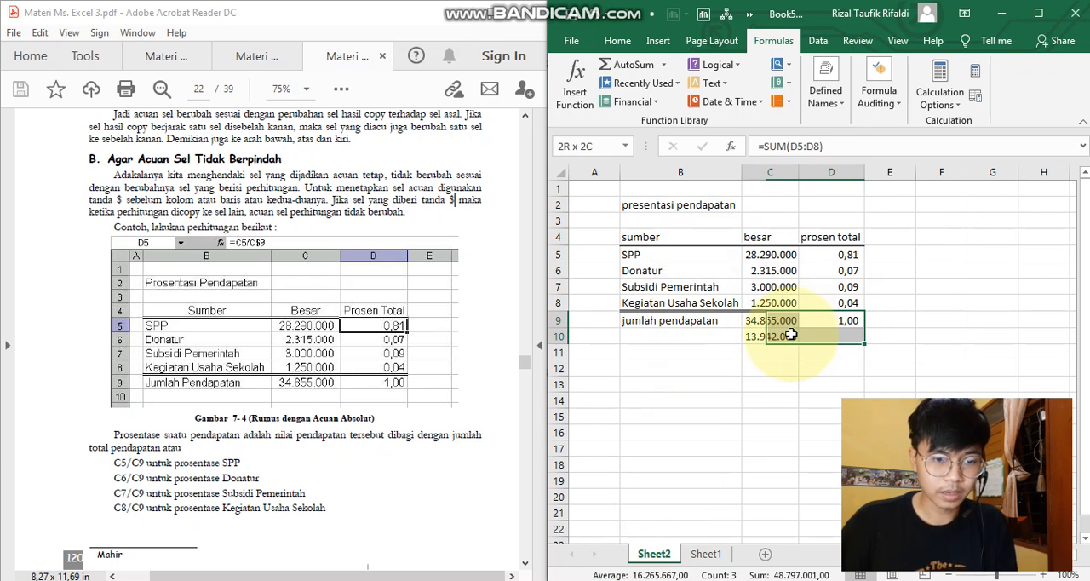
{"action": "key", "text": "Delete"}
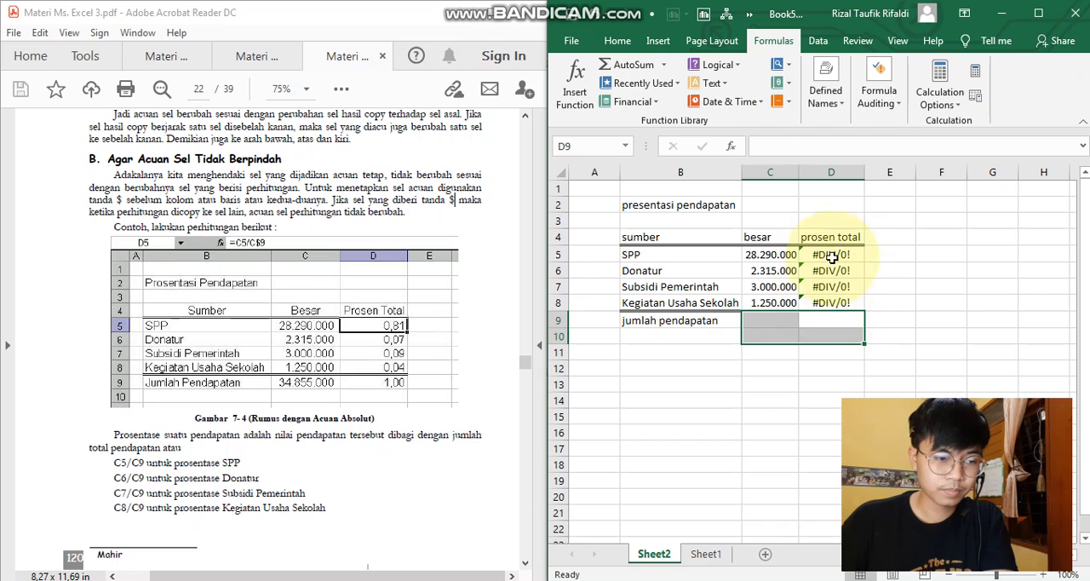
- Inspect the besar values and the prosen total formulas in the income table, including cell D5
{"action": "left_click", "coordinate": [830, 255]}
{"action": "left_click", "coordinate": [834, 301]}
{"action": "left_click", "coordinate": [837, 324]}
{"action": "left_click", "coordinate": [773, 270]}
{"action": "left_click", "coordinate": [770, 258]}
{"action": "left_click", "coordinate": [821, 255]}
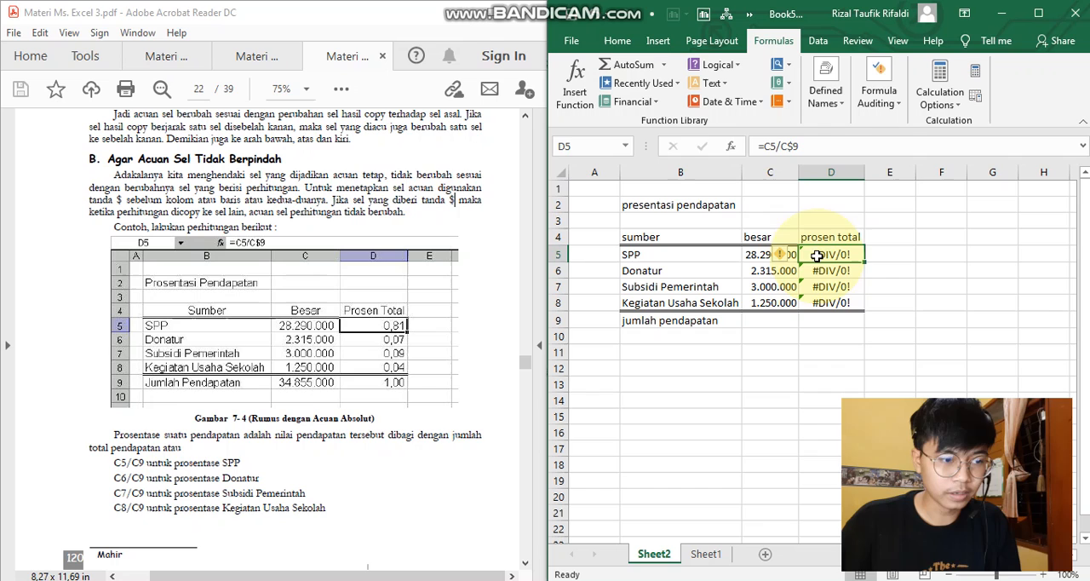
- Total the besar values C5:C8 with a SUM formula in C9 of the jumlah pendapatan row
{"action": "left_click", "coordinate": [764, 322]}
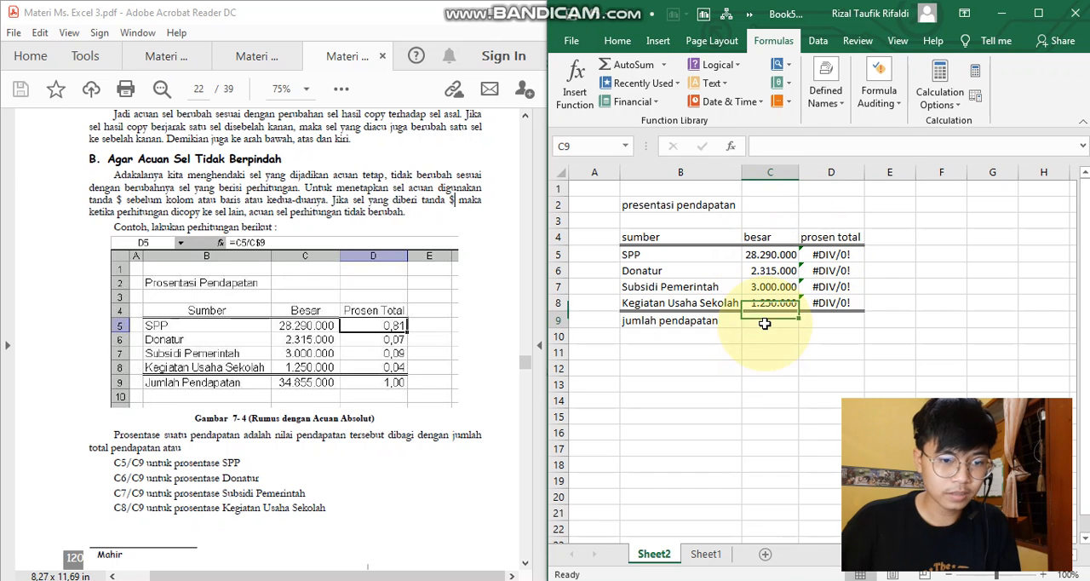
{"action": "type", "text": "="}
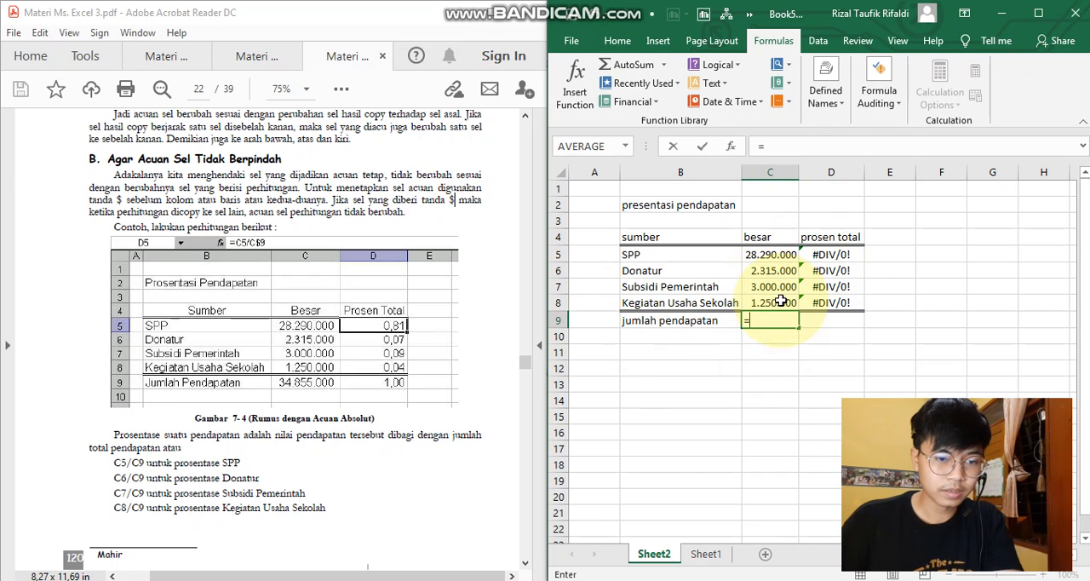
{"action": "type", "text": "sum"}
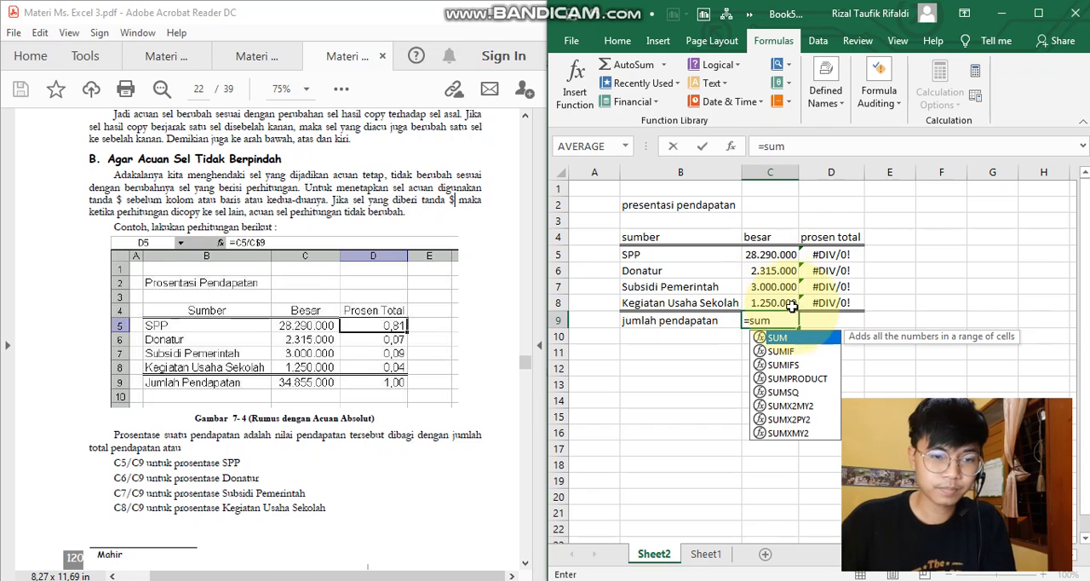
{"action": "key", "text": "Tab"}
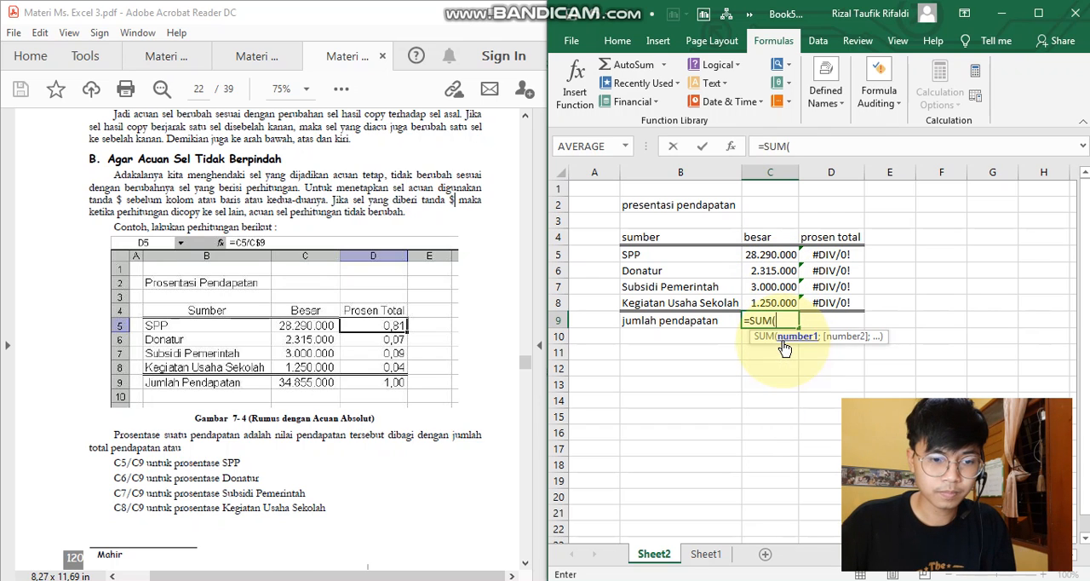
{"action": "left_click", "coordinate": [771, 253]}
{"action": "left_click_drag", "start_coordinate": [781, 302], "coordinate": [781, 304]}
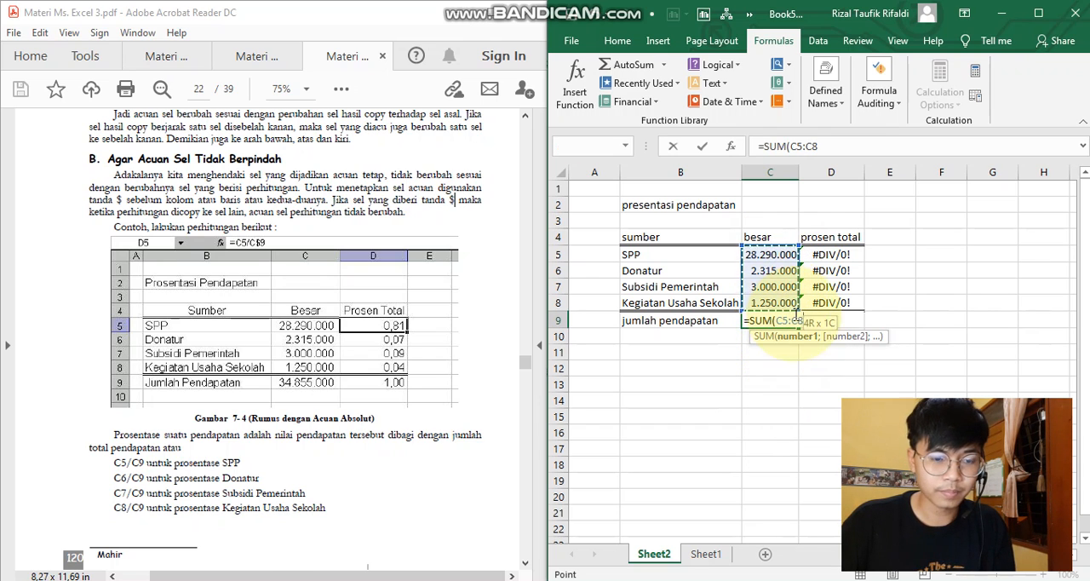
{"action": "key", "text": "Return"}
{"action": "left_click", "coordinate": [837, 319]}
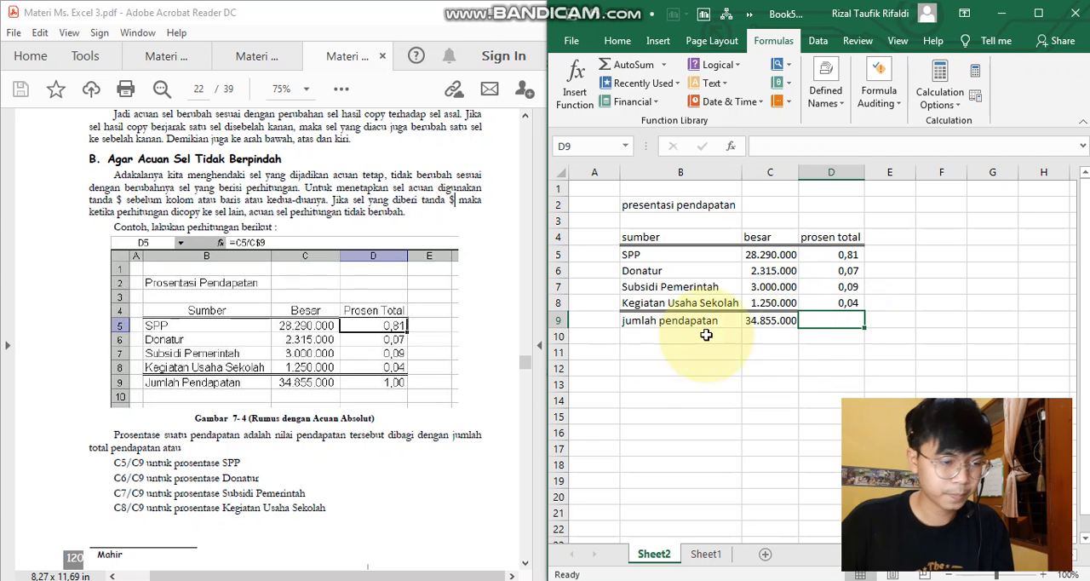
- Re-enter the SPP prosen total formula in D5 as =C5/C$9, fixing the row reference to the total
{"action": "left_click", "coordinate": [819, 266]}
{"action": "left_click", "coordinate": [828, 257]}
{"action": "left_click_drag", "start_coordinate": [802, 147], "coordinate": [732, 149]}
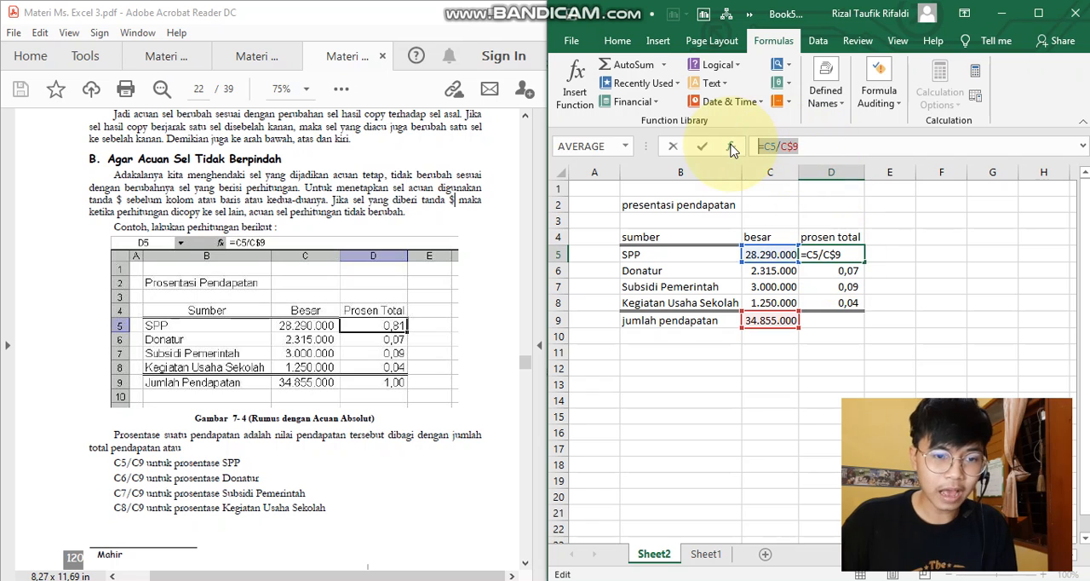
{"action": "type", "text": "="}
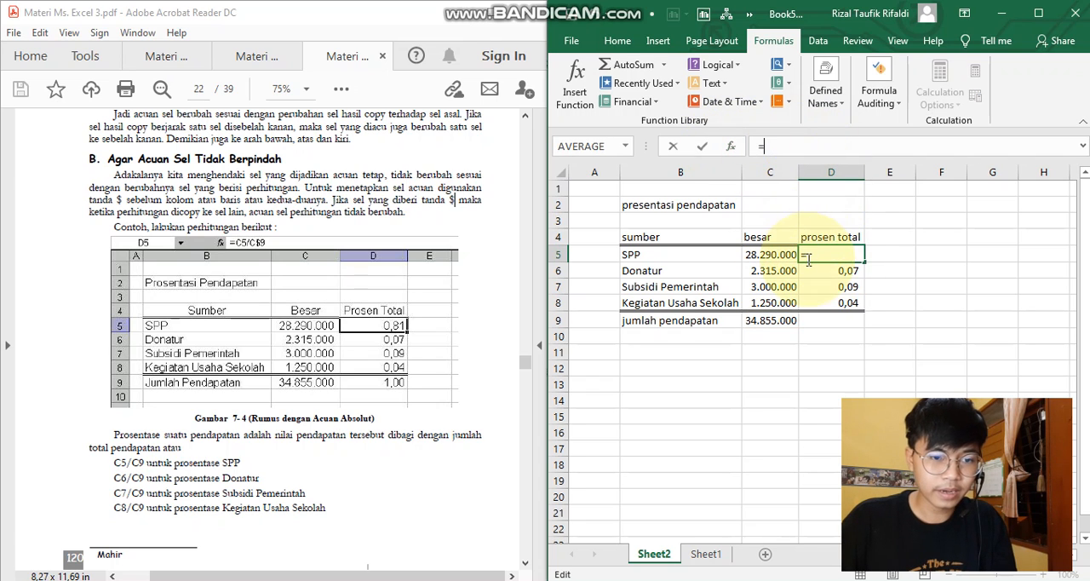
{"action": "left_click", "coordinate": [777, 259]}
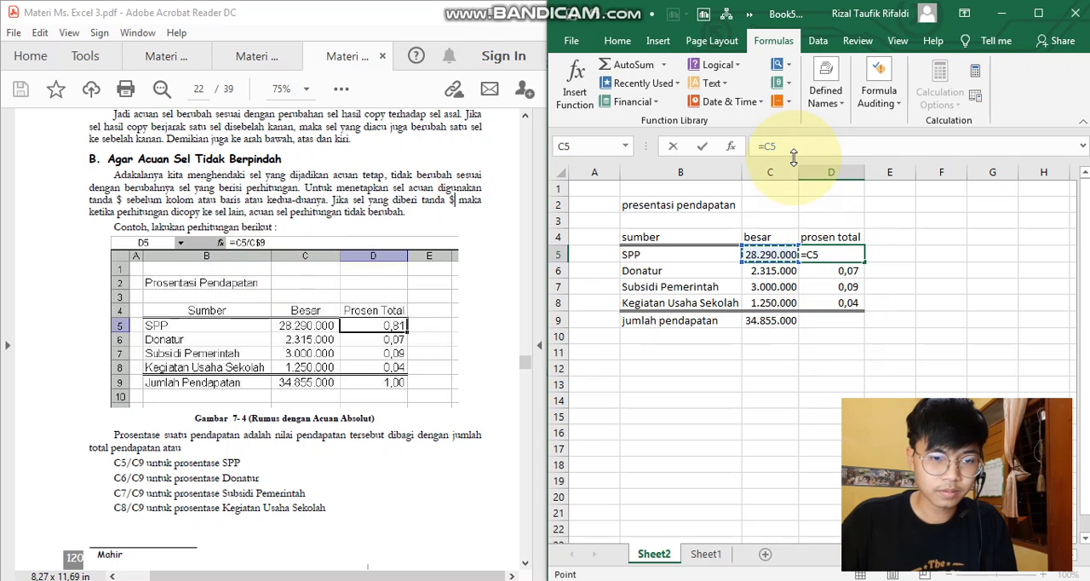
{"action": "type", "text": "/"}
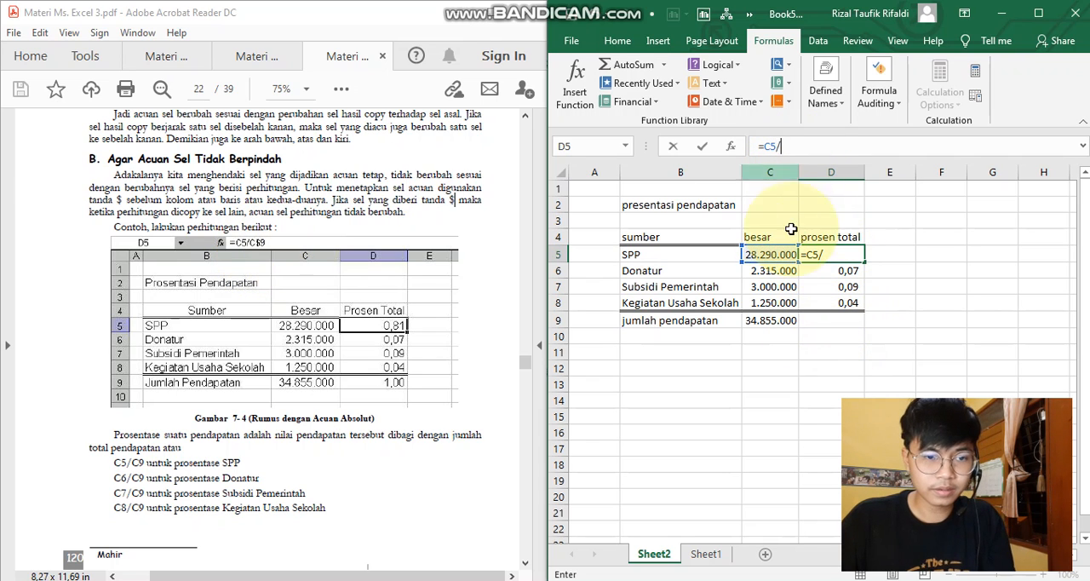
{"action": "left_click", "coordinate": [773, 322]}
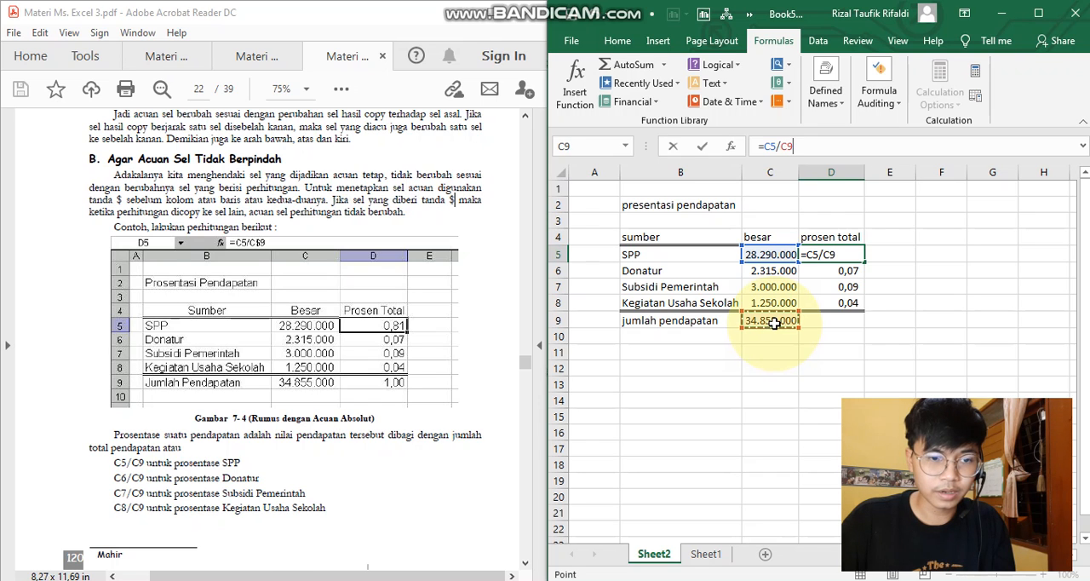
{"action": "left_click", "coordinate": [791, 147]}
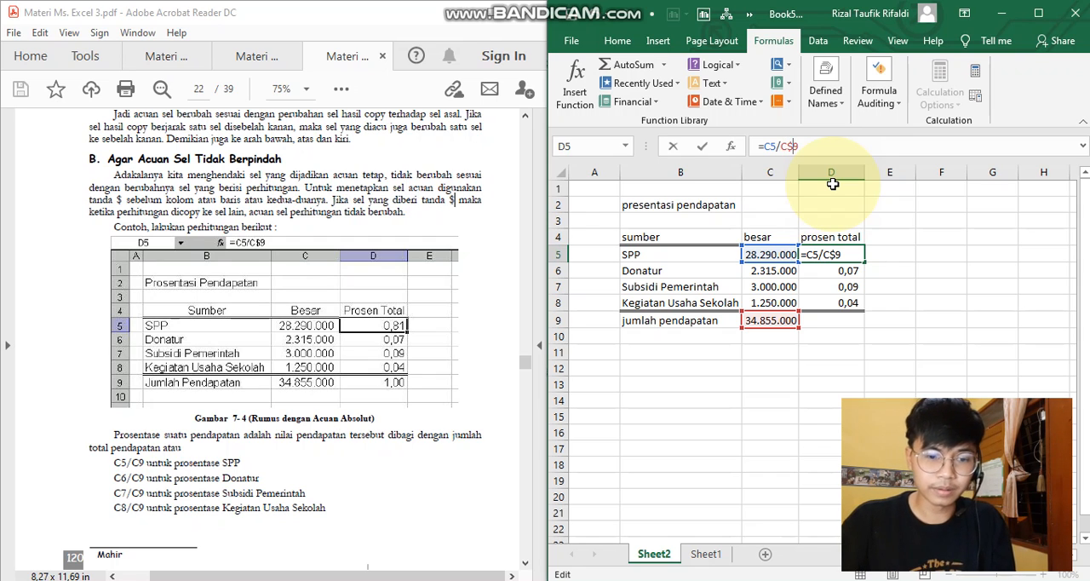
{"action": "key", "text": "Return"}
- Clear the prosen total cells D6:D8 and refill them by copying the D5 formula down through D8
{"action": "left_click", "coordinate": [847, 255]}
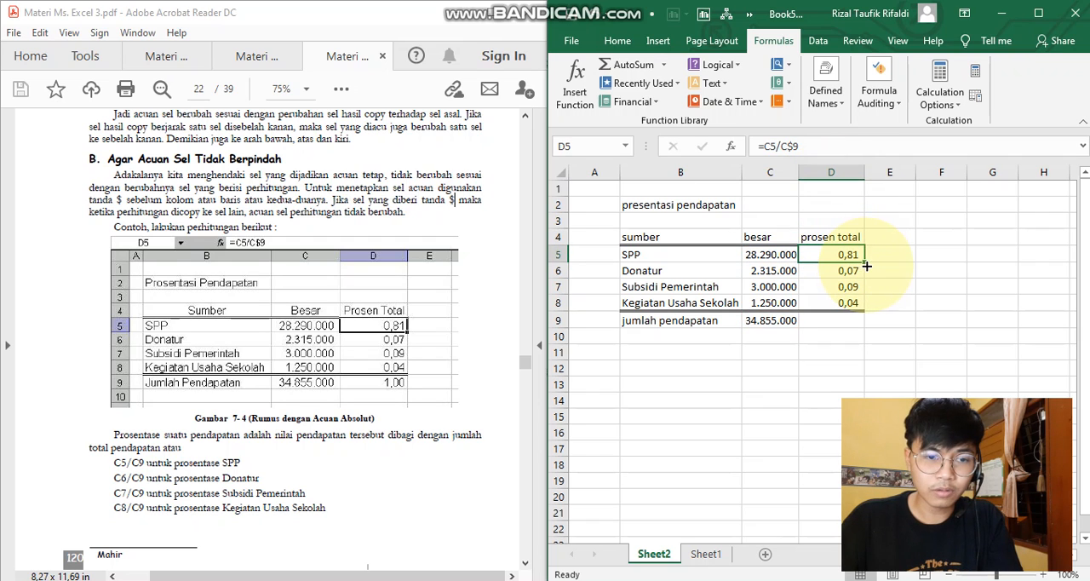
{"action": "left_click_drag", "start_coordinate": [866, 262], "coordinate": [866, 308]}
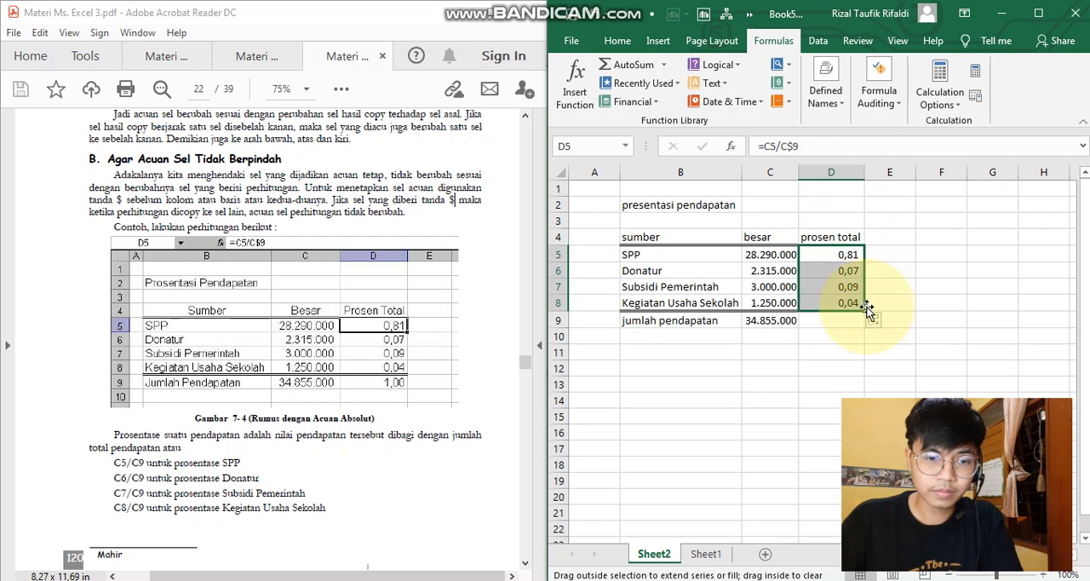
{"action": "left_click", "coordinate": [838, 269]}
{"action": "left_click_drag", "start_coordinate": [838, 270], "coordinate": [840, 306]}
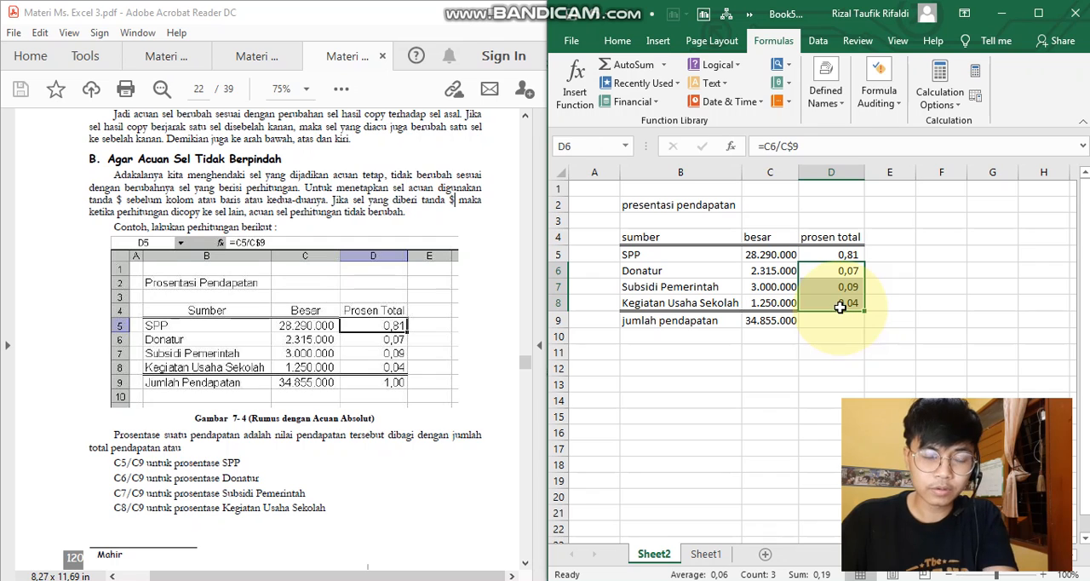
{"action": "key", "text": "Delete"}
{"action": "left_click", "coordinate": [846, 257]}
{"action": "left_click_drag", "start_coordinate": [863, 265], "coordinate": [864, 309]}
- Compare the copied prosen total formulas in D5 through D8, checking the relative and fixed references
{"action": "left_click", "coordinate": [849, 265]}
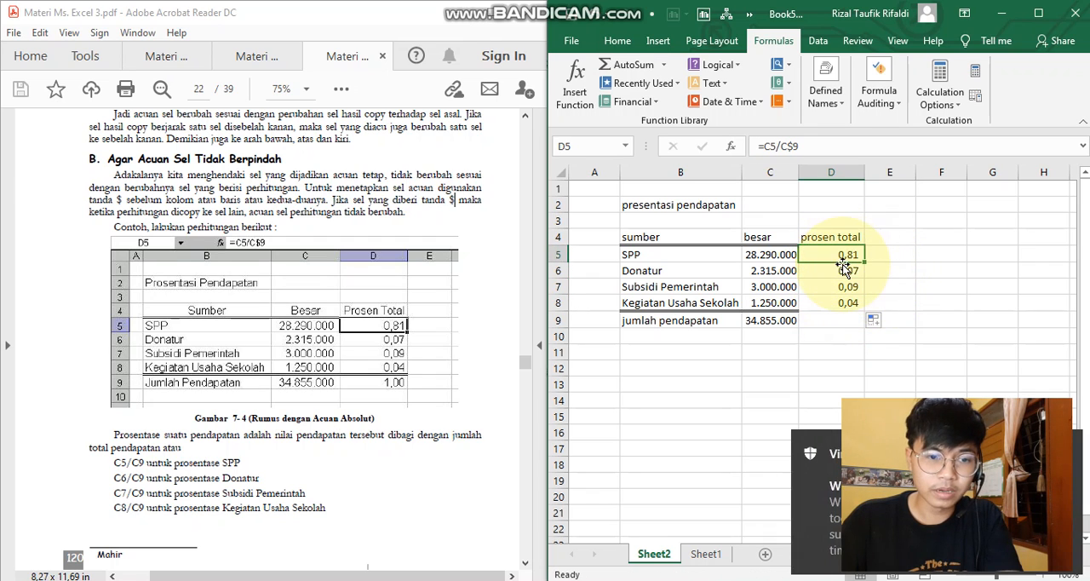
{"action": "left_click", "coordinate": [842, 270]}
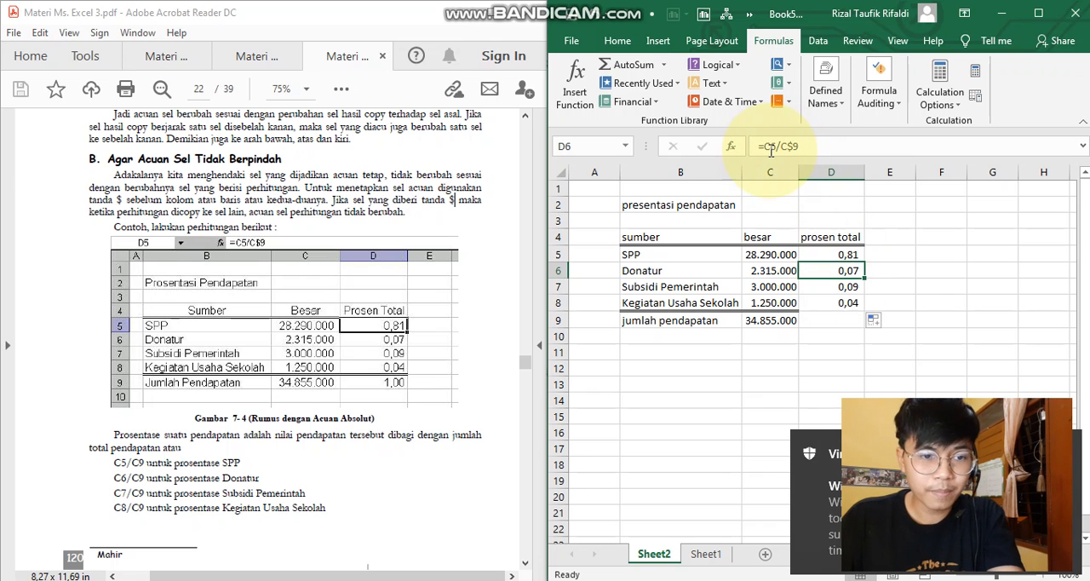
{"action": "left_click", "coordinate": [833, 282]}
{"action": "left_click", "coordinate": [831, 258]}
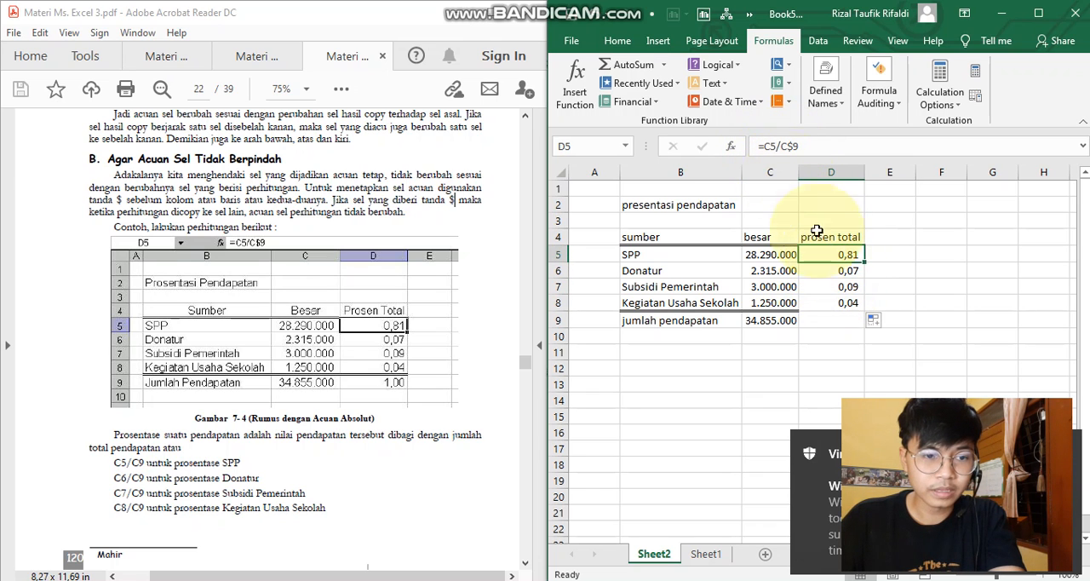
{"action": "left_click", "coordinate": [834, 270]}
{"action": "left_click", "coordinate": [833, 286]}
{"action": "left_click", "coordinate": [833, 302]}
{"action": "left_click", "coordinate": [834, 256]}
{"action": "left_click", "coordinate": [806, 147]}
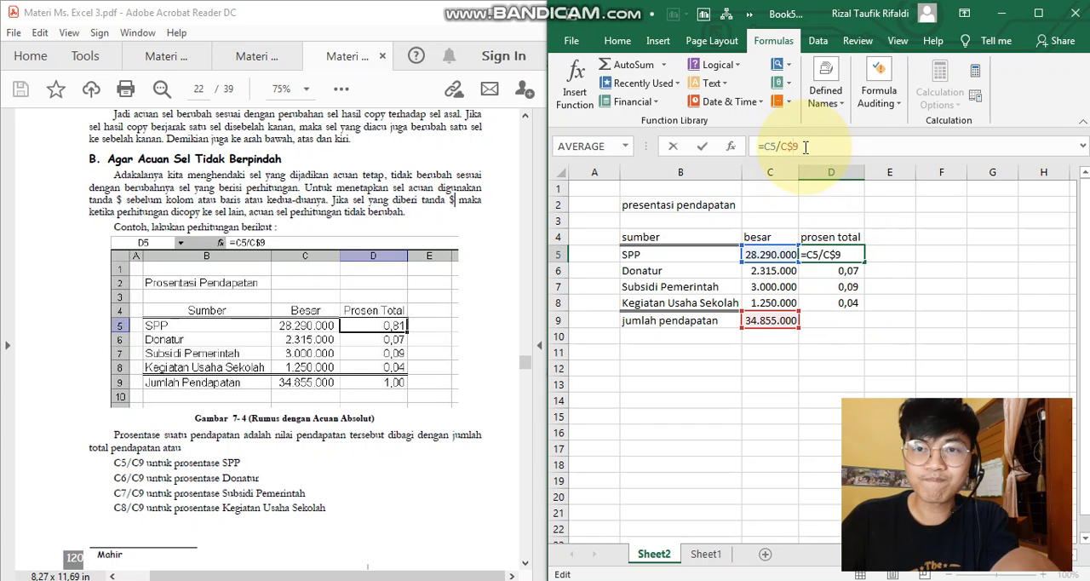
- Read the PDF's explanation of $C9, C$9 and $C$9 references and compare it with the formulas in D5, C9 and D6
{"action": "scroll", "coordinate": [404, 353], "scroll_direction": "down", "scroll_amount": 10}
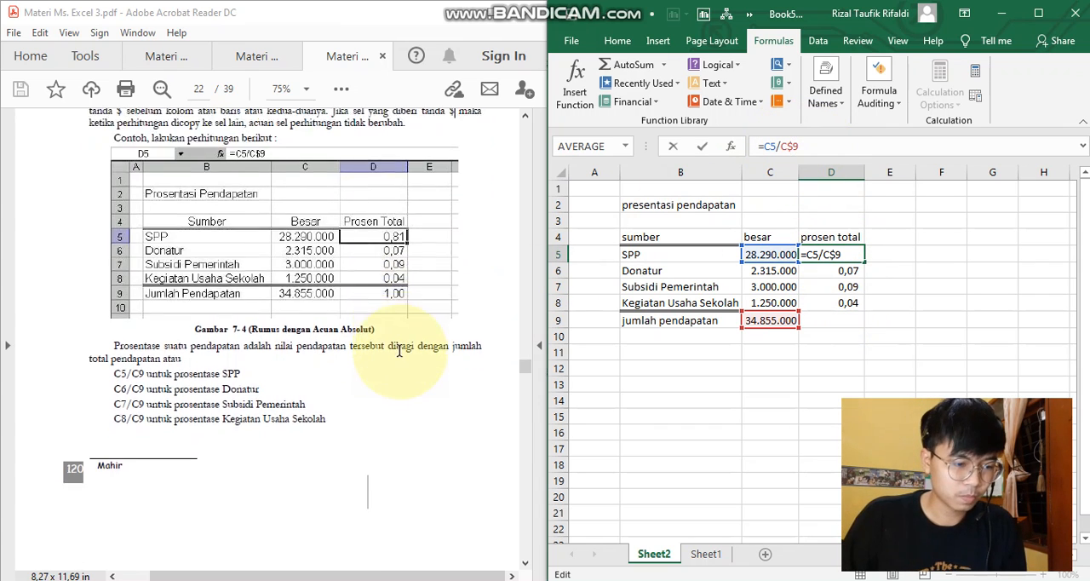
{"action": "scroll", "coordinate": [399, 350], "scroll_direction": "up", "scroll_amount": 5}
{"action": "scroll", "coordinate": [400, 351], "scroll_direction": "down", "scroll_amount": 5}
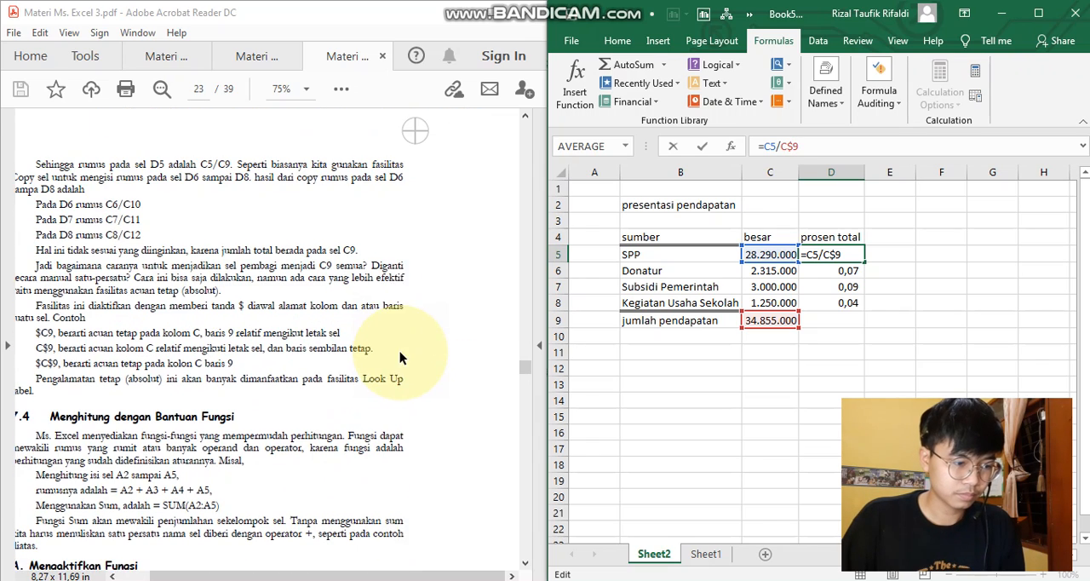
{"action": "middle_click", "coordinate": [429, 328]}
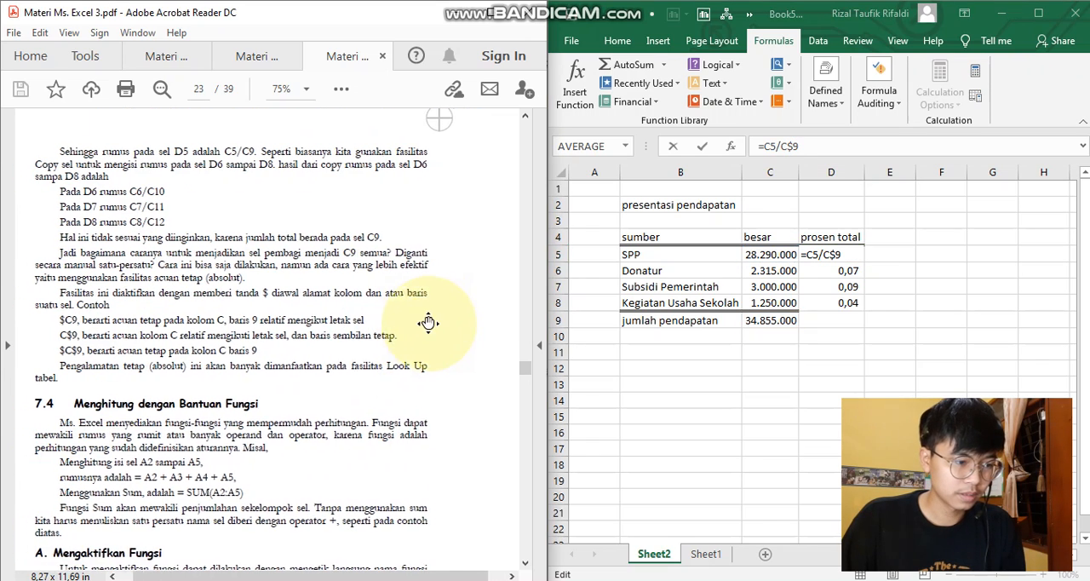
{"action": "left_click", "coordinate": [836, 254]}
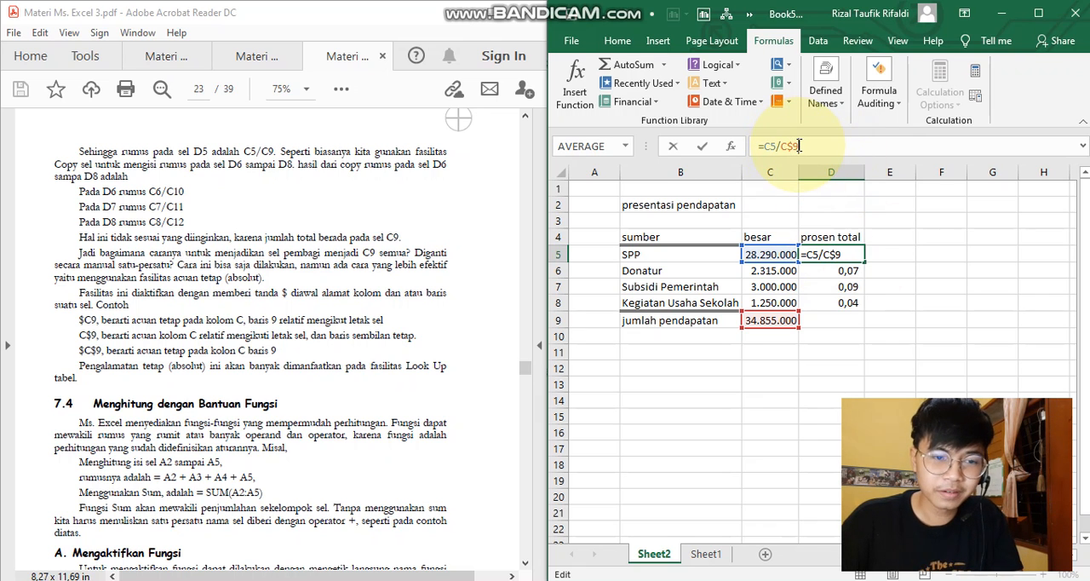
{"action": "left_click", "coordinate": [774, 335]}
{"action": "left_click", "coordinate": [773, 323]}
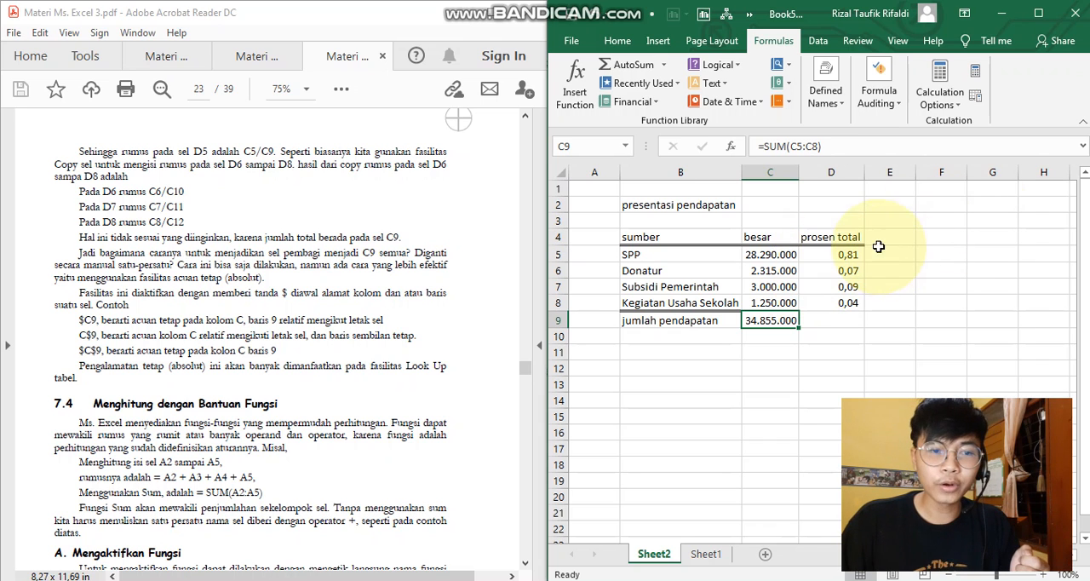
{"action": "left_click", "coordinate": [838, 267]}
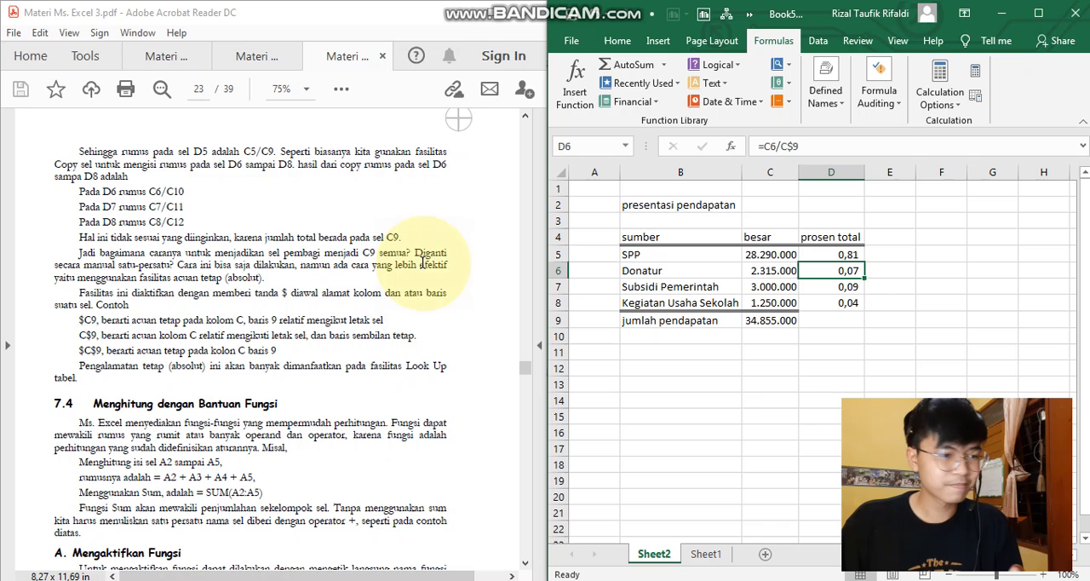
- Go to the PDF's section 7.4 on calculating with functions and clear the jumlah pendapatan total in C9
{"action": "scroll", "coordinate": [323, 246], "scroll_direction": "down", "scroll_amount": 3}
{"action": "scroll", "coordinate": [306, 271], "scroll_direction": "down", "scroll_amount": 1}
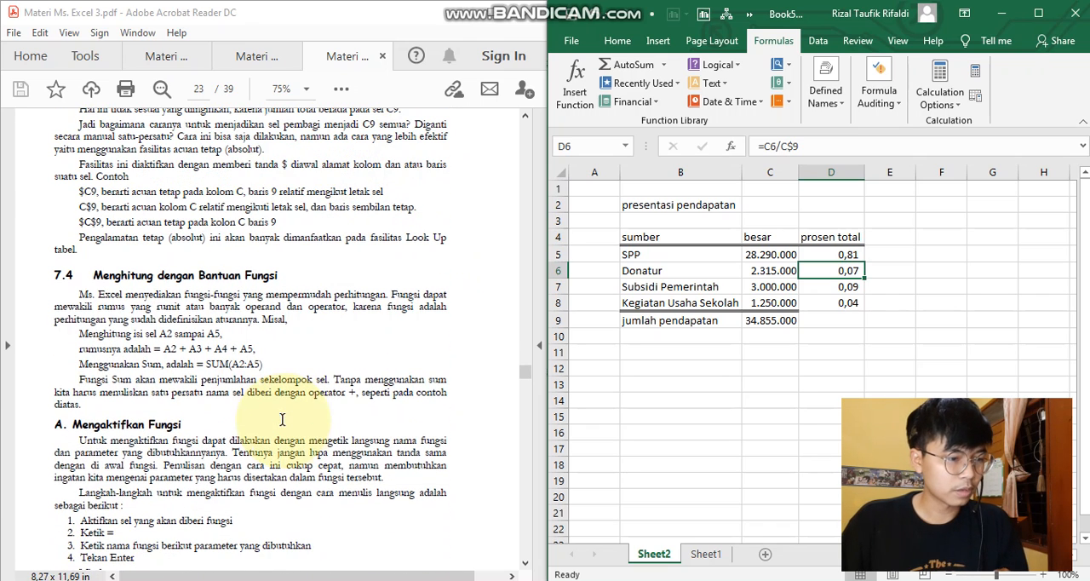
{"action": "scroll", "coordinate": [451, 261], "scroll_direction": "down", "scroll_amount": 1}
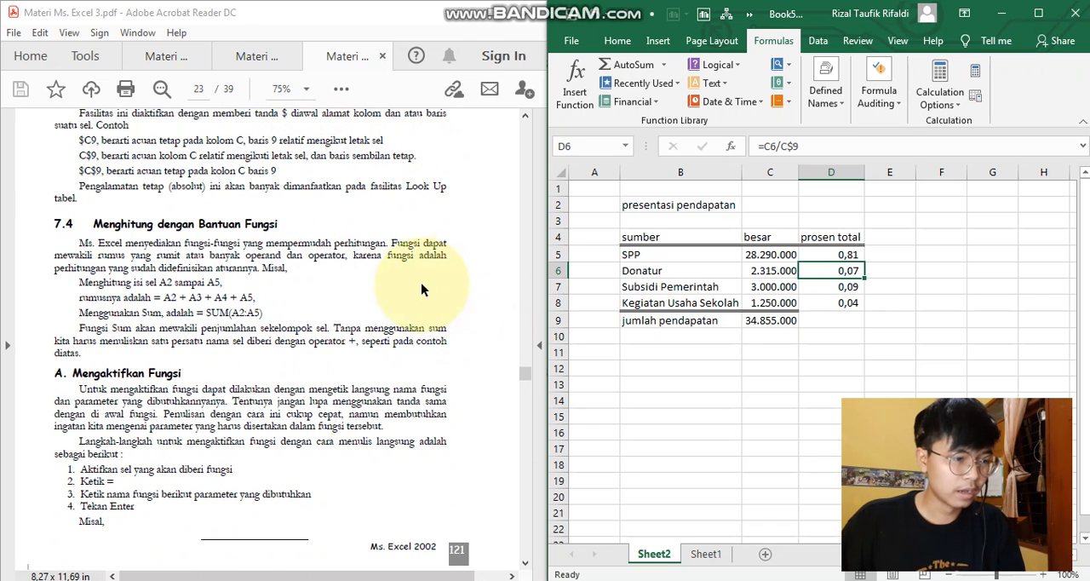
{"action": "left_click", "coordinate": [686, 365]}
{"action": "left_click", "coordinate": [766, 321]}
{"action": "key", "text": "Delete"}
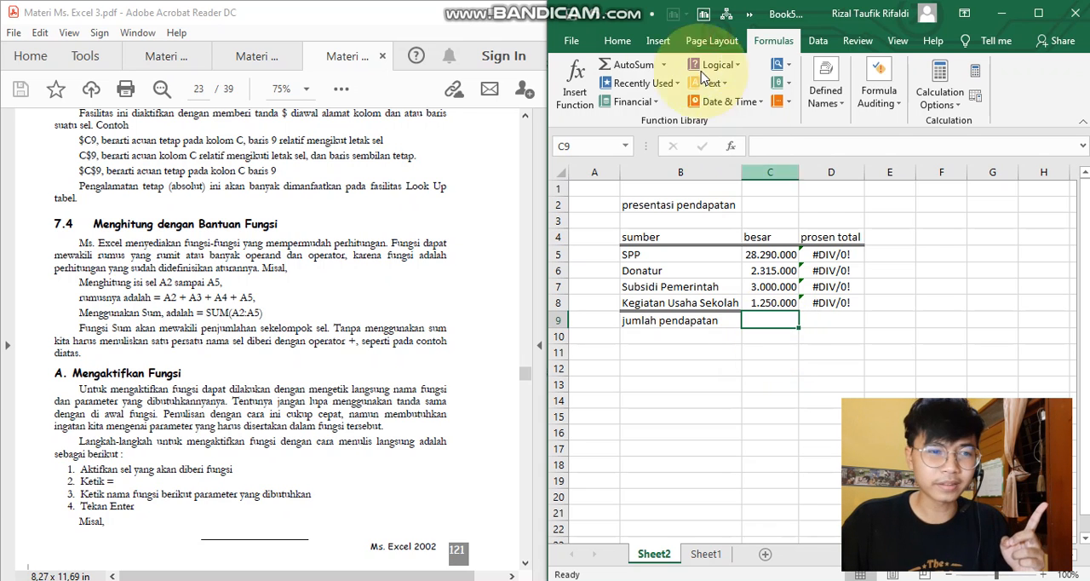
- Browse the most recently used functions in the Insert Function dialog for C9 and close it without inserting one
{"action": "left_click", "coordinate": [574, 83]}
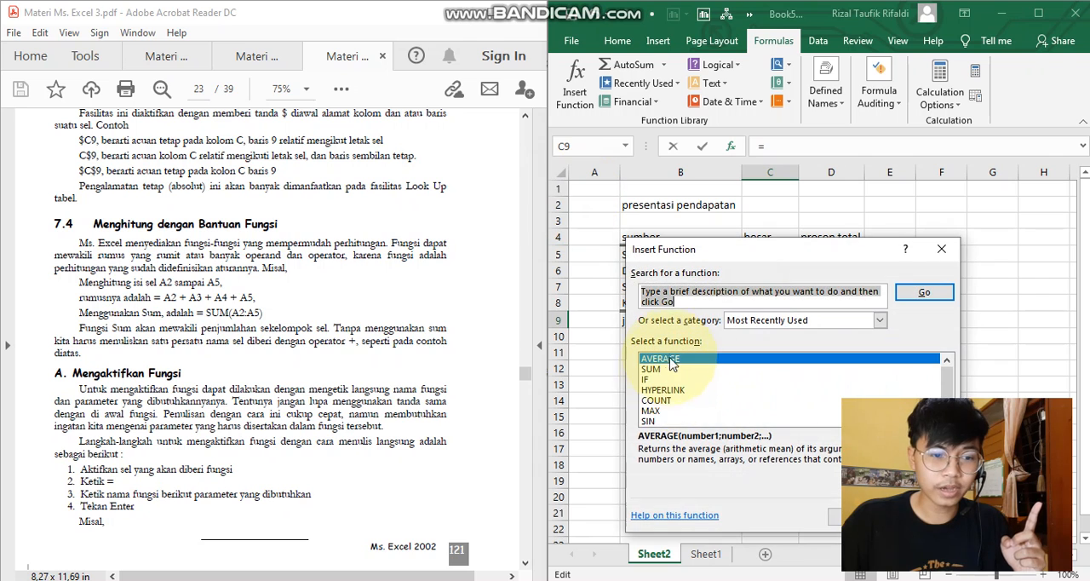
{"action": "left_click_drag", "start_coordinate": [667, 370], "coordinate": [773, 411]}
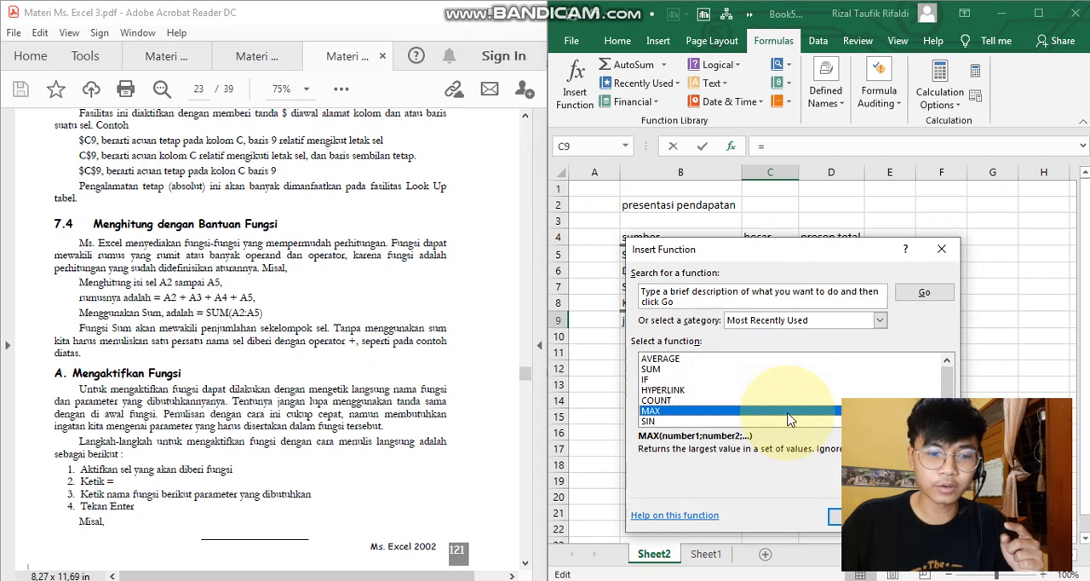
{"action": "scroll", "coordinate": [729, 414], "scroll_direction": "down", "scroll_amount": 1}
{"action": "left_click", "coordinate": [941, 249]}
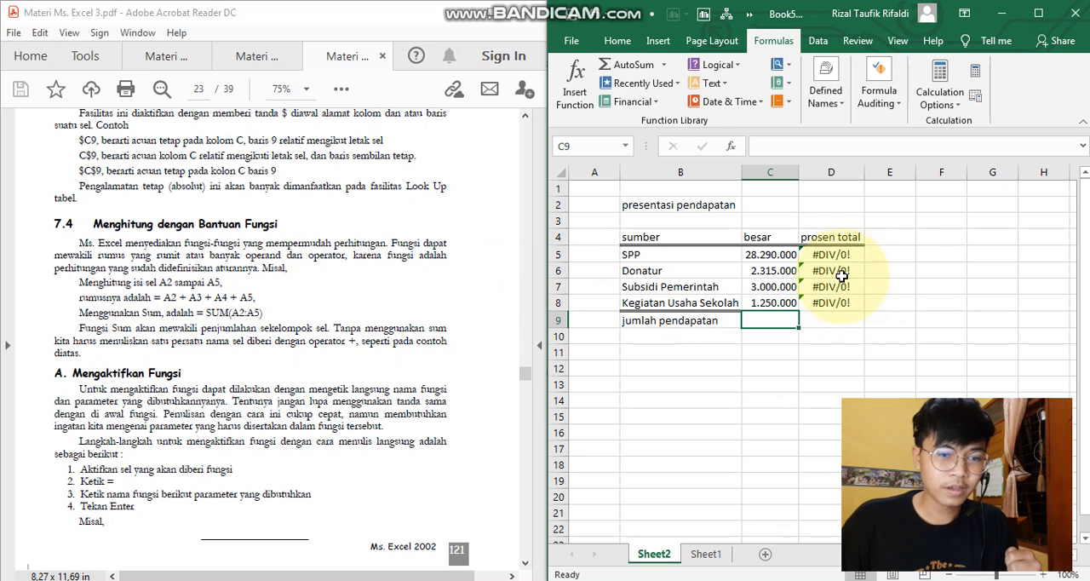
- Review the besar values in C5:C8 and the PDF's example of adding A2 to A5 with operators or SUM
{"action": "left_click", "coordinate": [769, 257]}
{"action": "left_click", "coordinate": [769, 271]}
{"action": "left_click", "coordinate": [770, 287]}
{"action": "left_click", "coordinate": [771, 302]}
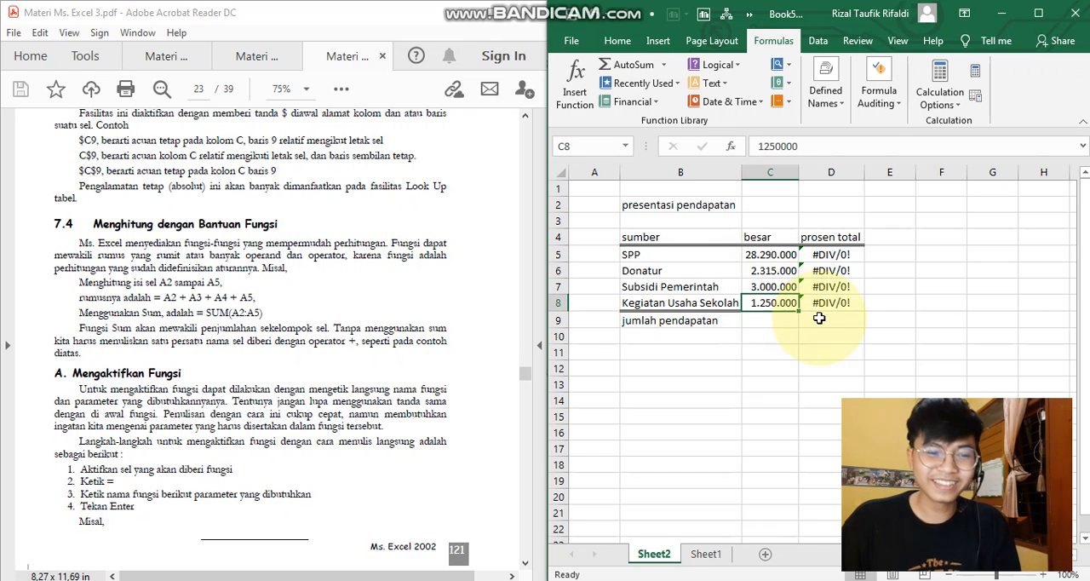
{"action": "left_click", "coordinate": [774, 321]}
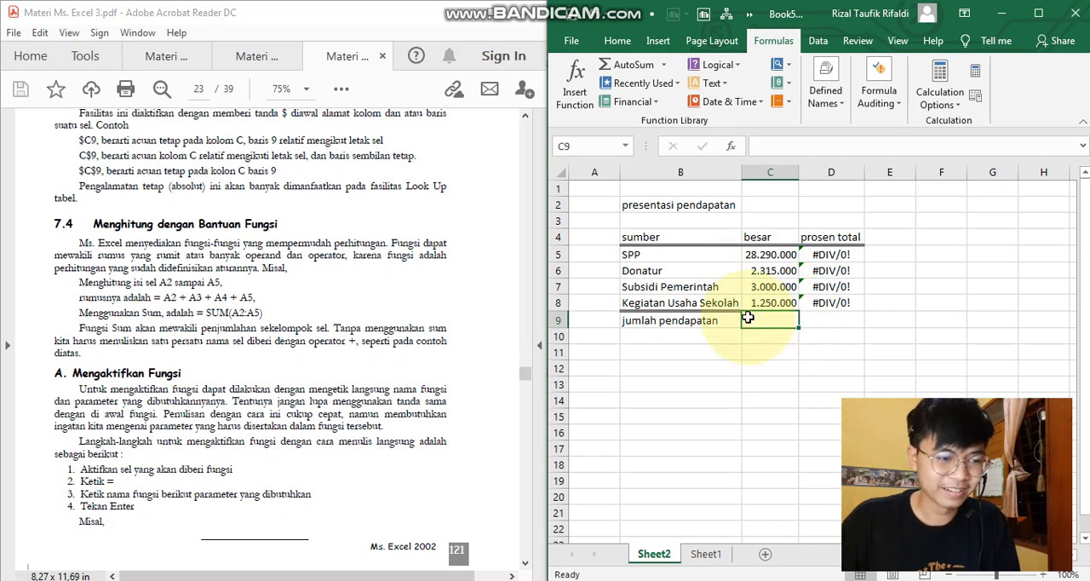
{"action": "left_click_drag", "start_coordinate": [205, 297], "coordinate": [257, 298]}
{"action": "left_click", "coordinate": [270, 327]}
- Total the besar values C5:C8 in the jumlah pendapatan cell C9 with a directly written SUM formula
{"action": "left_click", "coordinate": [768, 318]}
{"action": "type", "text": "="}
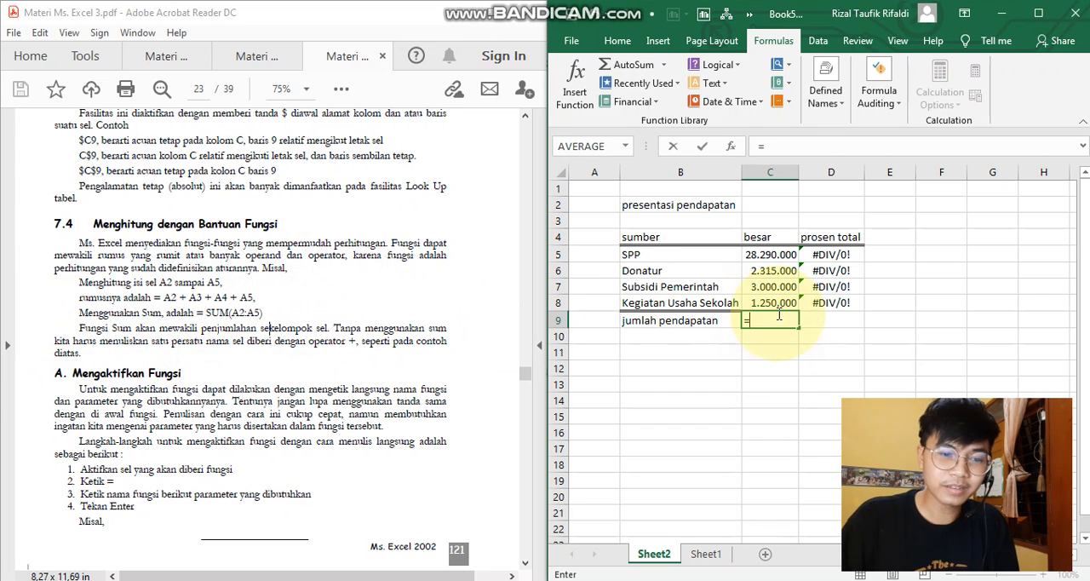
{"action": "type", "text": "sum("}
{"action": "left_click", "coordinate": [771, 254]}
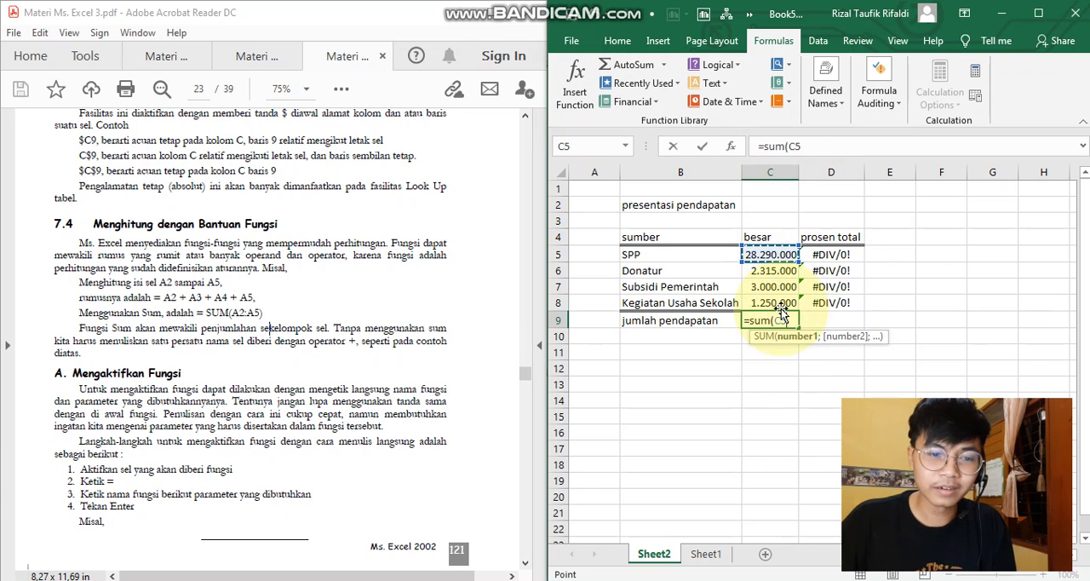
{"action": "left_click_drag", "start_coordinate": [781, 311], "coordinate": [780, 304]}
{"action": "key", "text": "Return"}
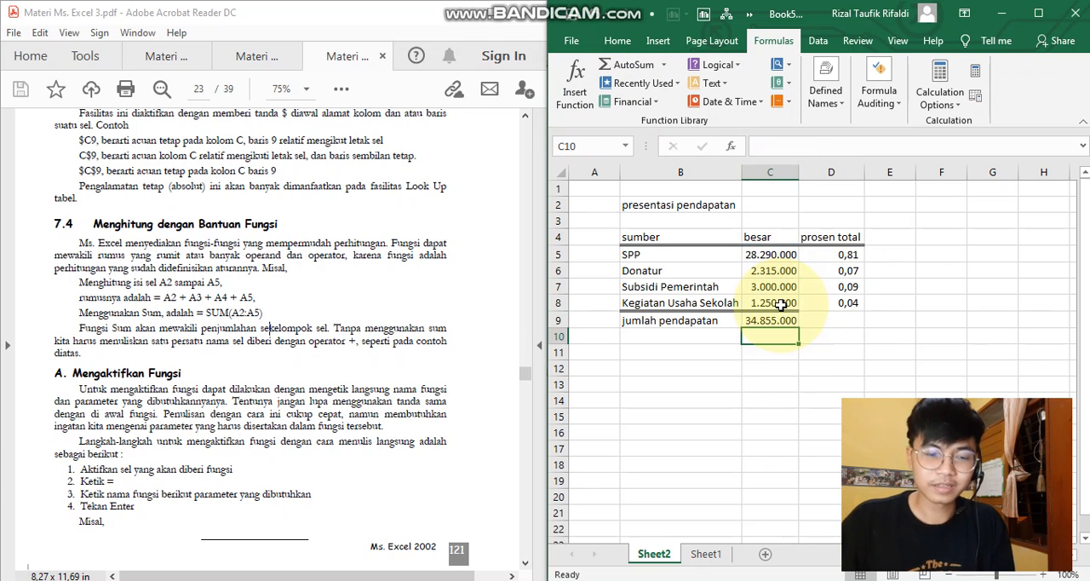
- Read the PDF's section A on activating functions by writing the function name and its parameters directly
{"action": "scroll", "coordinate": [197, 374], "scroll_direction": "down", "scroll_amount": 1}
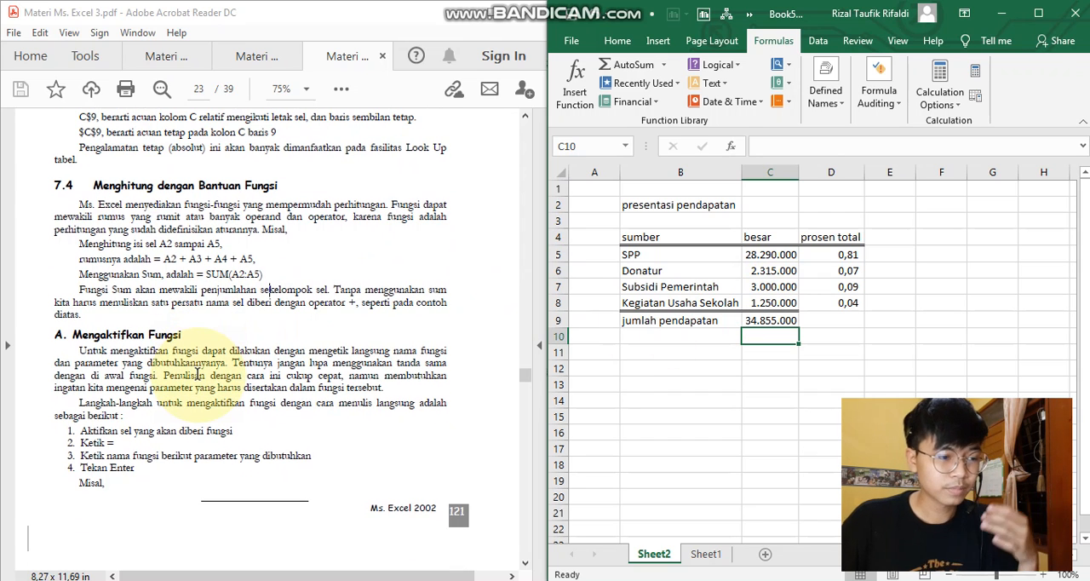
{"action": "scroll", "coordinate": [141, 352], "scroll_direction": "down", "scroll_amount": 1}
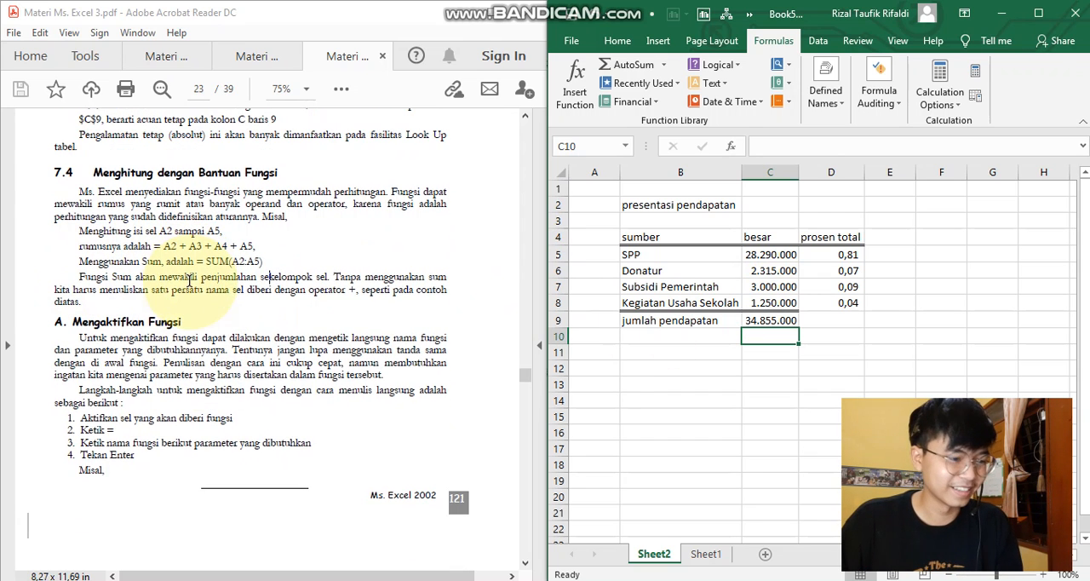
{"action": "scroll", "coordinate": [141, 350], "scroll_direction": "down", "scroll_amount": 10}
{"action": "scroll", "coordinate": [143, 351], "scroll_direction": "up", "scroll_amount": 10}
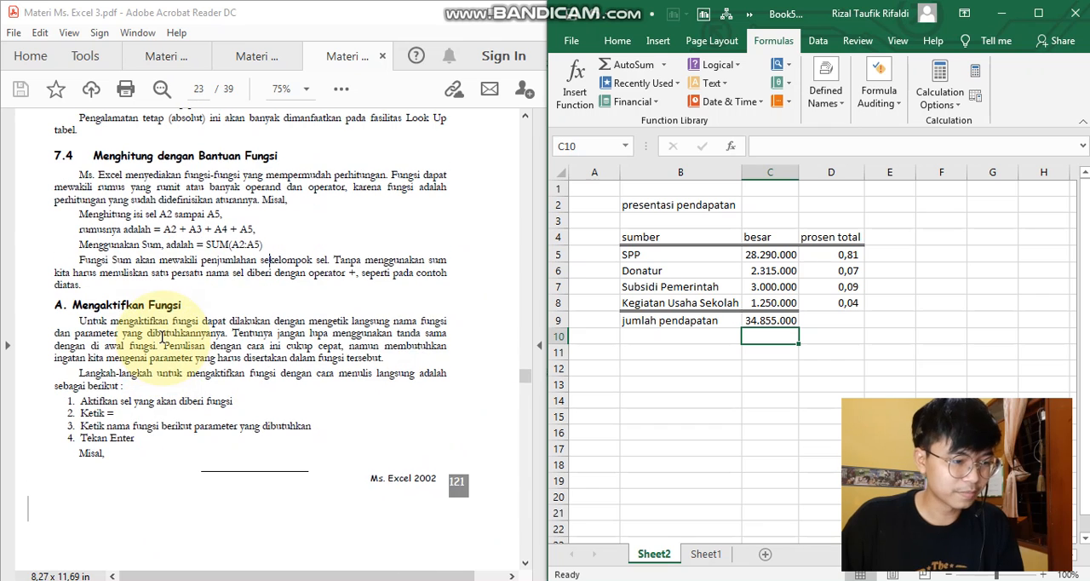
{"action": "scroll", "coordinate": [161, 337], "scroll_direction": "down", "scroll_amount": 1}
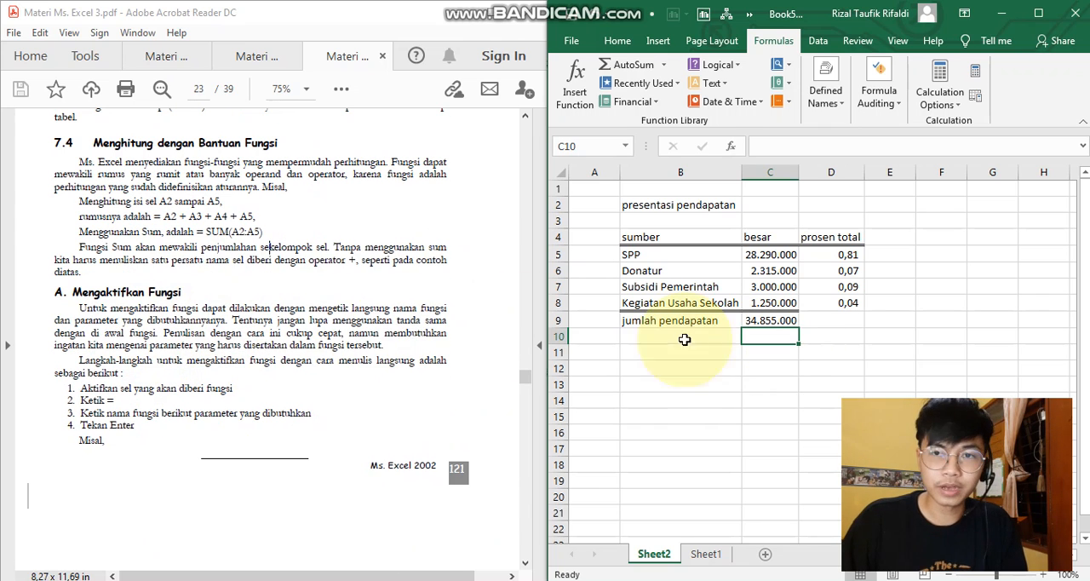
{"action": "left_click", "coordinate": [820, 324]}
{"action": "left_click", "coordinate": [770, 335]}
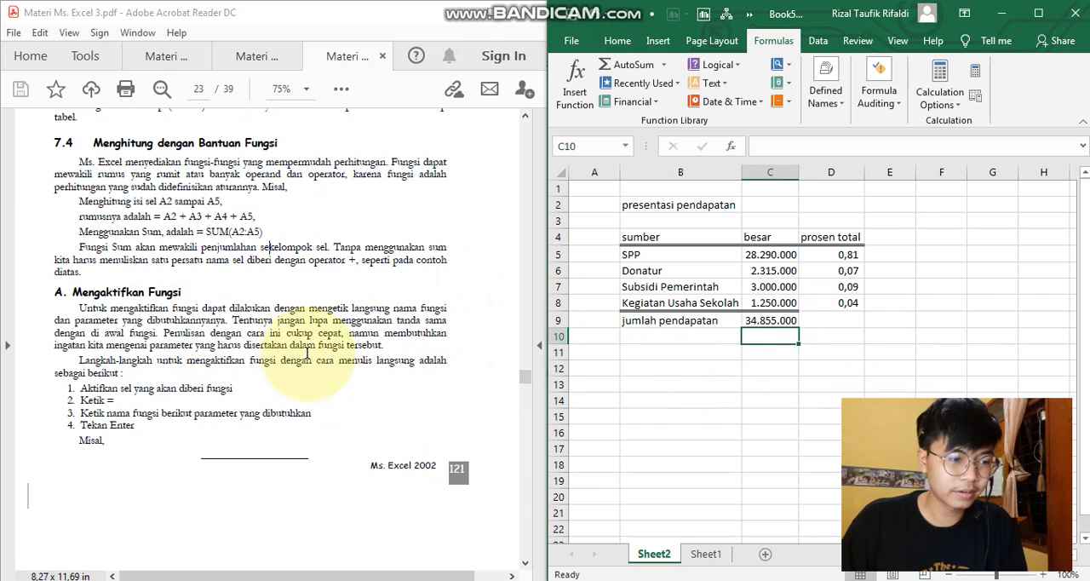
- Read the PDF's examples of SUM with typed numbers and with cell ranges, and check the formula in C9
{"action": "scroll", "coordinate": [139, 396], "scroll_direction": "down", "scroll_amount": 5}
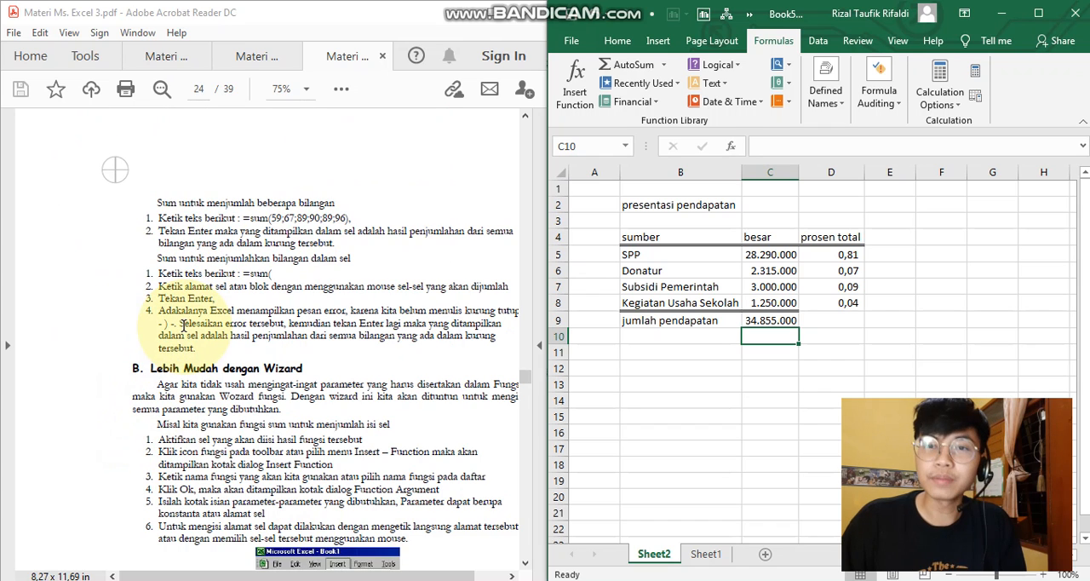
{"action": "left_click_drag", "start_coordinate": [269, 218], "coordinate": [346, 218]}
{"action": "left_click", "coordinate": [332, 234]}
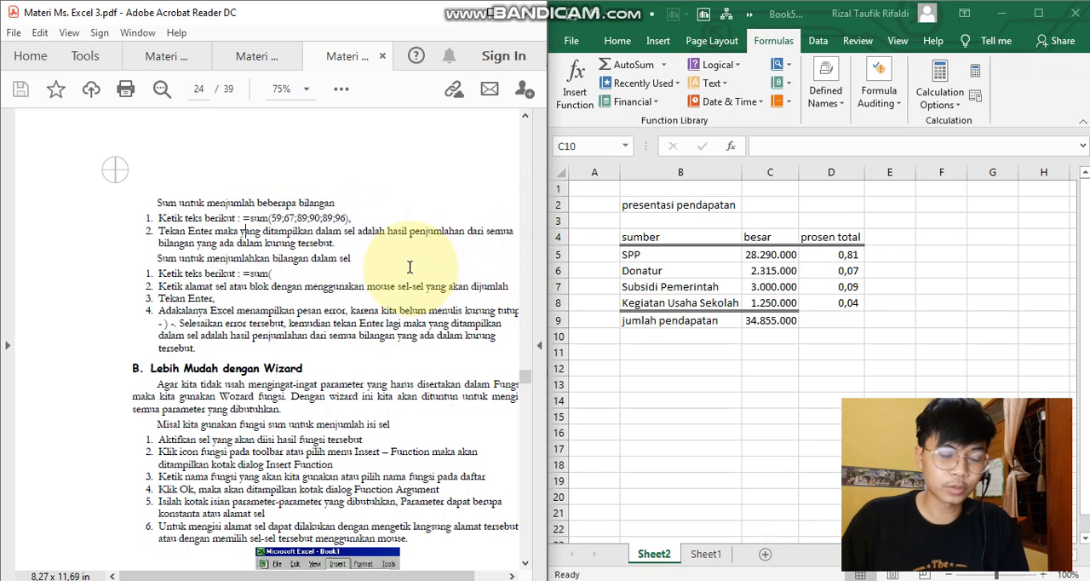
{"action": "left_click", "coordinate": [778, 319]}
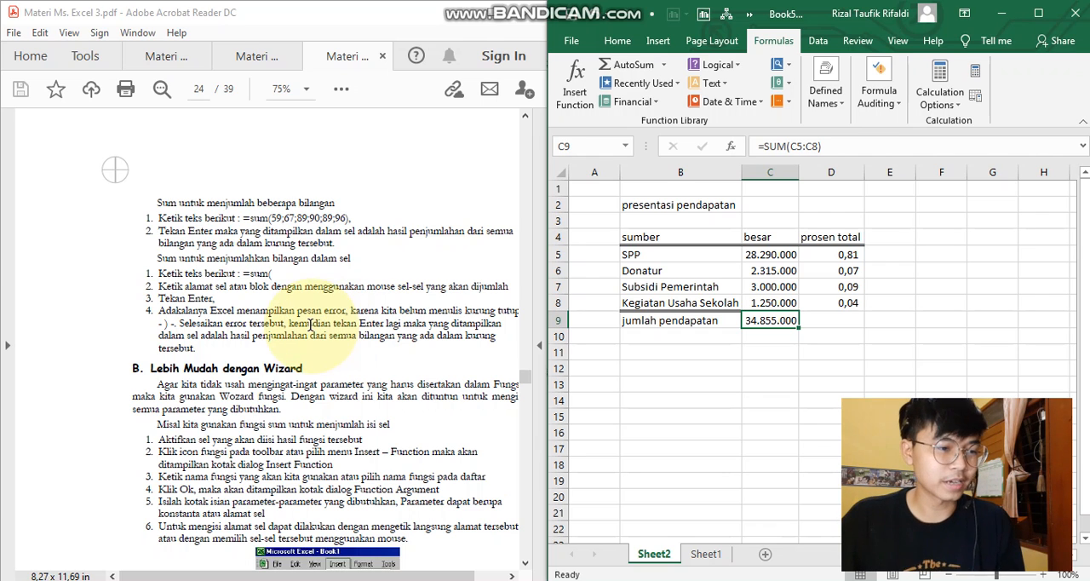
{"action": "scroll", "coordinate": [281, 327], "scroll_direction": "down", "scroll_amount": 1}
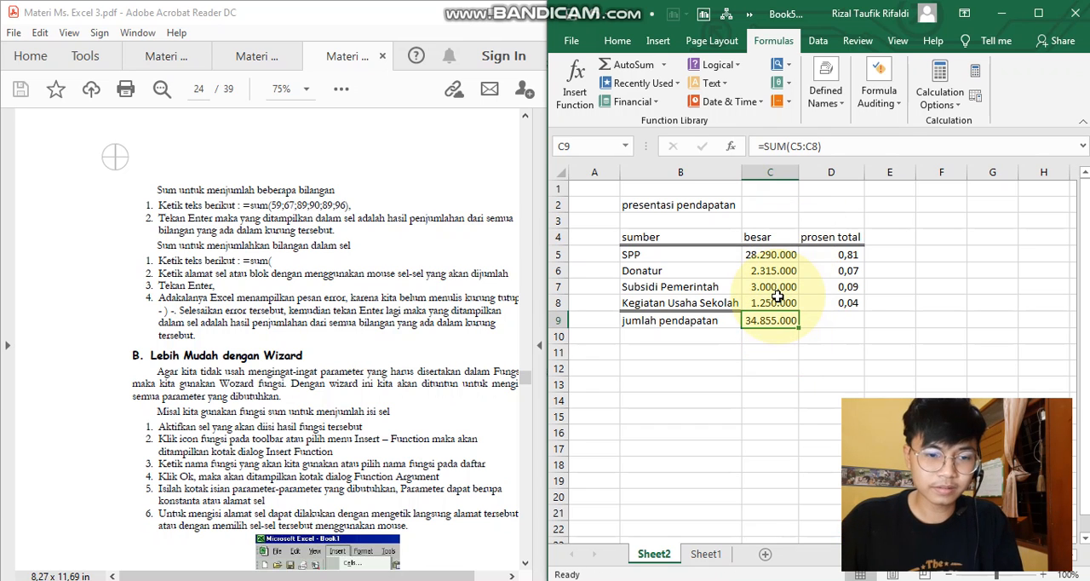
- Re-enter the jumlah pendapatan formula in C9 as =SUM(C5:C8), following the PDF's steps and omitting the closing parenthesis
{"action": "type", "text": "=sum("}
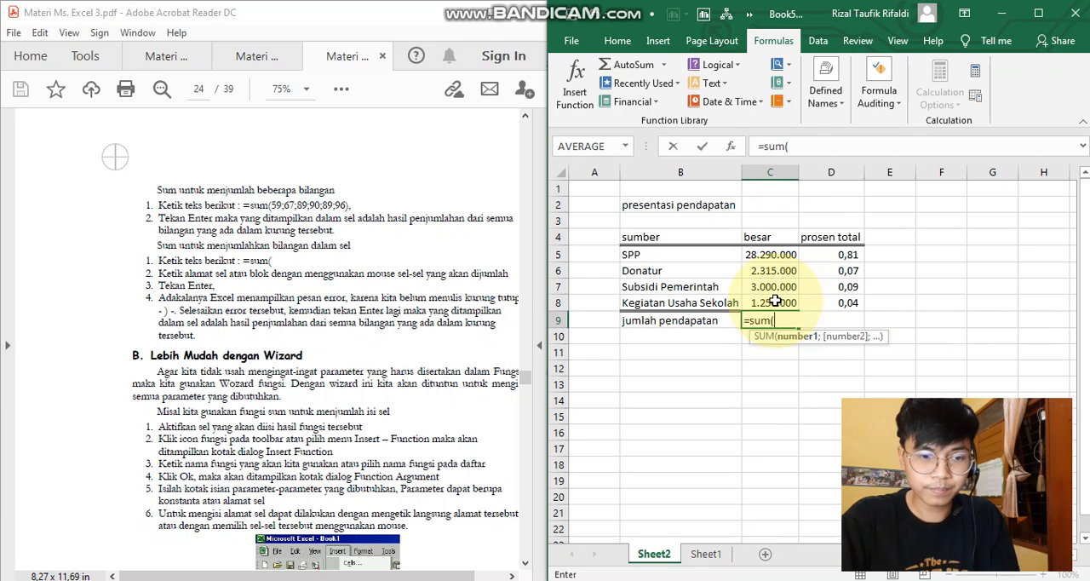
{"action": "left_click", "coordinate": [778, 255]}
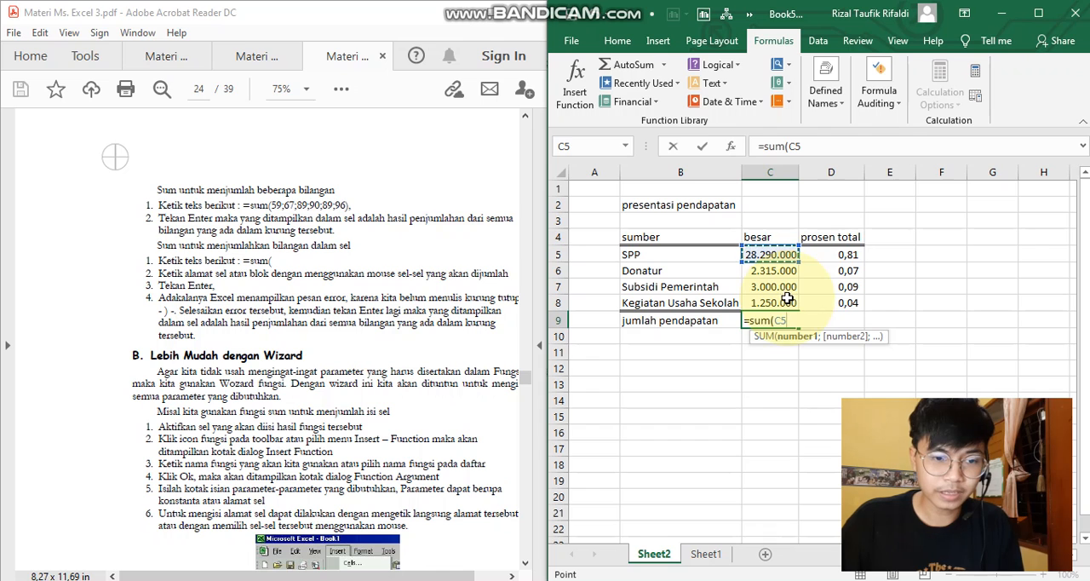
{"action": "left_click_drag", "start_coordinate": [791, 301], "coordinate": [791, 300]}
{"action": "key", "text": "Return"}
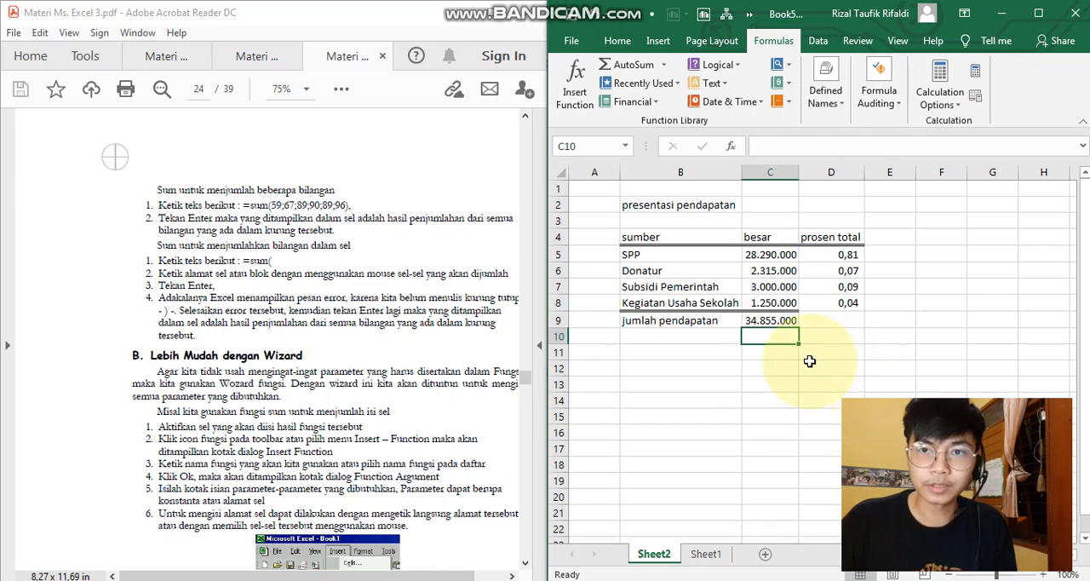
- Read the PDF's section B on filling in a function with the wizard and its Insert Function illustration
{"action": "scroll", "coordinate": [419, 300], "scroll_direction": "down", "scroll_amount": 1}
{"action": "scroll", "coordinate": [419, 300], "scroll_direction": "down", "scroll_amount": 5}
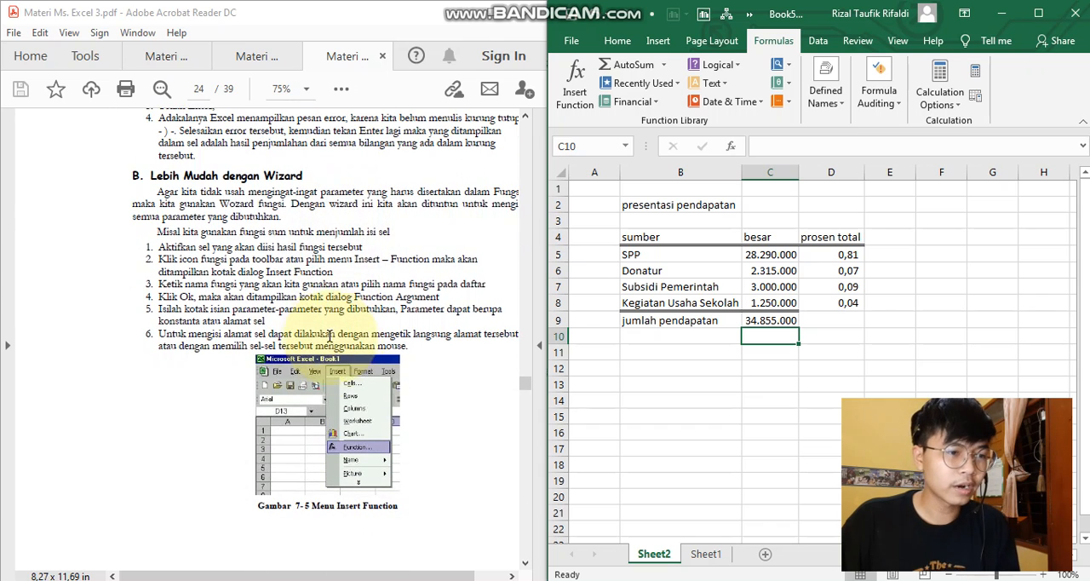
{"action": "scroll", "coordinate": [375, 264], "scroll_direction": "down", "scroll_amount": 1}
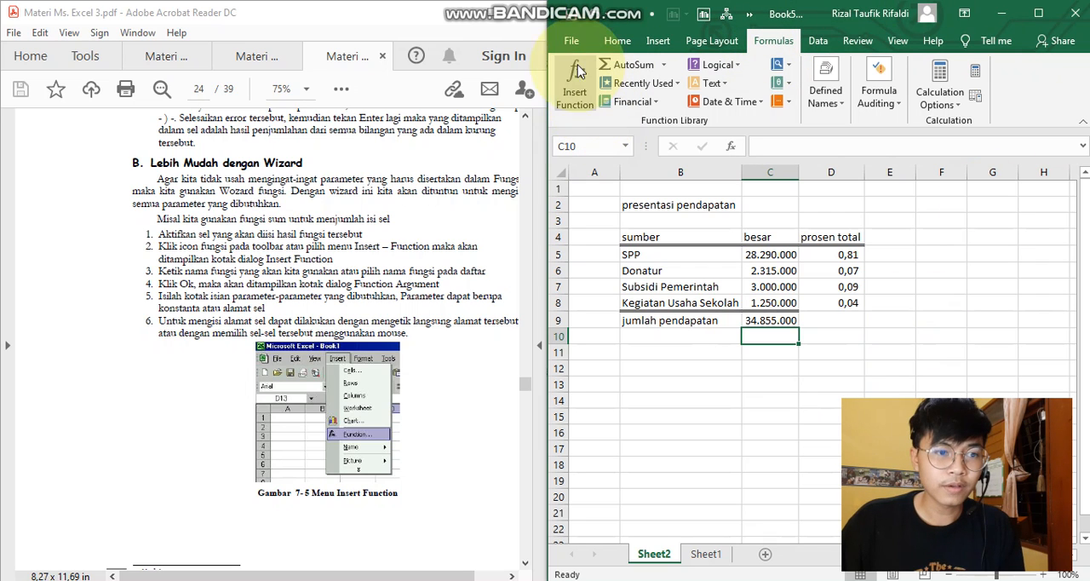
{"action": "left_click", "coordinate": [619, 42]}
{"action": "left_click", "coordinate": [760, 43]}
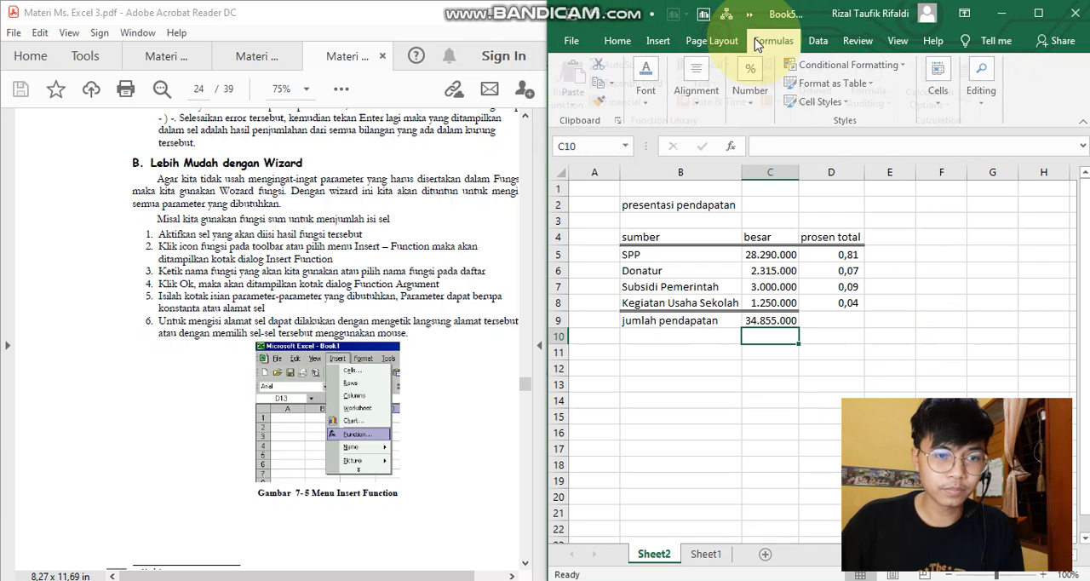
{"action": "left_click", "coordinate": [579, 84]}
{"action": "left_click", "coordinate": [656, 379]}
{"action": "left_click", "coordinate": [669, 368]}
{"action": "left_click", "coordinate": [941, 249]}
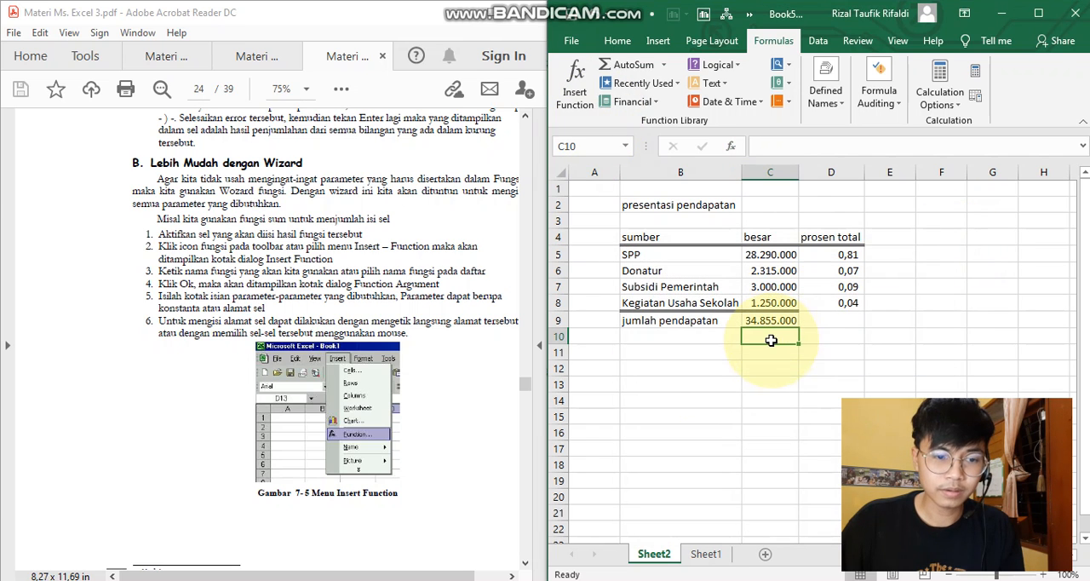
- Insert the AVERAGE function in C10 with the function wizard, using the besar values C5:C8 as its Number1 argument
{"action": "left_click", "coordinate": [568, 76]}
{"action": "left_click", "coordinate": [694, 370]}
{"action": "left_click", "coordinate": [686, 360]}
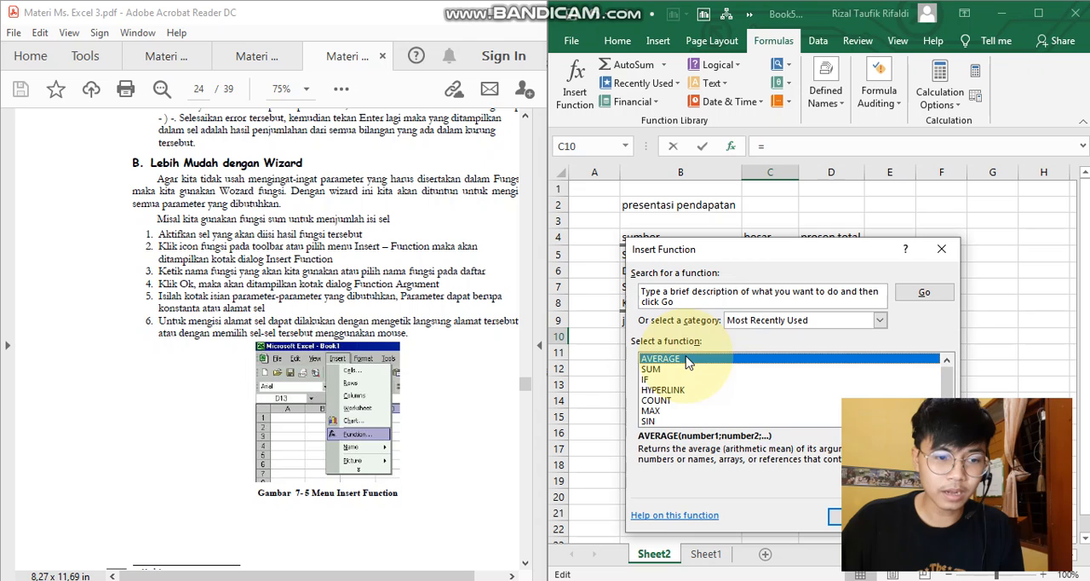
{"action": "left_click", "coordinate": [855, 516]}
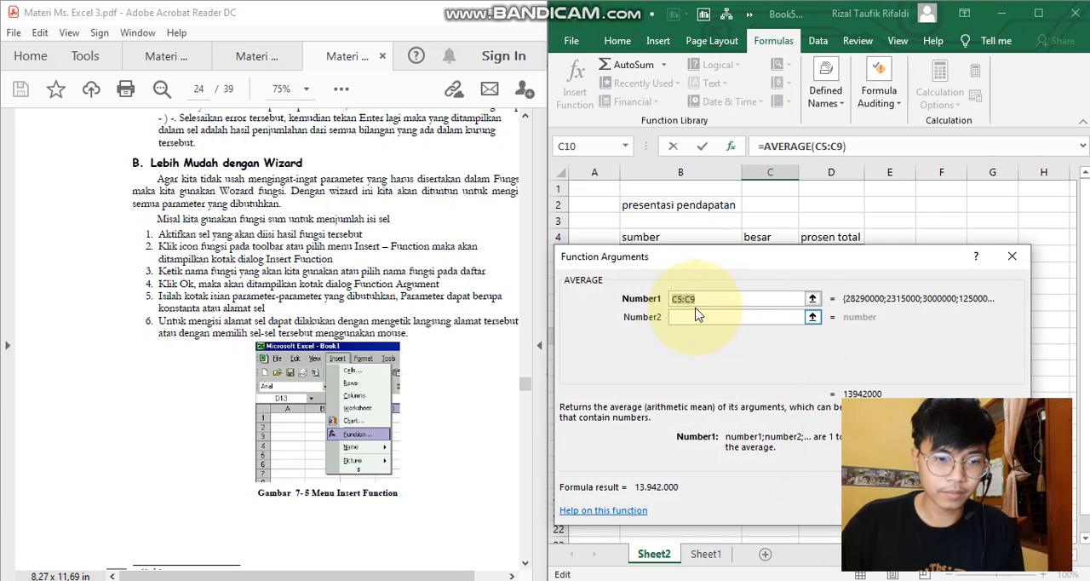
{"action": "left_click_drag", "start_coordinate": [706, 262], "coordinate": [699, 382]}
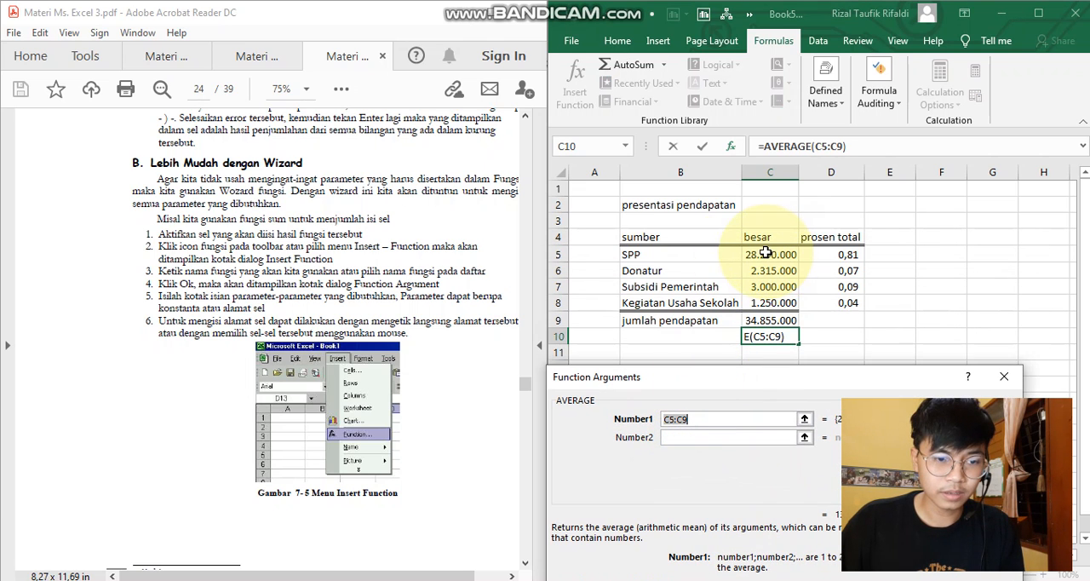
{"action": "left_click_drag", "start_coordinate": [767, 255], "coordinate": [801, 314]}
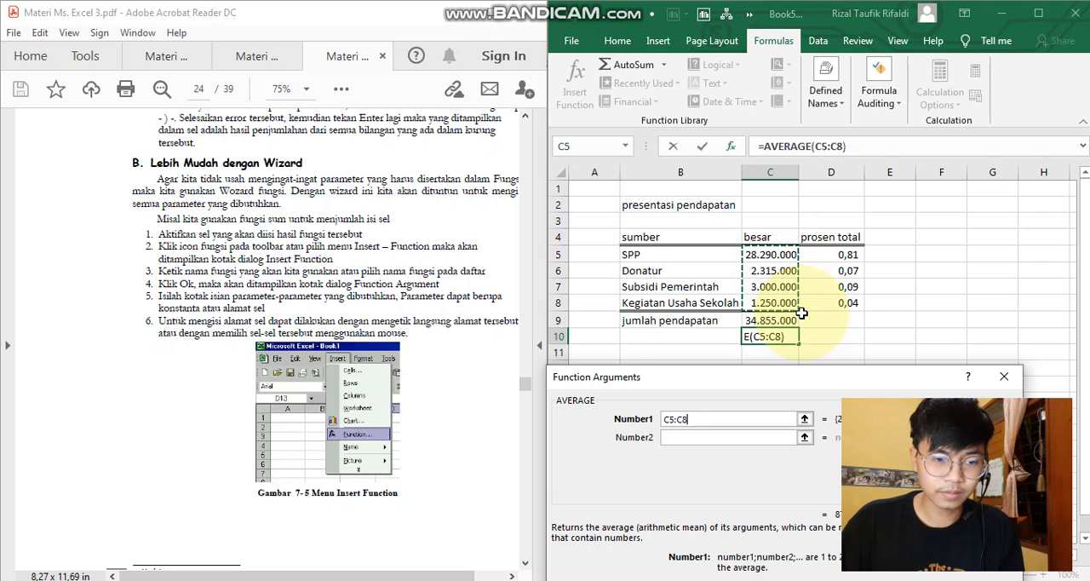
{"action": "key", "text": "Return"}
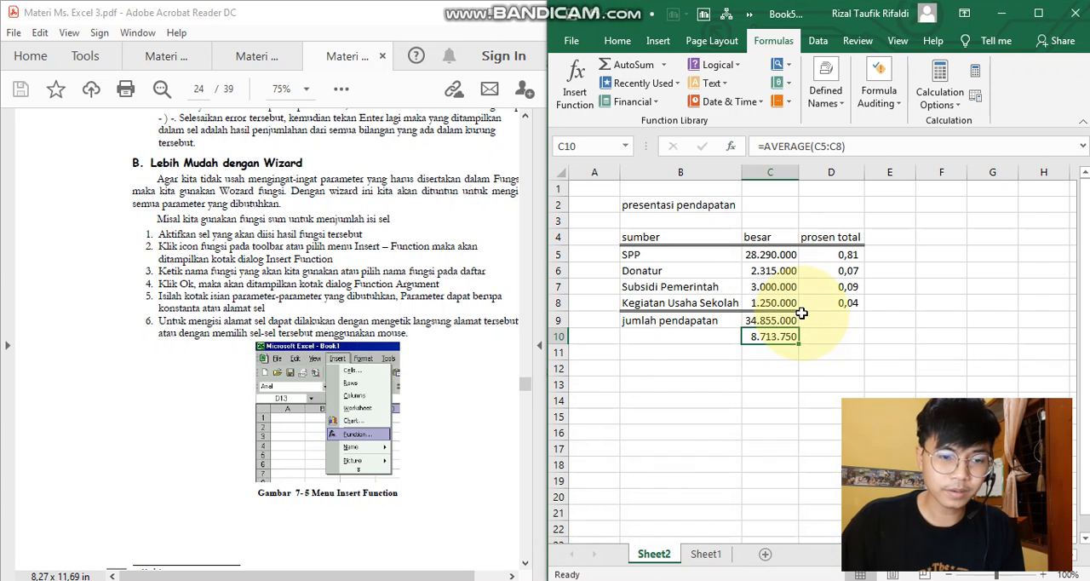
- Go to the Praktek 7 exercise, Menghitung Tanpa Kalkulator, on page 26 of the PDF
{"action": "scroll", "coordinate": [306, 426], "scroll_direction": "down", "scroll_amount": 10}
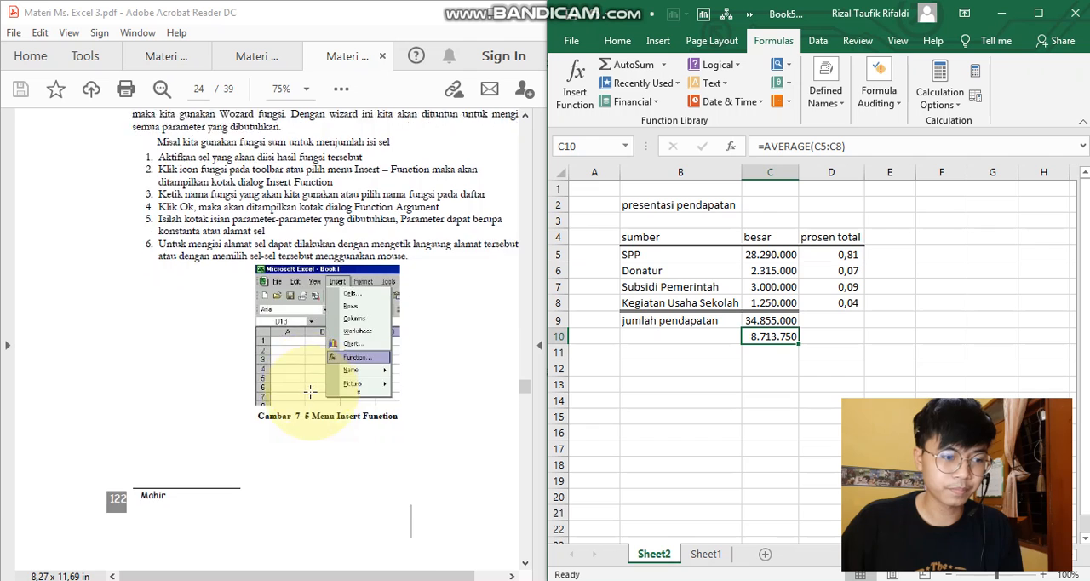
{"action": "scroll", "coordinate": [325, 375], "scroll_direction": "down", "scroll_amount": 10}
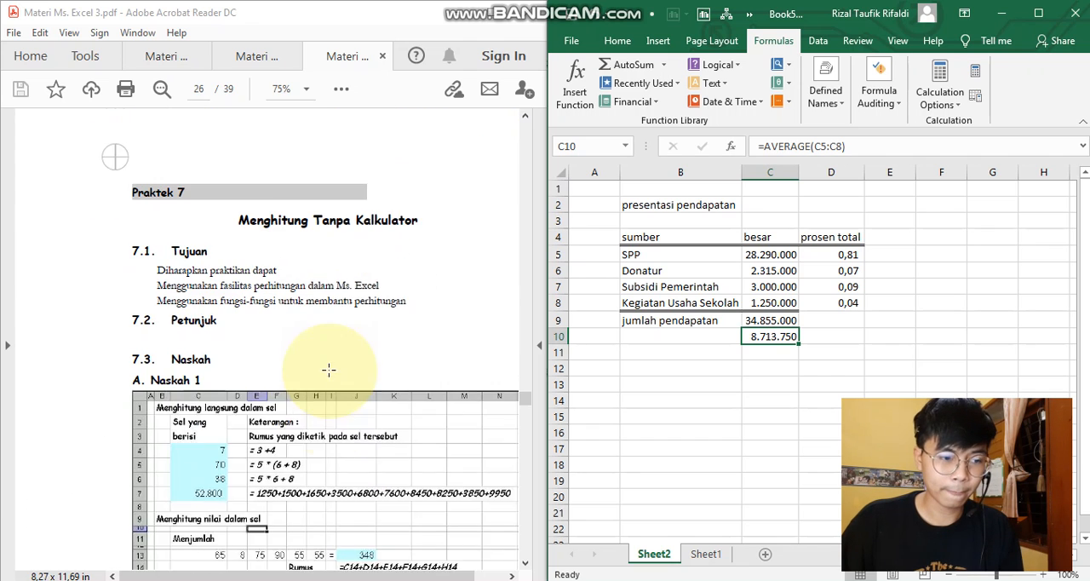